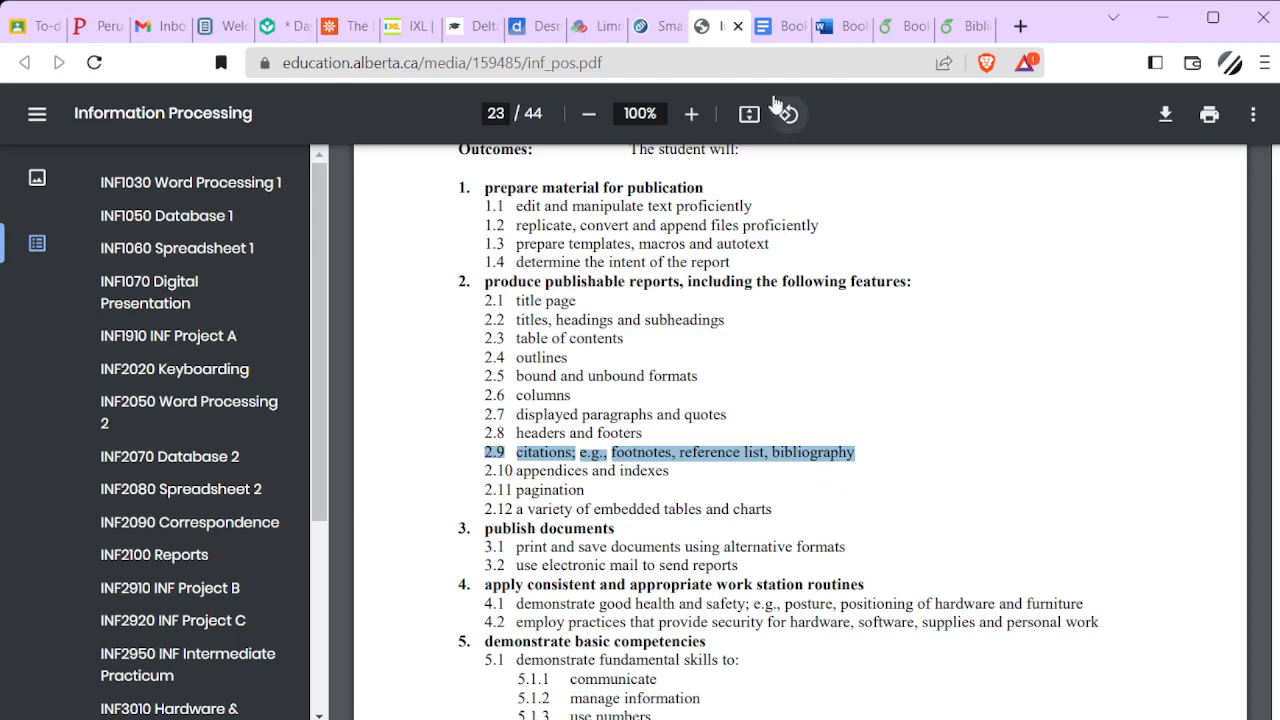
Switch to the Book for INF2100 document in Google Docs, open its citations tool, and set the style to Chicago Author-Date (17th ed.)
{"action": "left_click", "coordinate": [768, 30]}
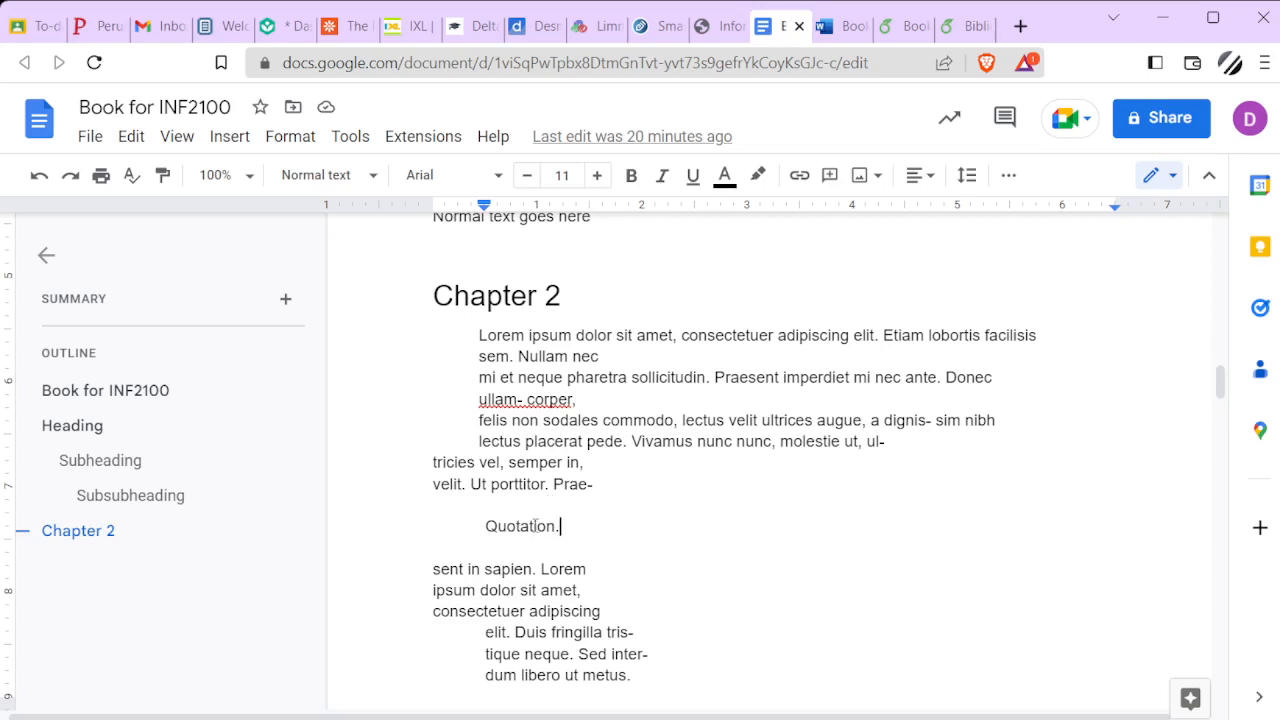
{"action": "left_click", "coordinate": [335, 152]}
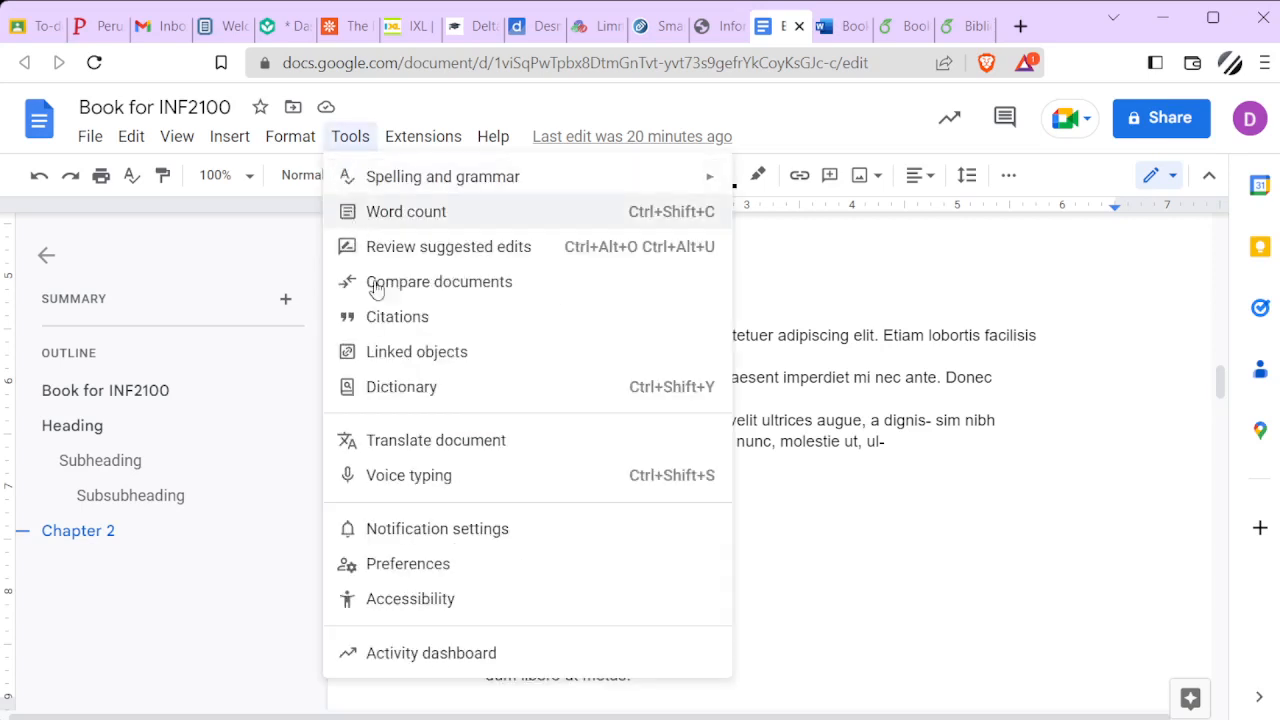
{"action": "left_click", "coordinate": [396, 318]}
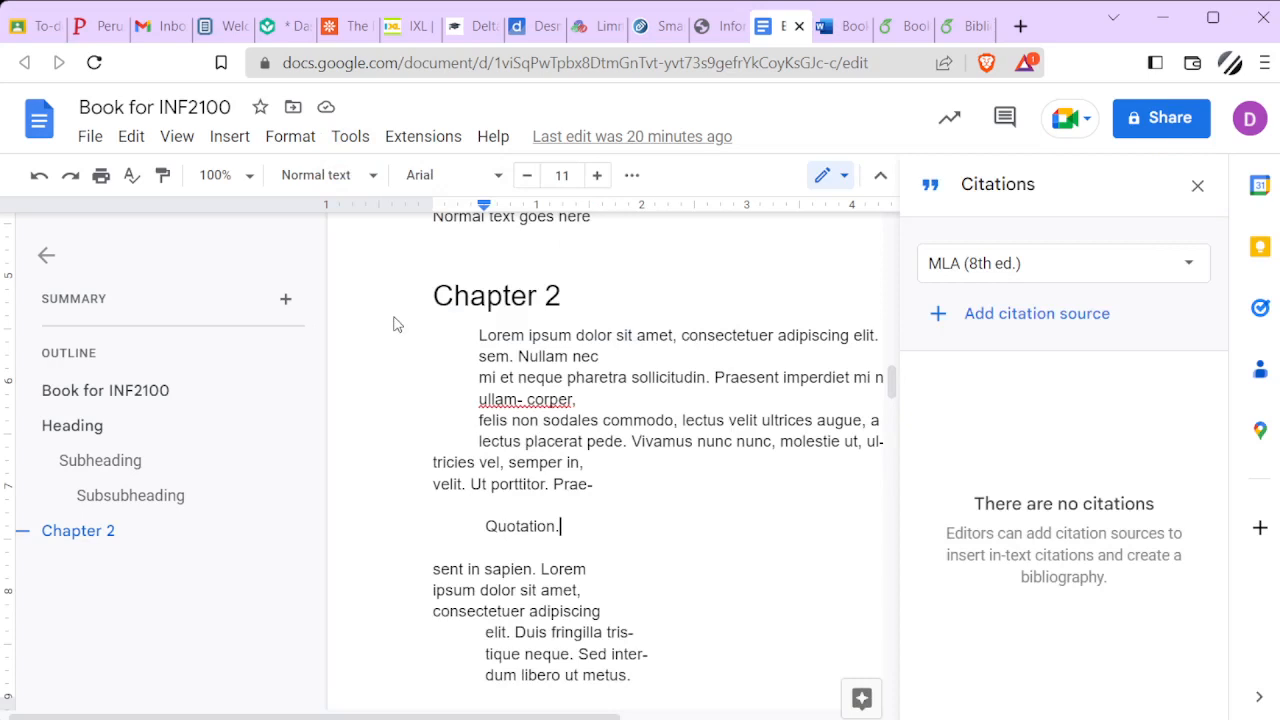
{"action": "left_click", "coordinate": [1190, 267]}
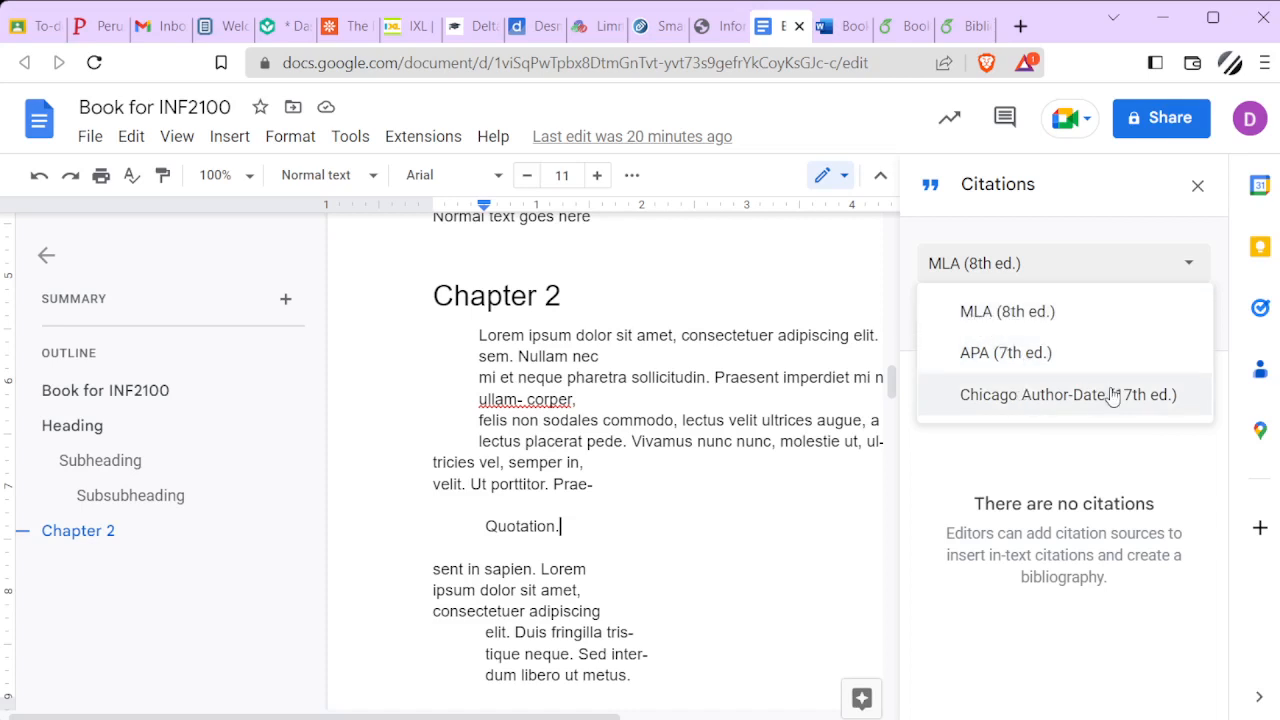
{"action": "left_click", "coordinate": [1028, 398]}
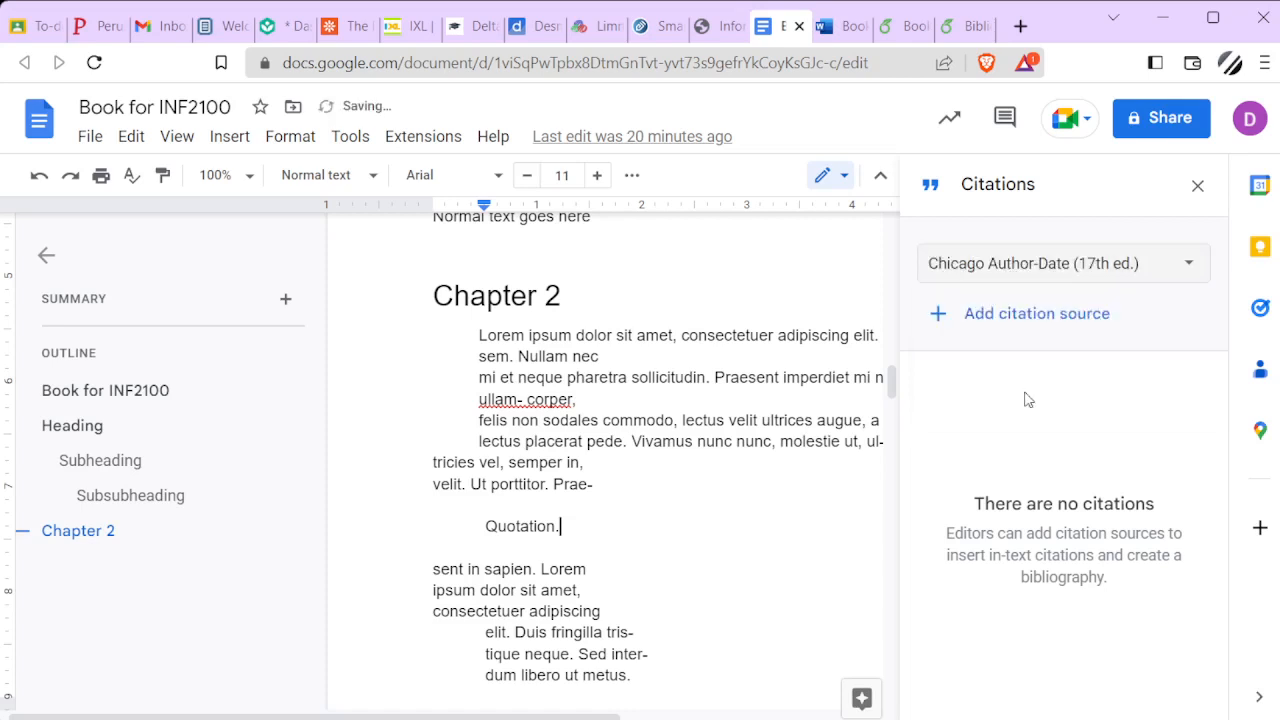
Start a new citation source of type Book, accessed by Print
{"action": "left_click", "coordinate": [1053, 327]}
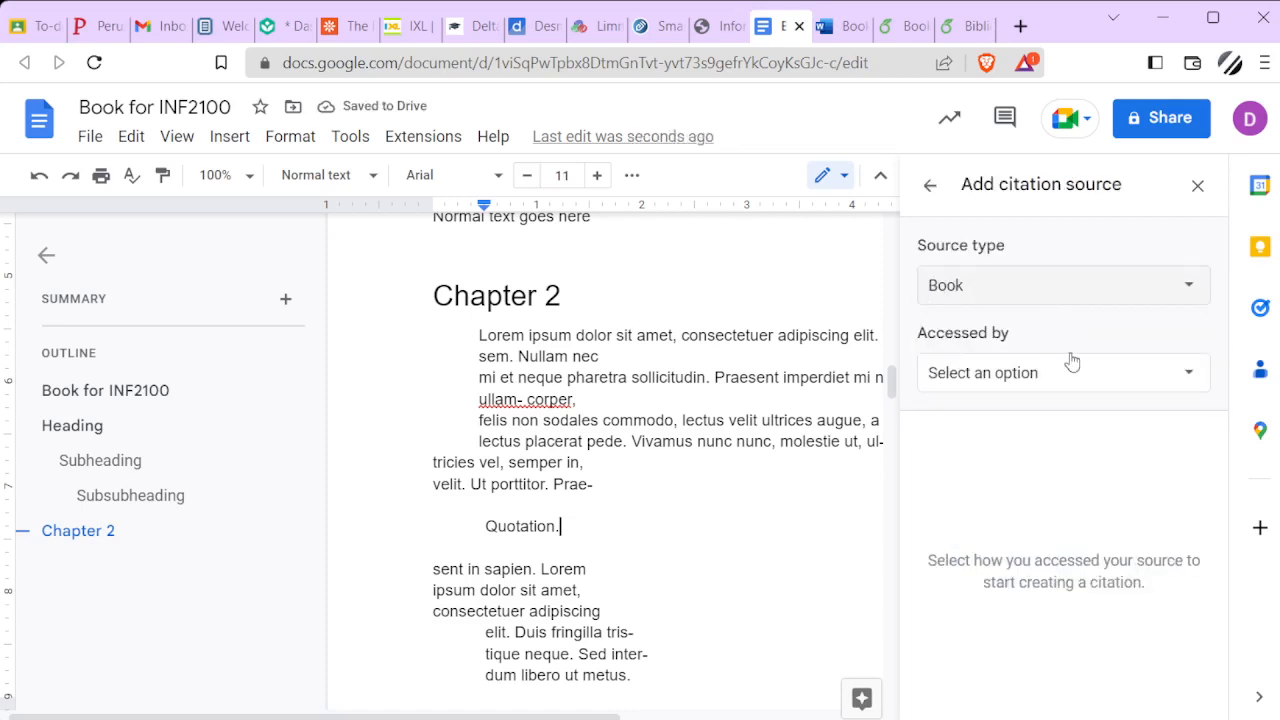
{"action": "left_click", "coordinate": [1148, 372]}
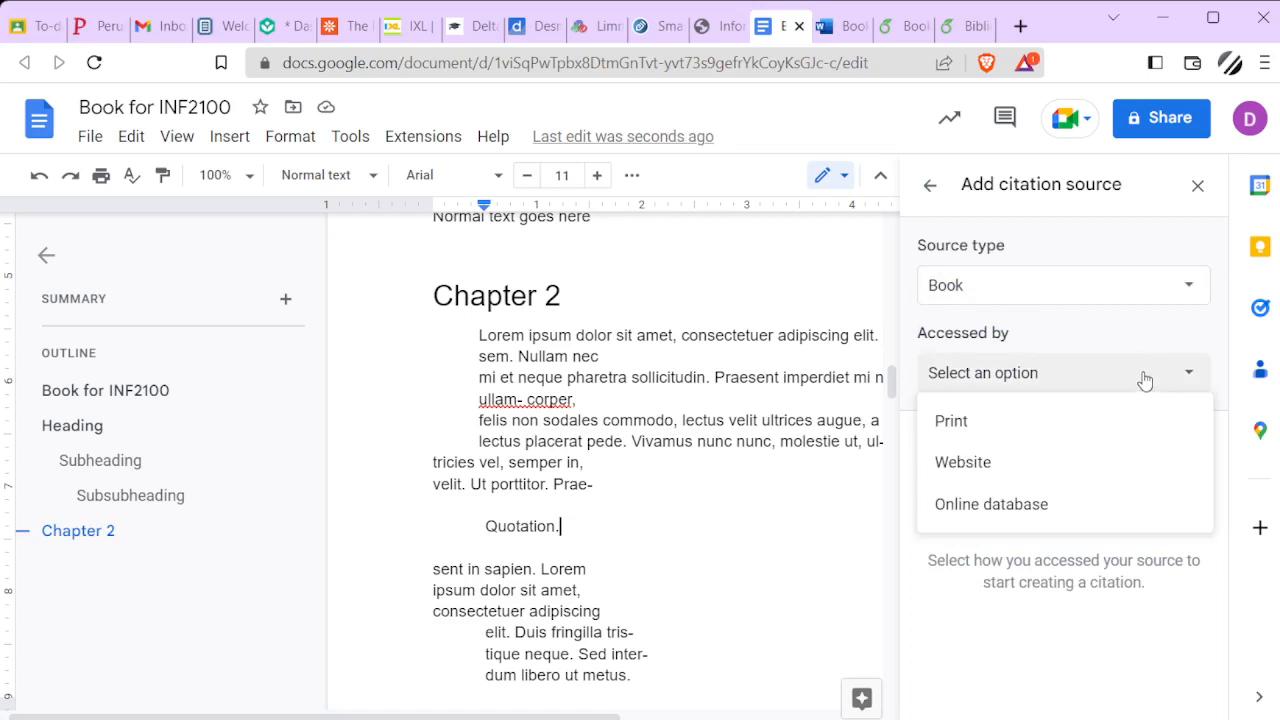
{"action": "left_click", "coordinate": [1064, 421]}
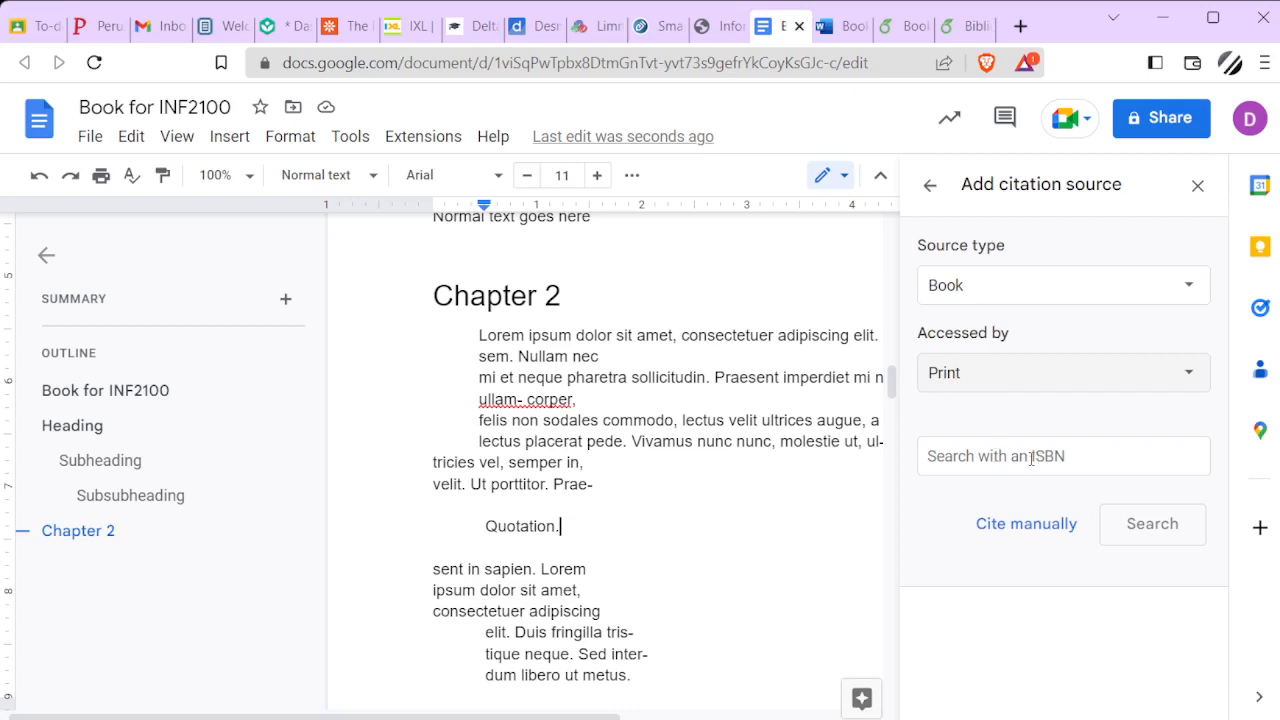
Try the Online database and Website access options for the book source and return it to Print
{"action": "left_click", "coordinate": [1164, 375]}
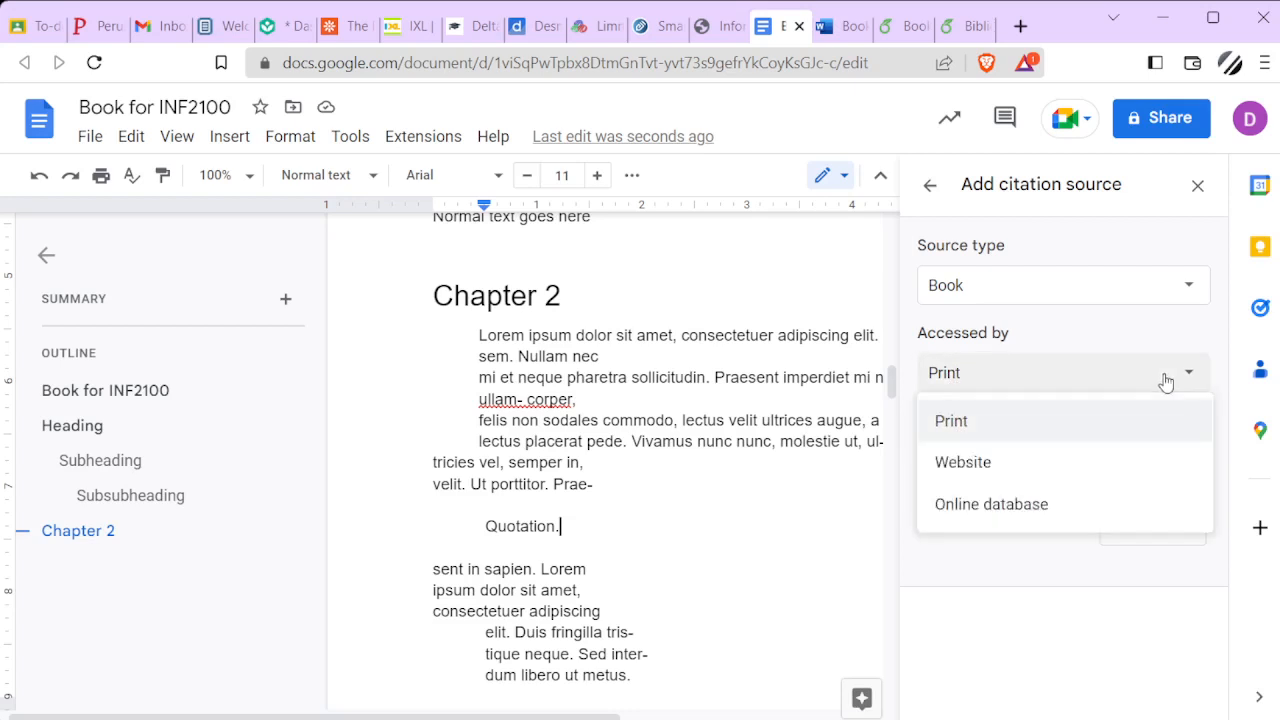
{"action": "left_click", "coordinate": [1022, 506]}
{"action": "left_click", "coordinate": [1015, 455]}
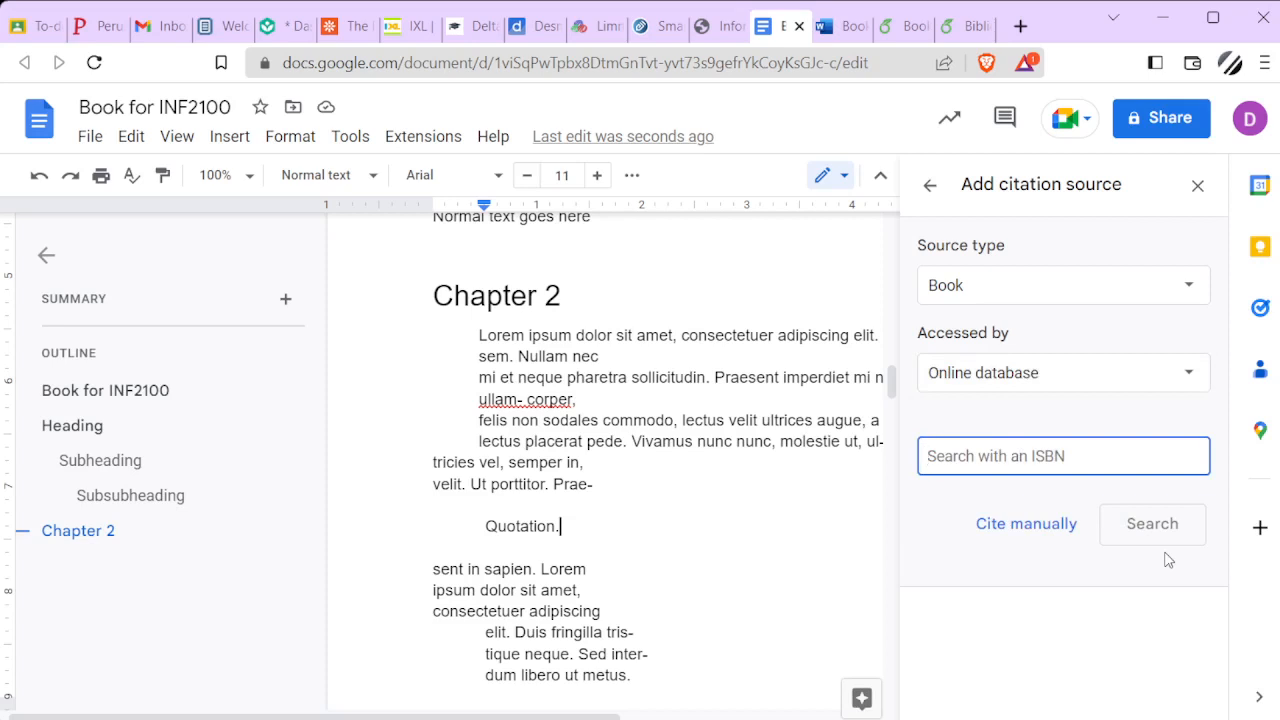
{"action": "left_click", "coordinate": [1091, 373]}
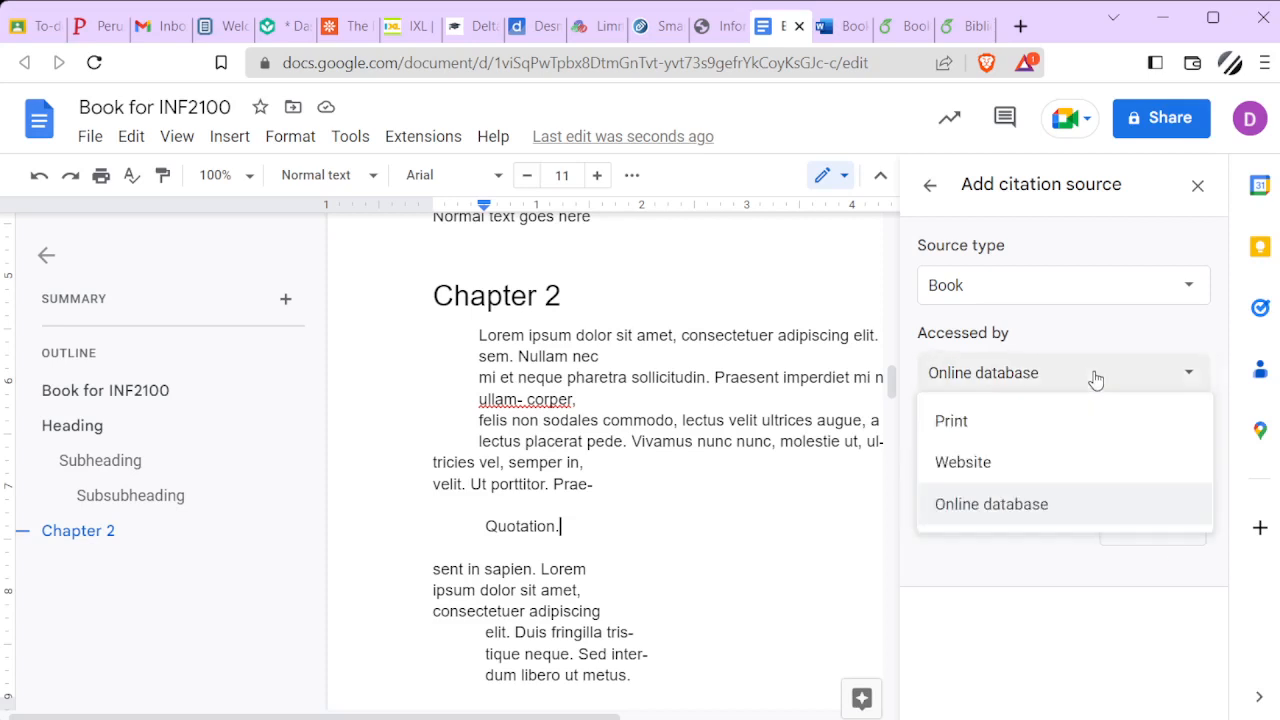
{"action": "left_click", "coordinate": [1024, 460]}
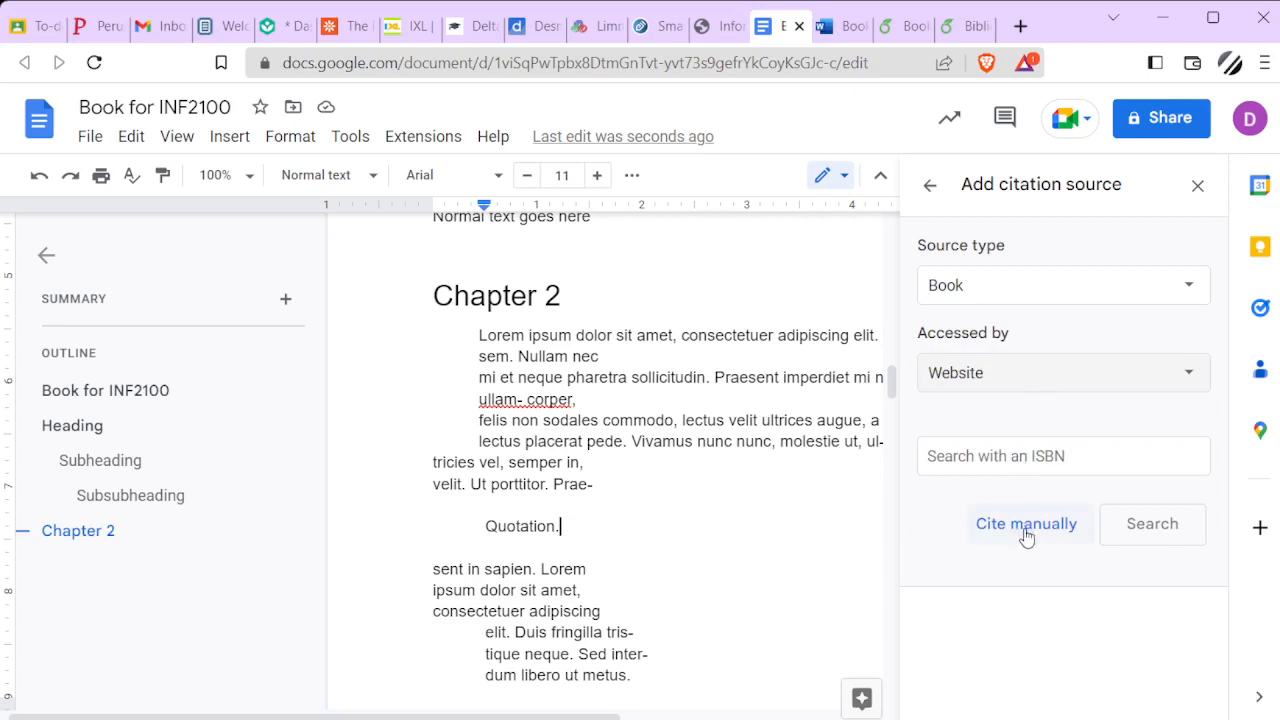
{"action": "left_click", "coordinate": [1058, 386]}
{"action": "left_click", "coordinate": [1030, 424]}
Cite the printed book manually and enter the author's first and last name
{"action": "left_click", "coordinate": [1026, 529]}
{"action": "scroll", "coordinate": [1026, 496], "scroll_direction": "down", "scroll_amount": 1}
{"action": "scroll", "coordinate": [1026, 496], "scroll_direction": "down", "scroll_amount": 3}
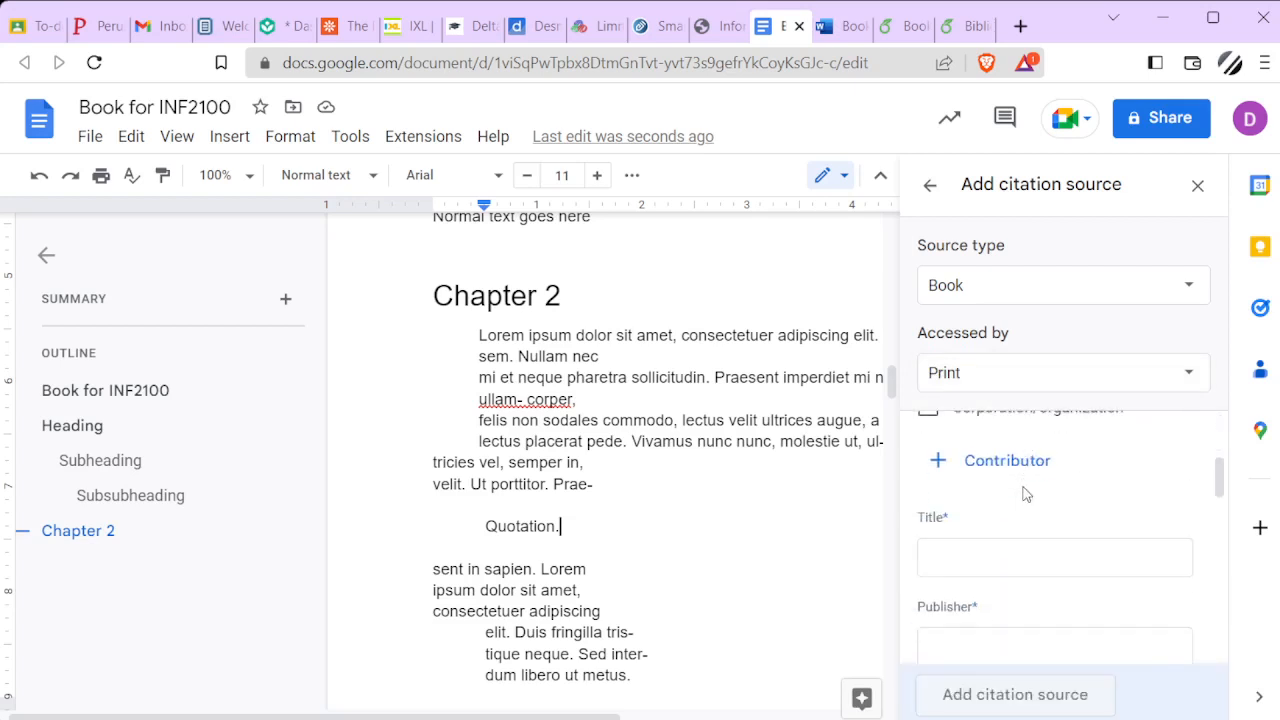
{"action": "scroll", "coordinate": [1024, 492], "scroll_direction": "up", "scroll_amount": 4}
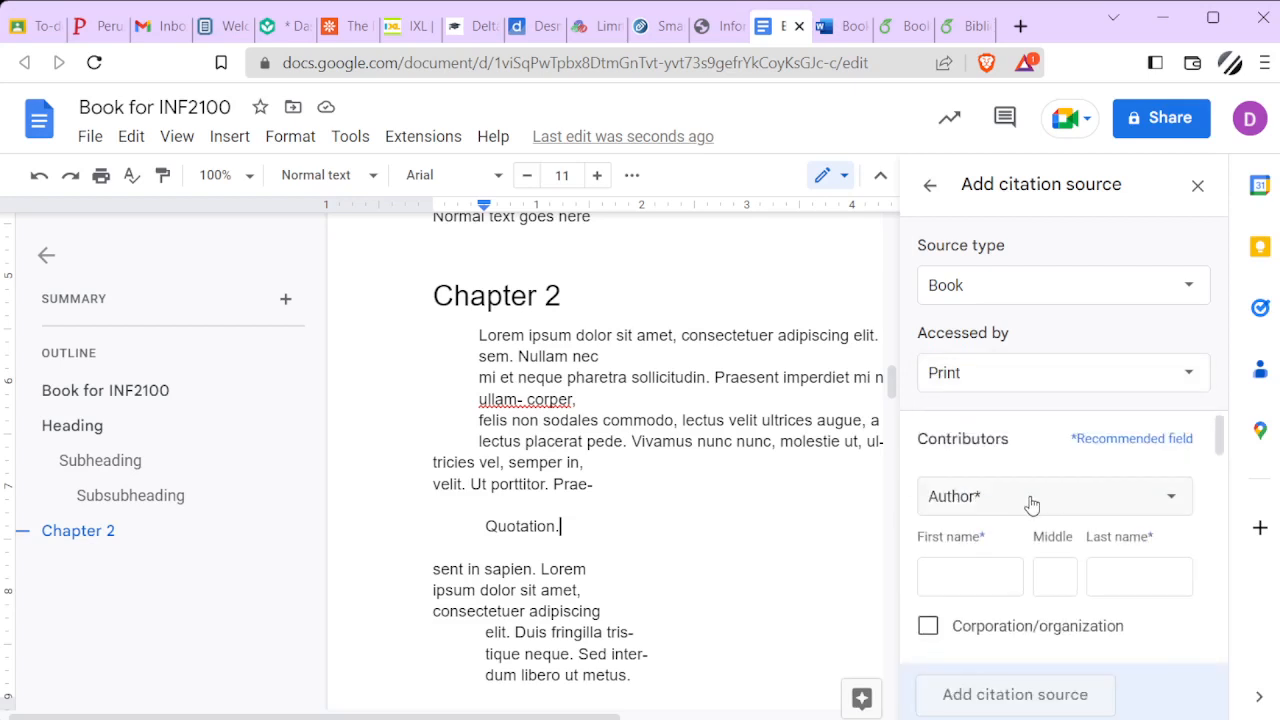
{"action": "left_click", "coordinate": [976, 575]}
{"action": "type", "text": "W"}
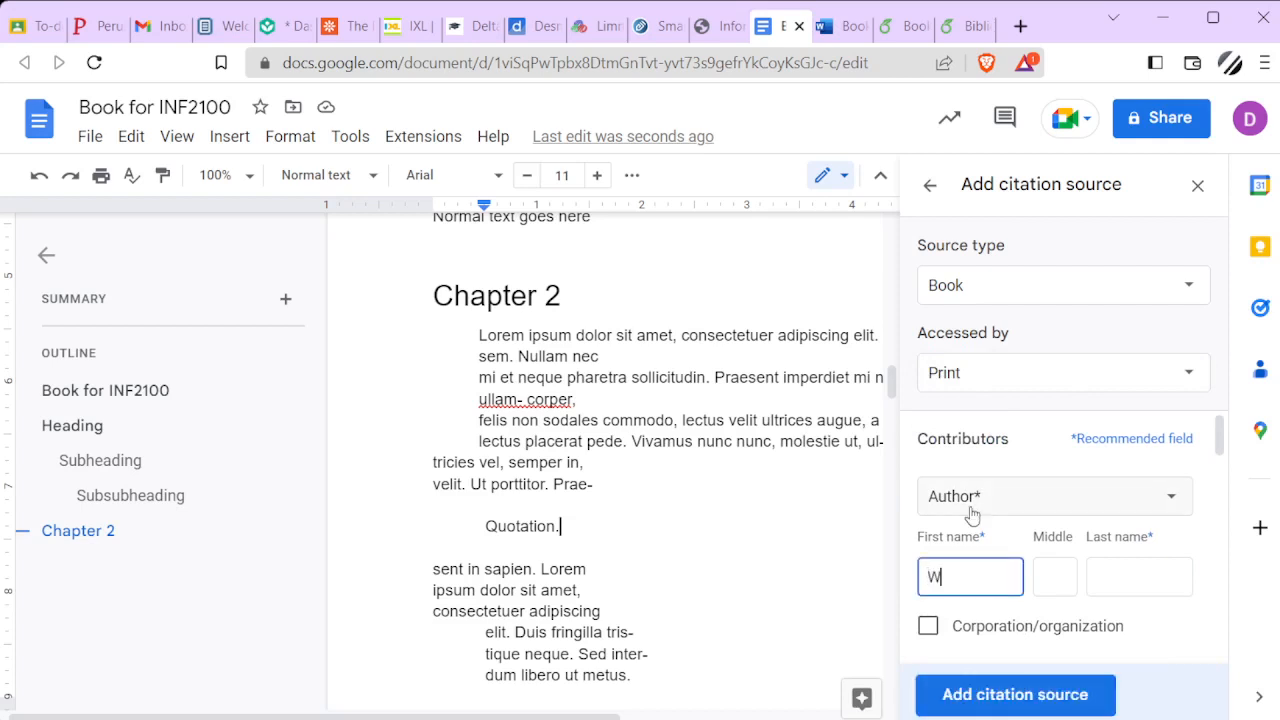
{"action": "type", "text": "illiam"}
{"action": "key", "text": "Tab"}
{"action": "key", "text": "Tab"}
{"action": "type", "text": "Dowler"}
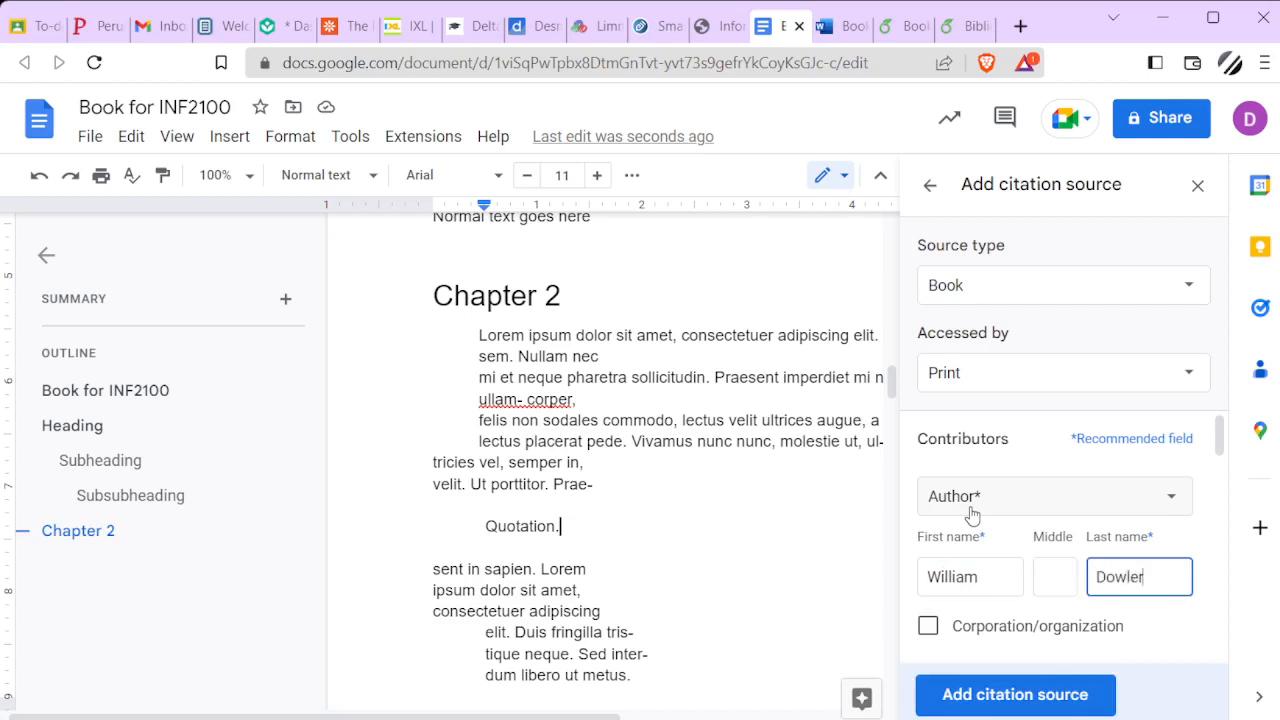
Enter Book for INF2100 as the source's title and Headway School as its publisher
{"action": "scroll", "coordinate": [995, 500], "scroll_direction": "down", "scroll_amount": 2}
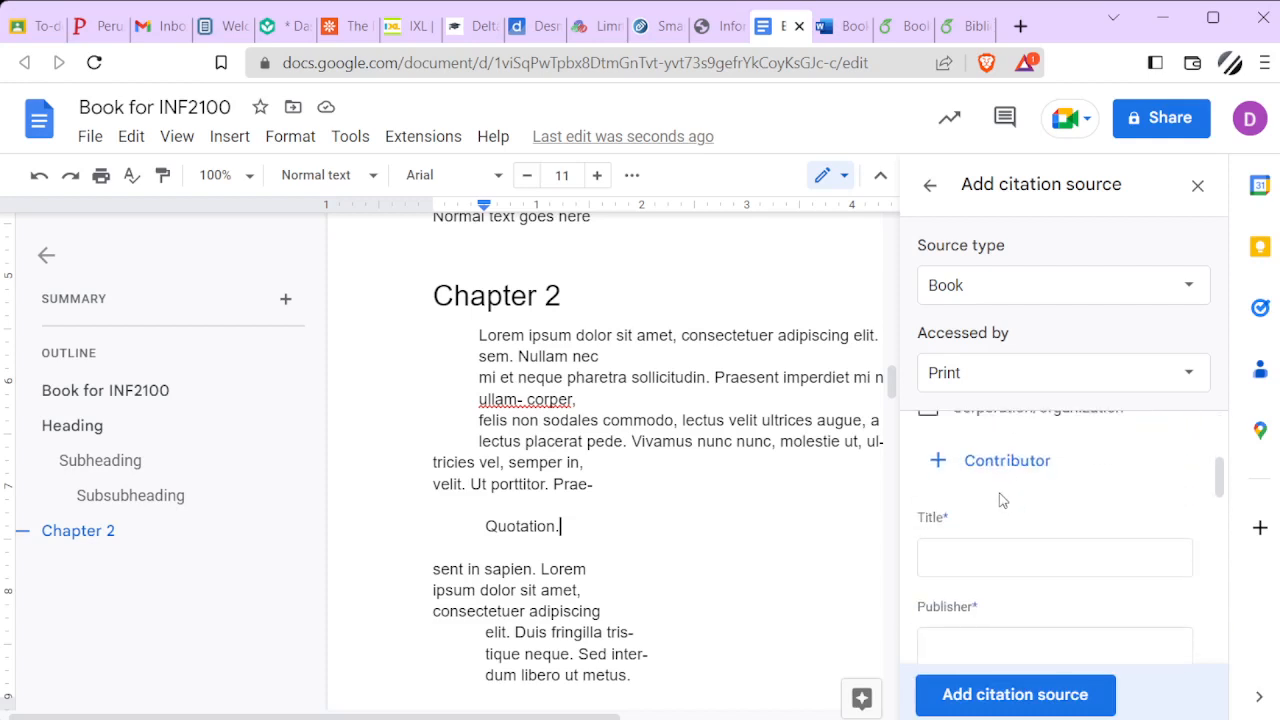
{"action": "left_click", "coordinate": [950, 555]}
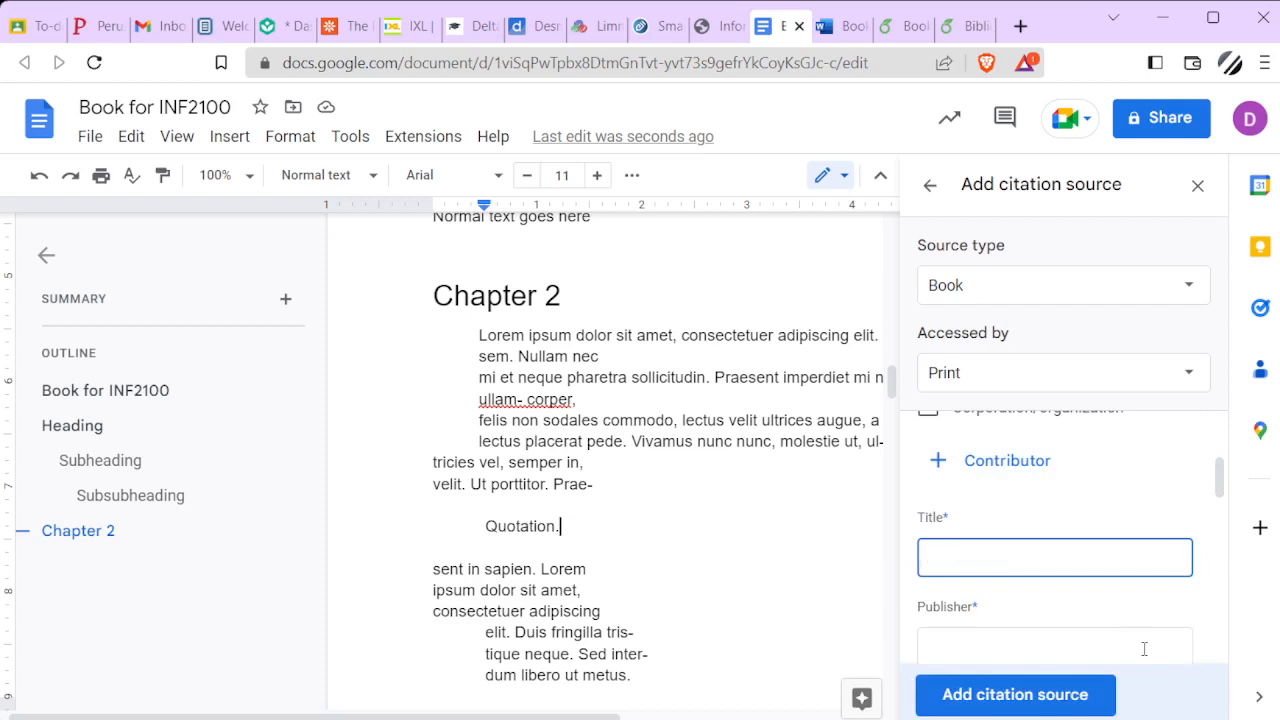
{"action": "type", "text": "Book for INF2100"}
{"action": "key", "text": "Tab"}
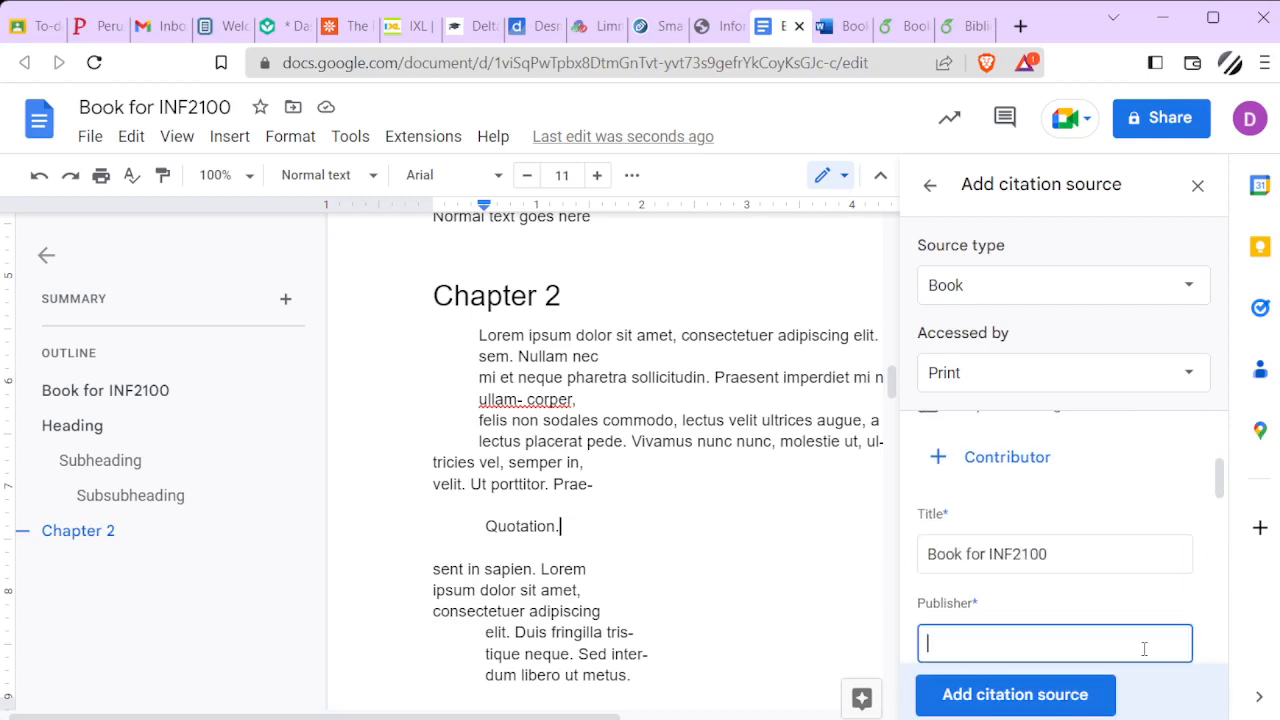
{"action": "type", "text": "Headway School"}
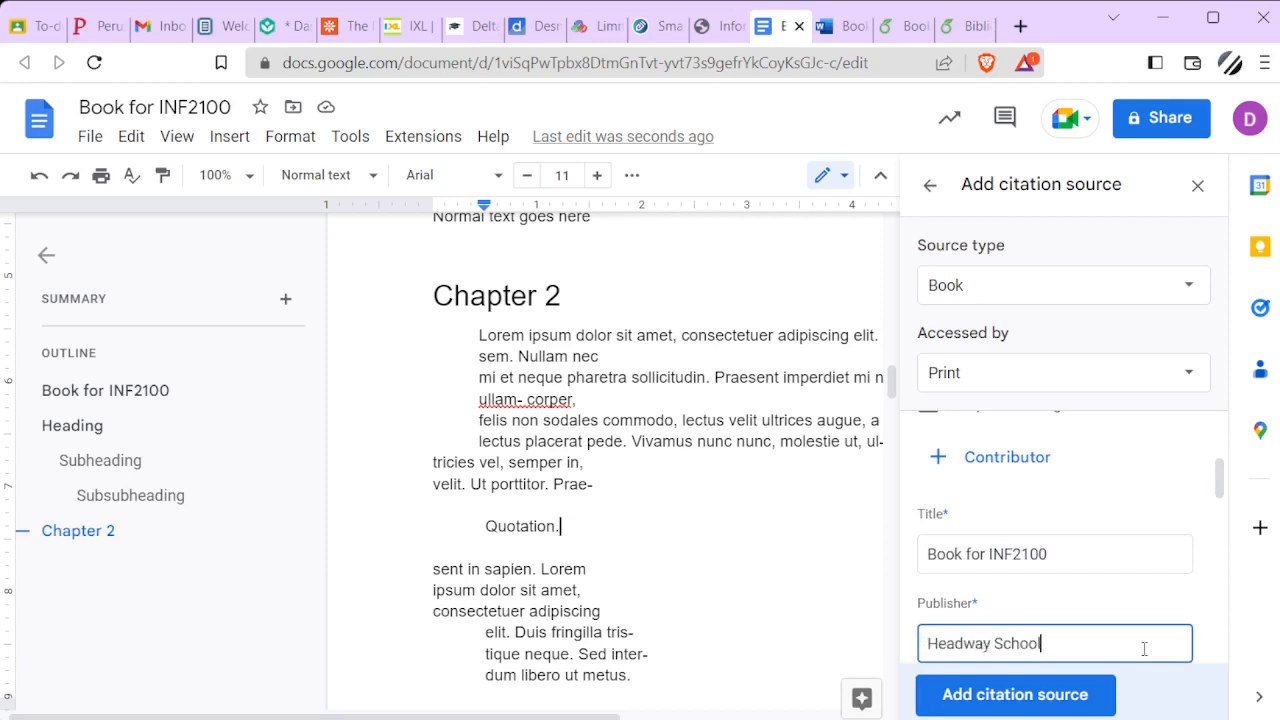
Set the source's published year to 2022 and its place of publication to Edmonton, Alberta, Canada
{"action": "scroll", "coordinate": [1037, 474], "scroll_direction": "down", "scroll_amount": 3}
{"action": "scroll", "coordinate": [1017, 451], "scroll_direction": "up", "scroll_amount": 1}
{"action": "left_click", "coordinate": [1054, 503]}
{"action": "type", "text": "2022"}
{"action": "key", "text": "Tab"}
{"action": "type", "text": "Edmonton"}
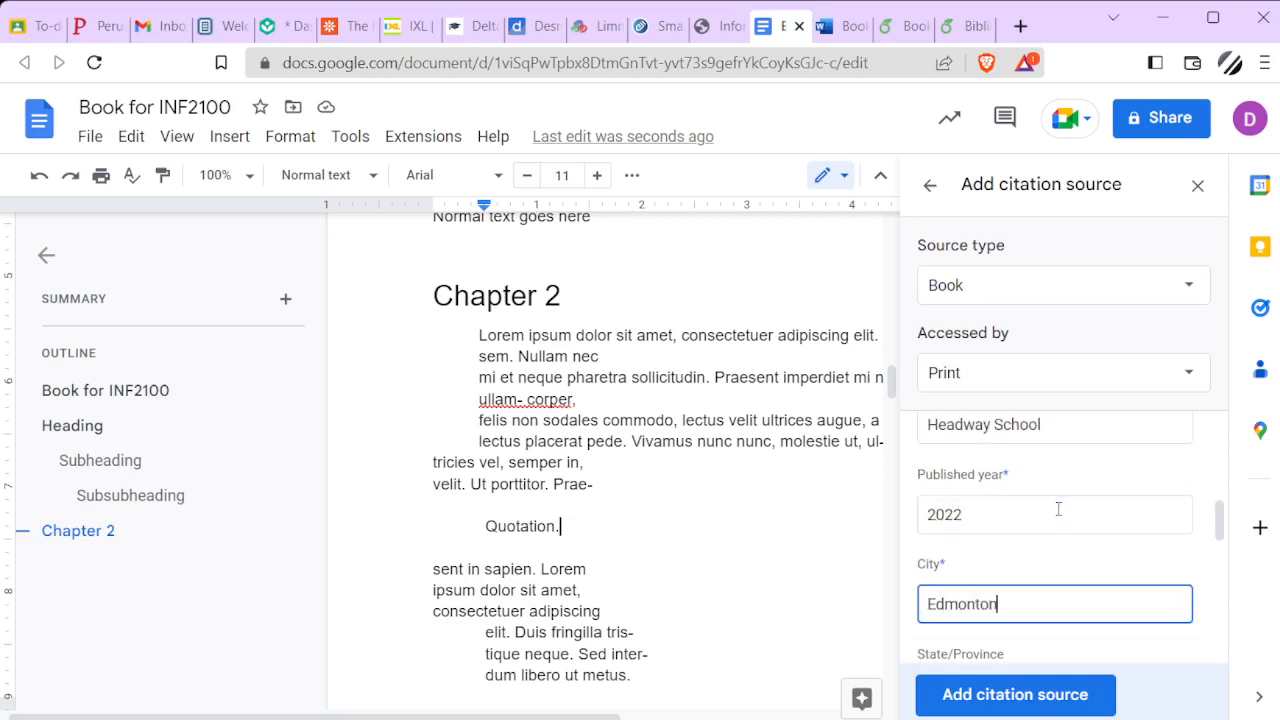
{"action": "key", "text": "Tab"}
{"action": "type", "text": "Alber"}
{"action": "key", "text": "Tab"}
{"action": "type", "text": "Canada"}
{"action": "key", "text": "Tab"}
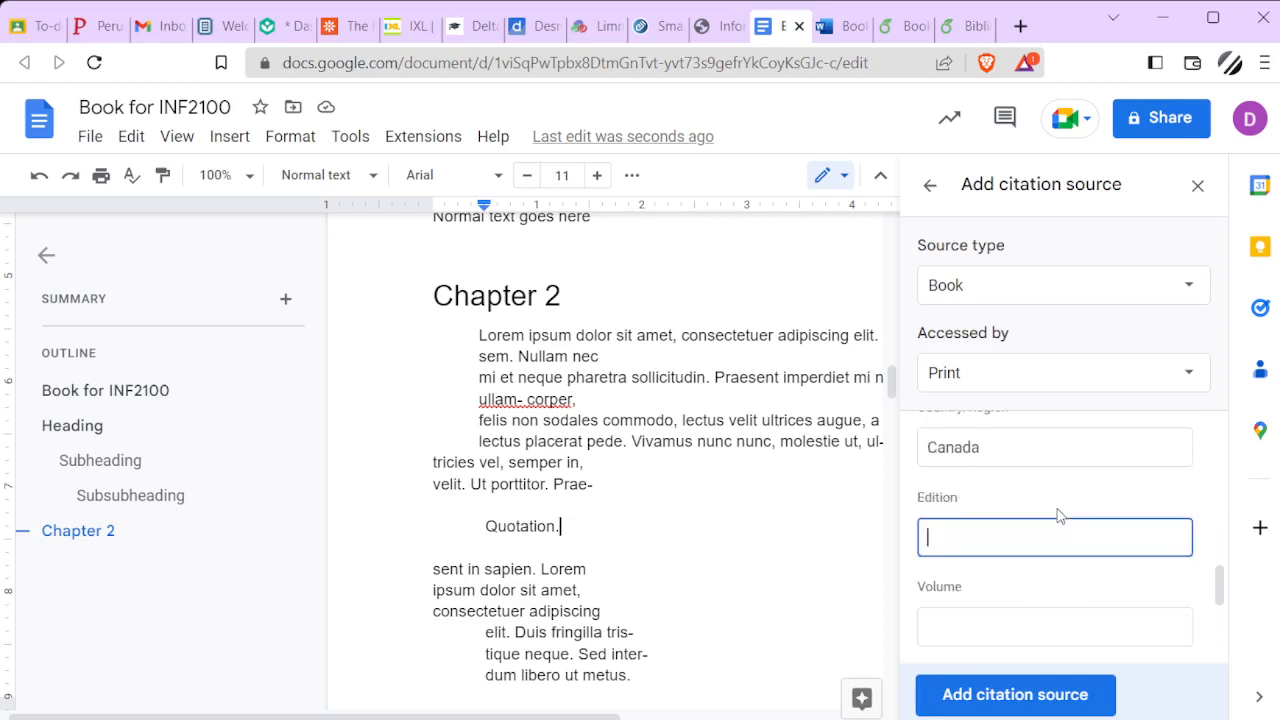
Set the source's edition to 1, its volume to 1 and the number of volumes to 5
{"action": "scroll", "coordinate": [1088, 500], "scroll_direction": "down", "scroll_amount": 1}
{"action": "scroll", "coordinate": [1088, 500], "scroll_direction": "up", "scroll_amount": 1}
{"action": "type", "text": "1"}
{"action": "key", "text": "Tab"}
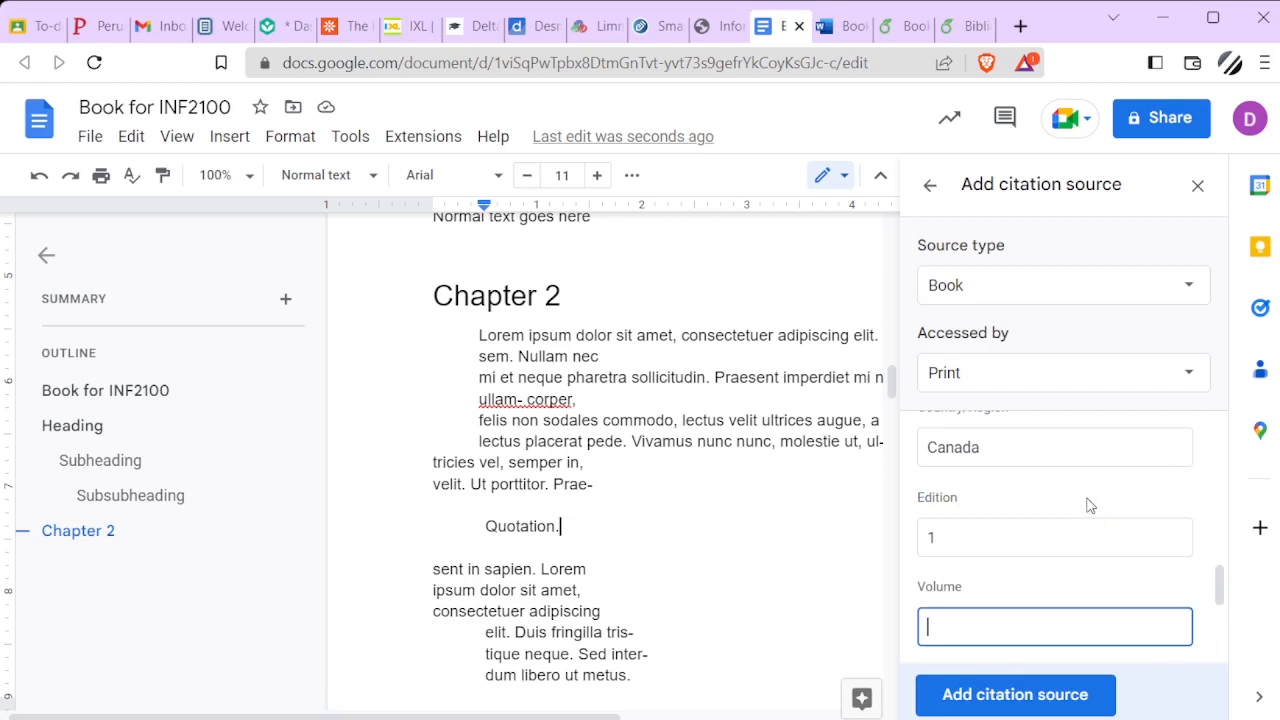
{"action": "key", "text": "Tab"}
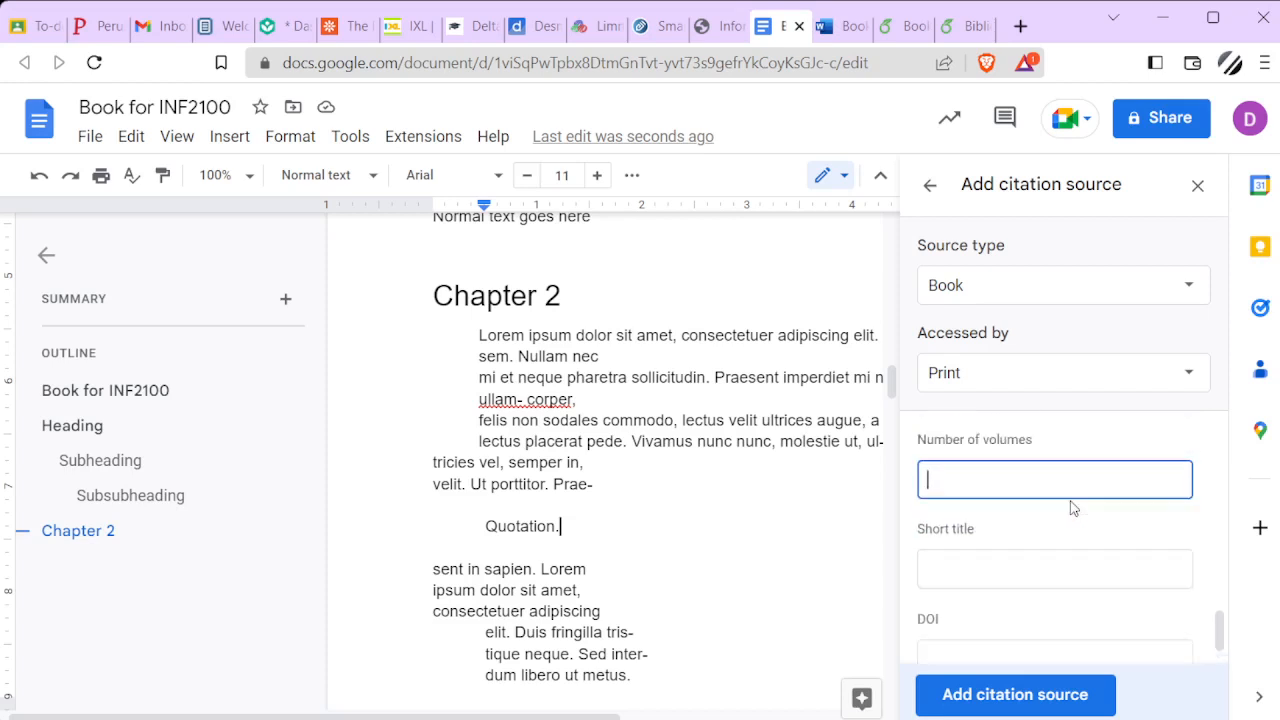
{"action": "type", "text": "5"}
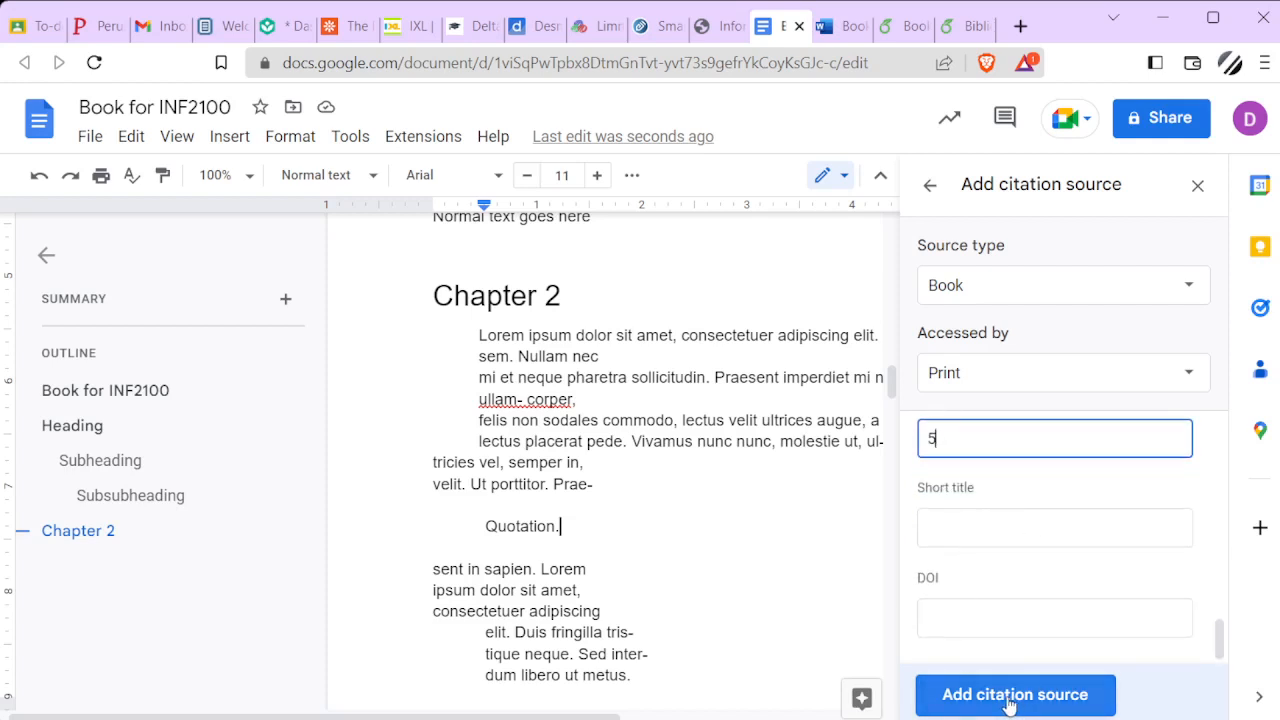
Check the entered book details, add the citation source to the document, and dismiss the in-text citation tip
{"action": "scroll", "coordinate": [994, 543], "scroll_direction": "up", "scroll_amount": 3}
{"action": "scroll", "coordinate": [995, 544], "scroll_direction": "up", "scroll_amount": 7}
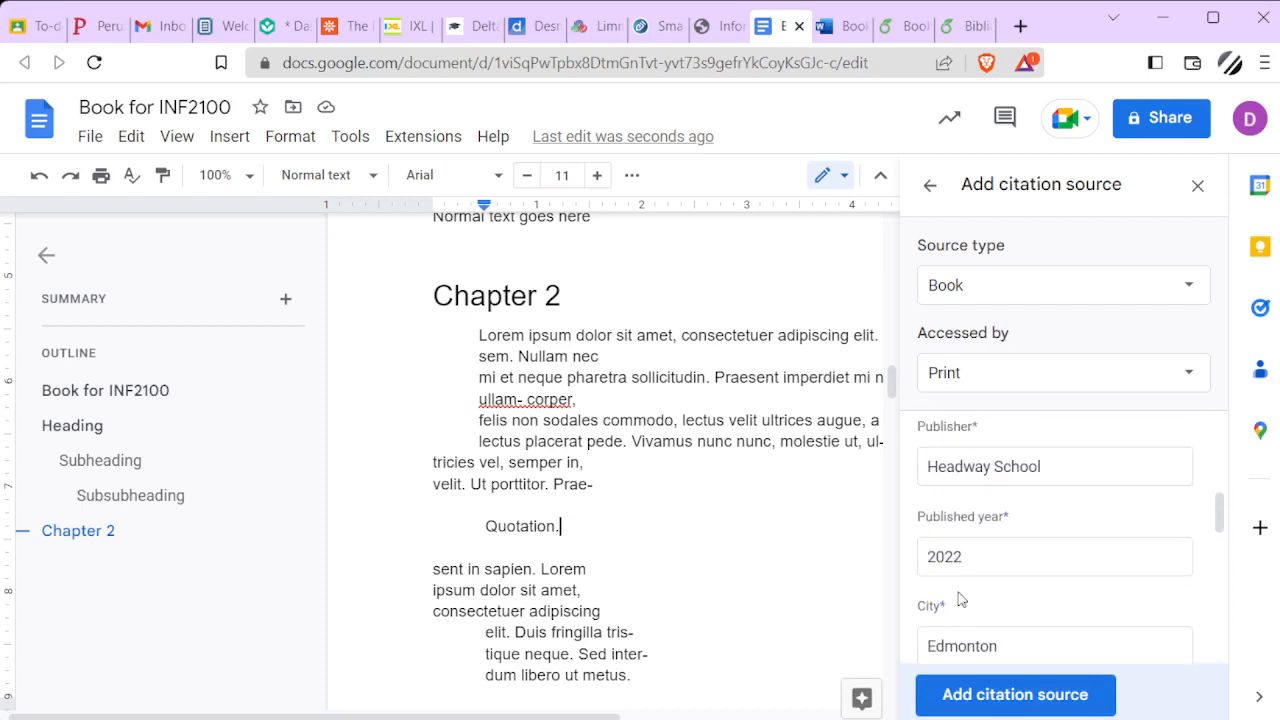
{"action": "scroll", "coordinate": [1003, 520], "scroll_direction": "up", "scroll_amount": 3}
{"action": "scroll", "coordinate": [1008, 541], "scroll_direction": "down", "scroll_amount": 2}
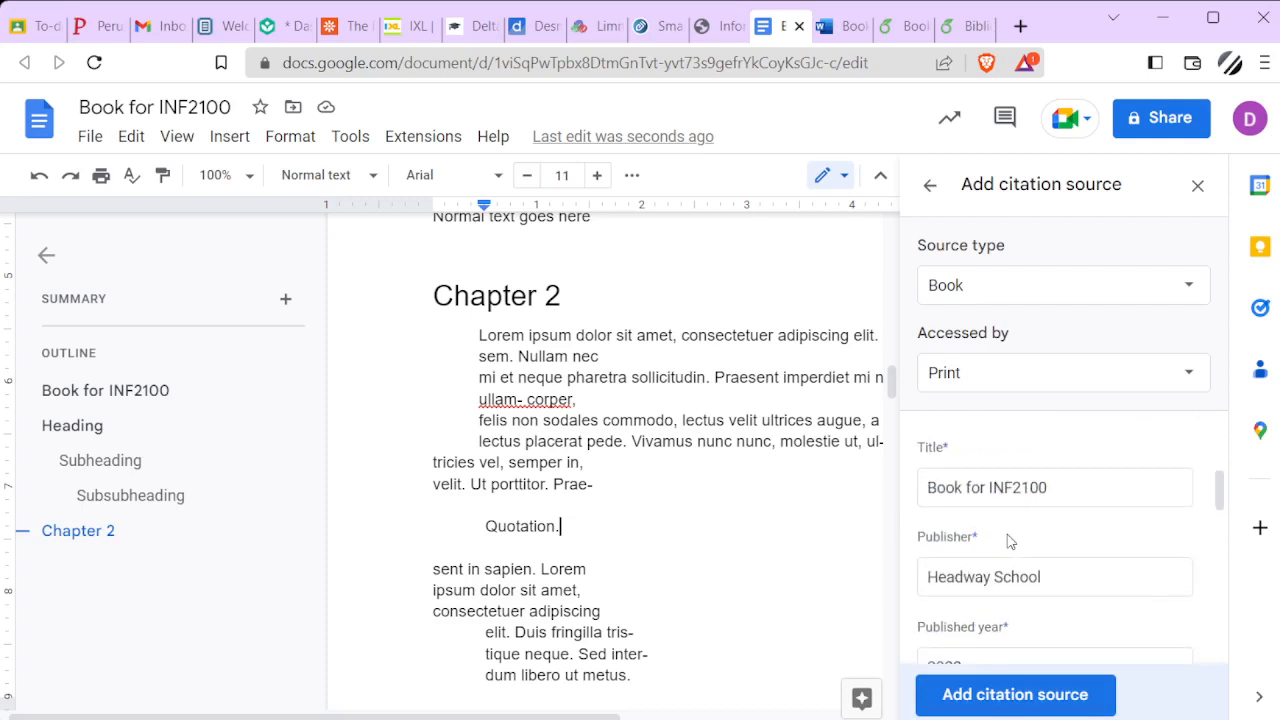
{"action": "scroll", "coordinate": [1008, 541], "scroll_direction": "down", "scroll_amount": 4}
{"action": "left_click", "coordinate": [957, 703]}
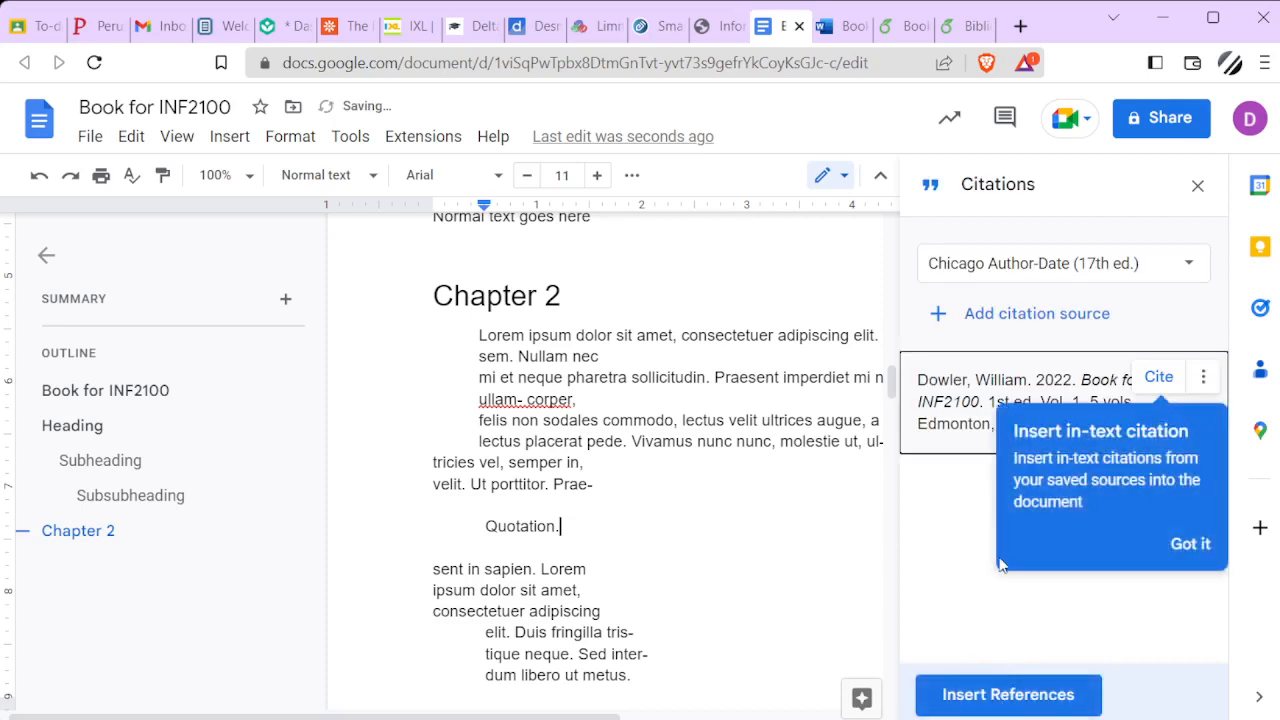
{"action": "left_click", "coordinate": [1190, 544]}
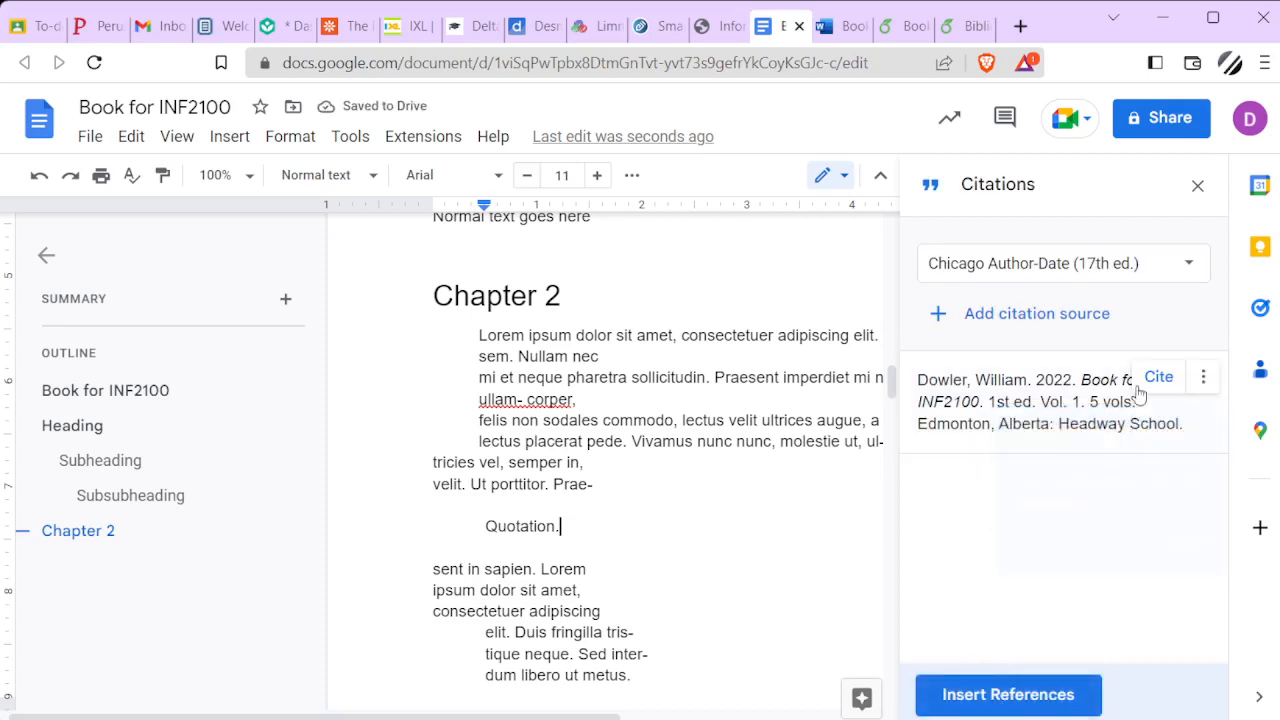
Insert an in-text citation of the book after "Quotation." in Chapter 2, with page number 42
{"action": "mouse_move", "coordinate": [1158, 384]}
{"action": "left_click", "coordinate": [1158, 378]}
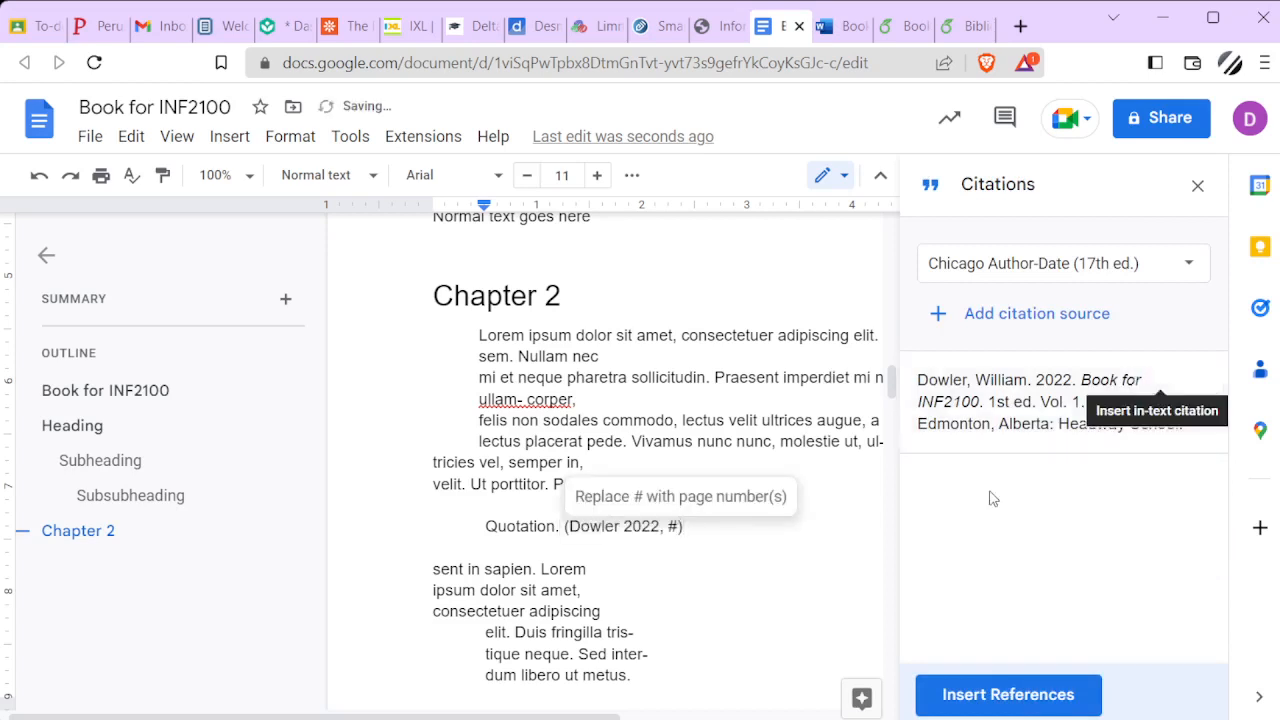
{"action": "double_click", "coordinate": [672, 526]}
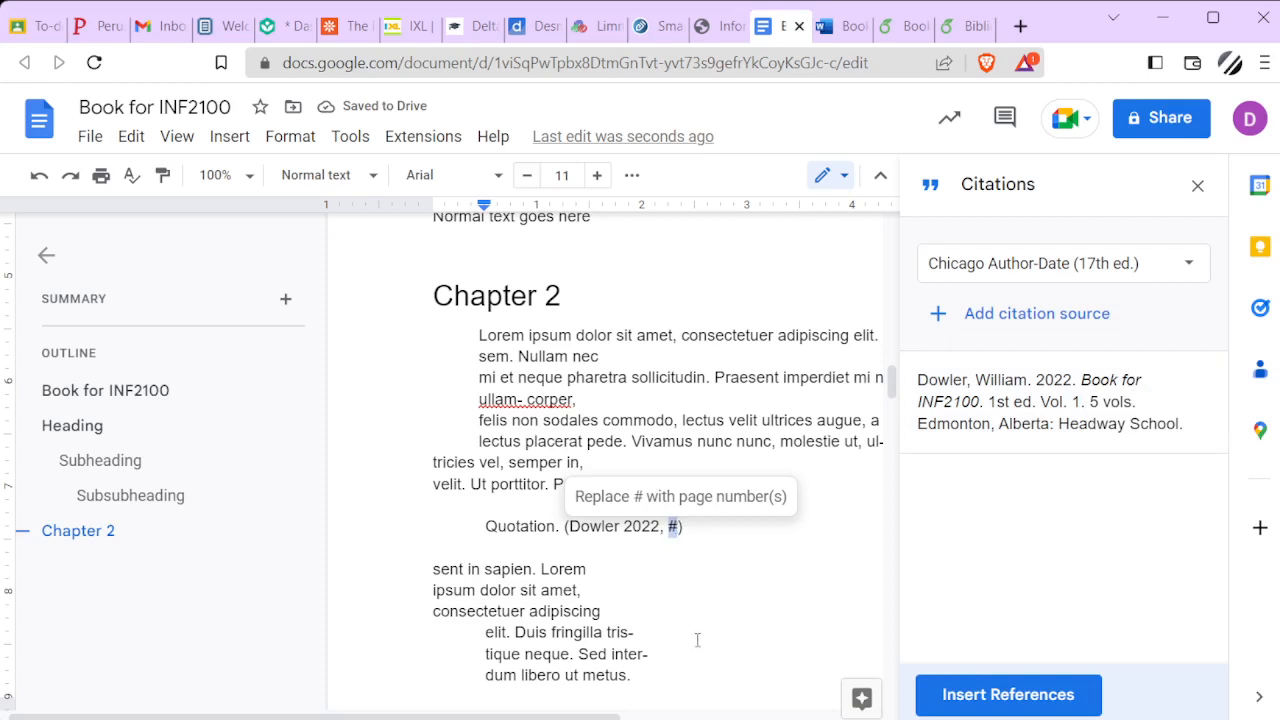
{"action": "type", "text": "42"}
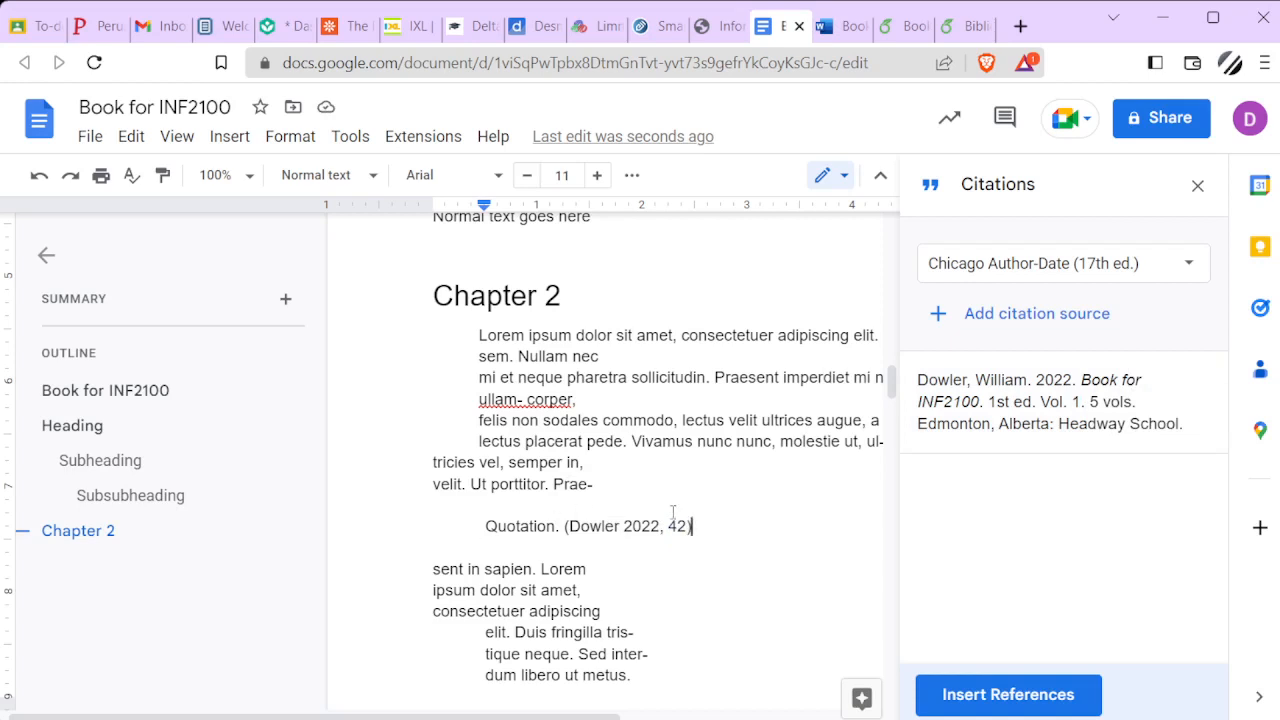
Insert the References list on a new line below the last text of the document
{"action": "scroll", "coordinate": [673, 512], "scroll_direction": "down", "scroll_amount": 15}
{"action": "scroll", "coordinate": [662, 508], "scroll_direction": "down", "scroll_amount": 15}
{"action": "scroll", "coordinate": [662, 508], "scroll_direction": "up", "scroll_amount": 3}
{"action": "left_click", "coordinate": [665, 575]}
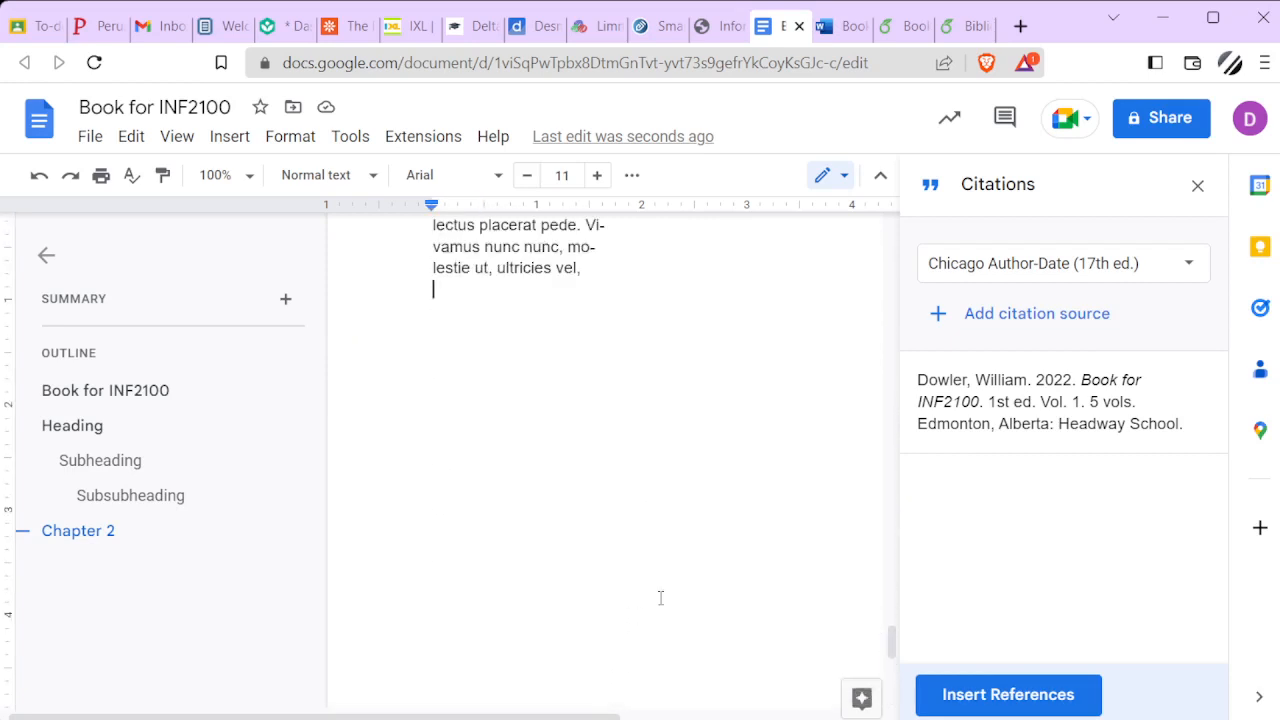
{"action": "key", "text": "Return"}
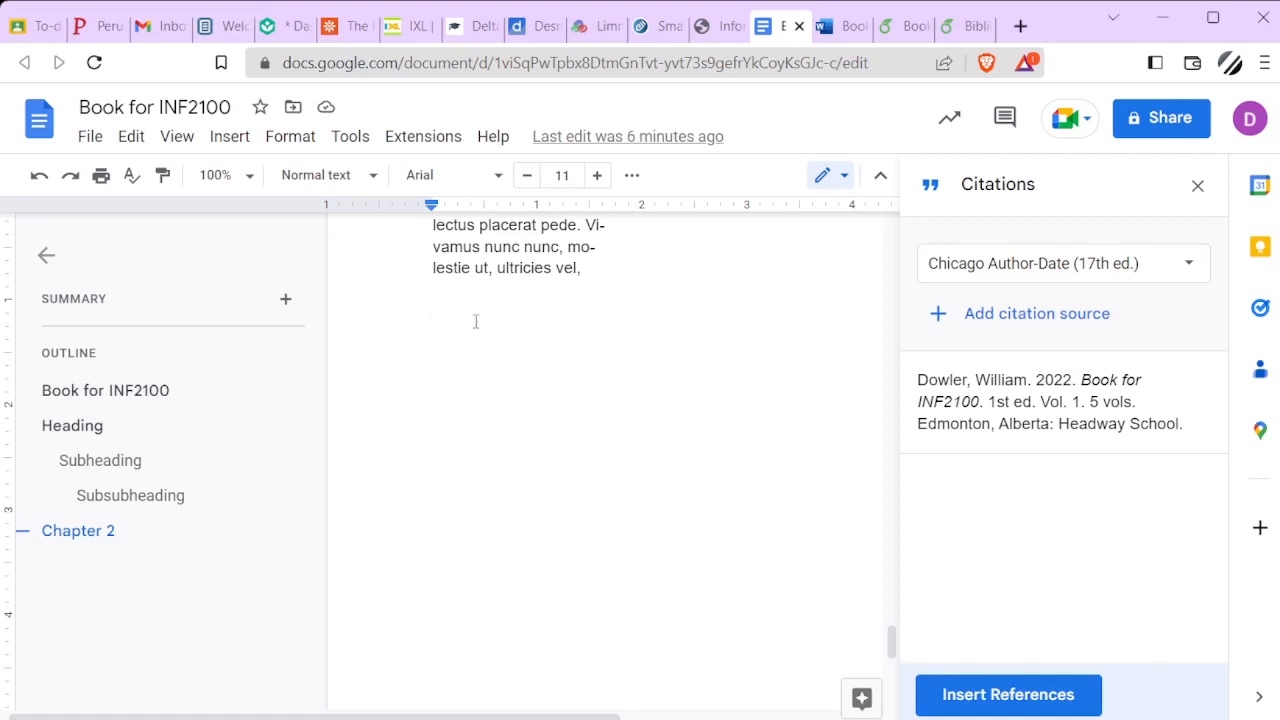
{"action": "left_click", "coordinate": [990, 703]}
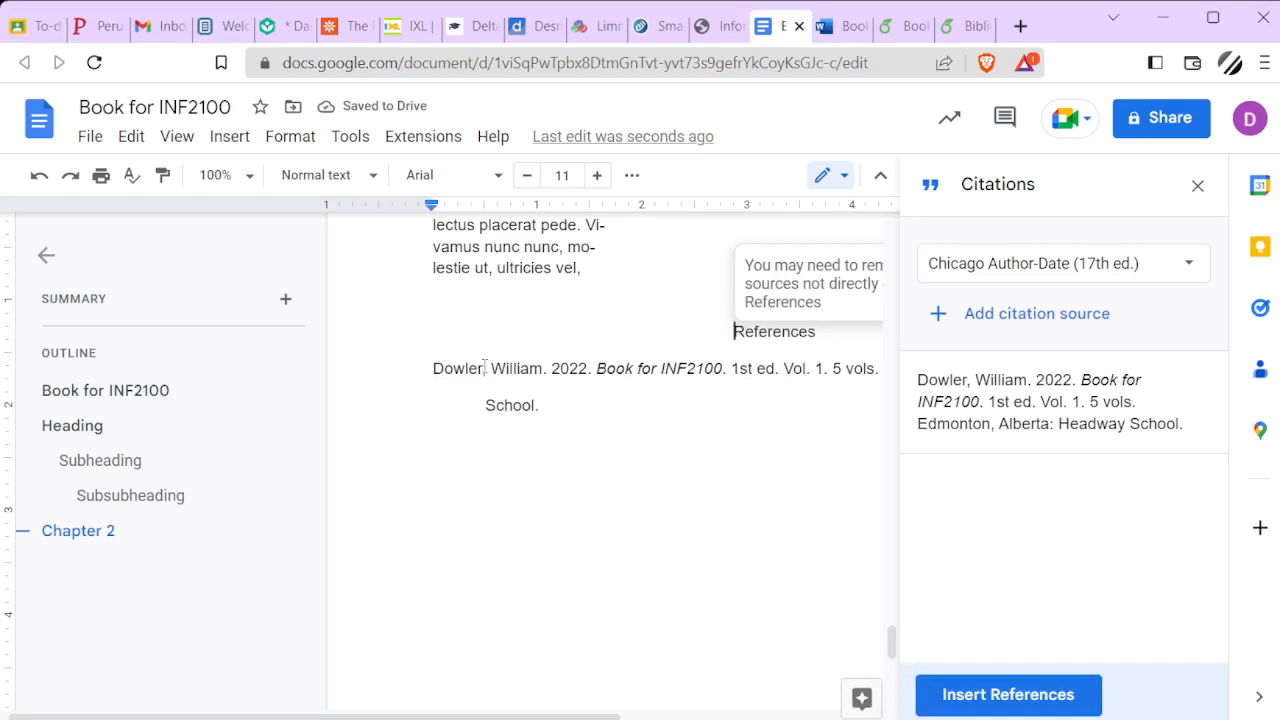
Change the citation style to MLA (8th ed.) and insert its Works Cited list above the existing References list
{"action": "left_click", "coordinate": [1014, 266]}
{"action": "left_click", "coordinate": [1014, 312]}
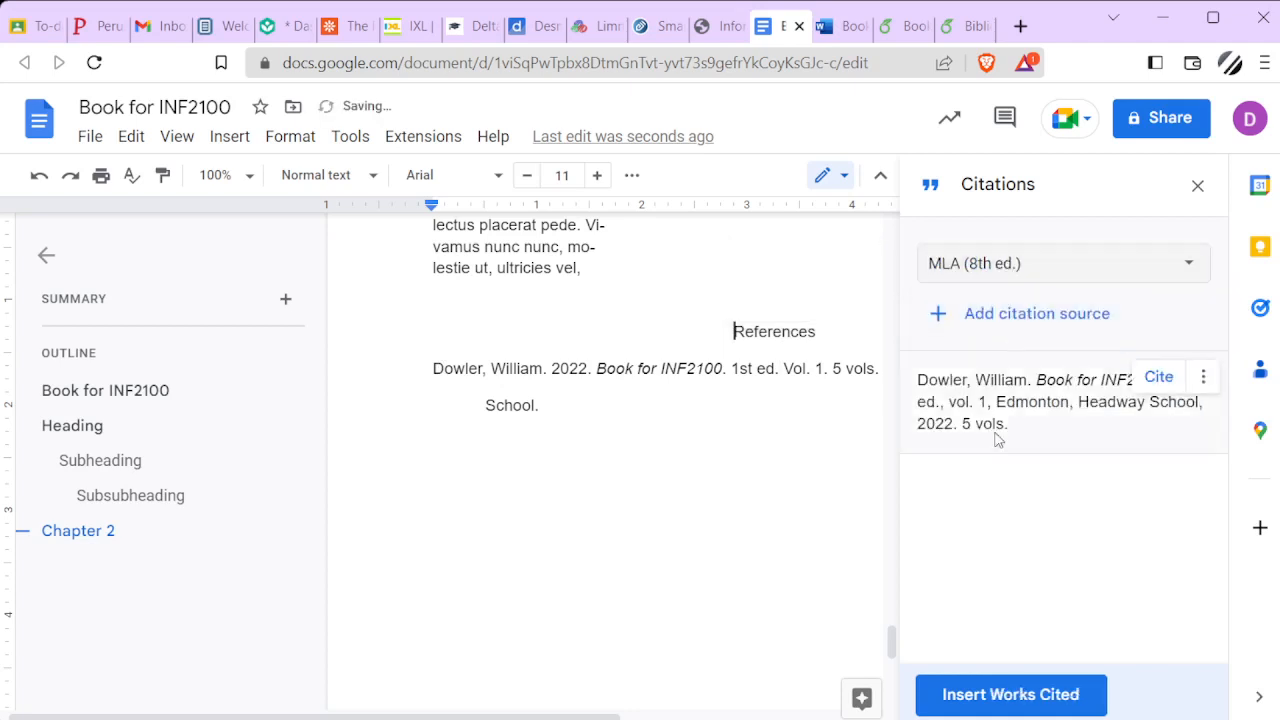
{"action": "left_click", "coordinate": [995, 700]}
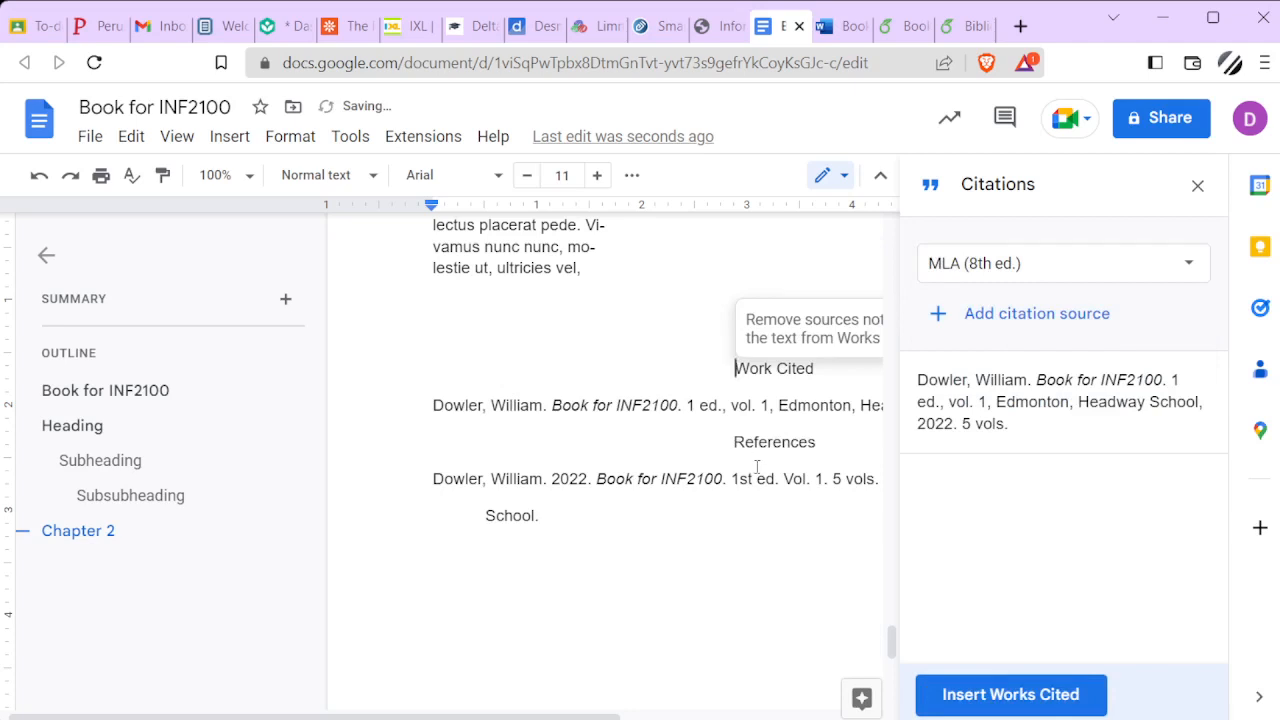
Change the citation style to APA (7th ed.) and insert its References list above the Work Cited heading
{"action": "left_click", "coordinate": [975, 266]}
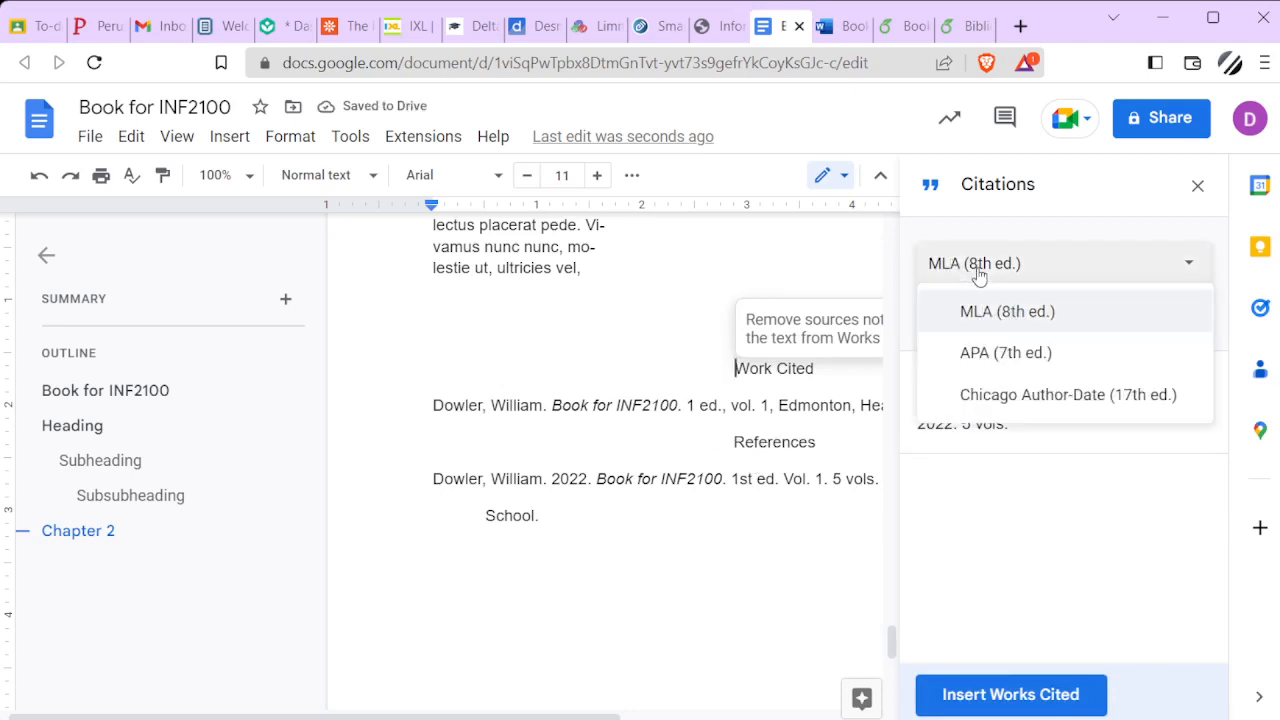
{"action": "left_click", "coordinate": [980, 354]}
{"action": "left_click", "coordinate": [1015, 700]}
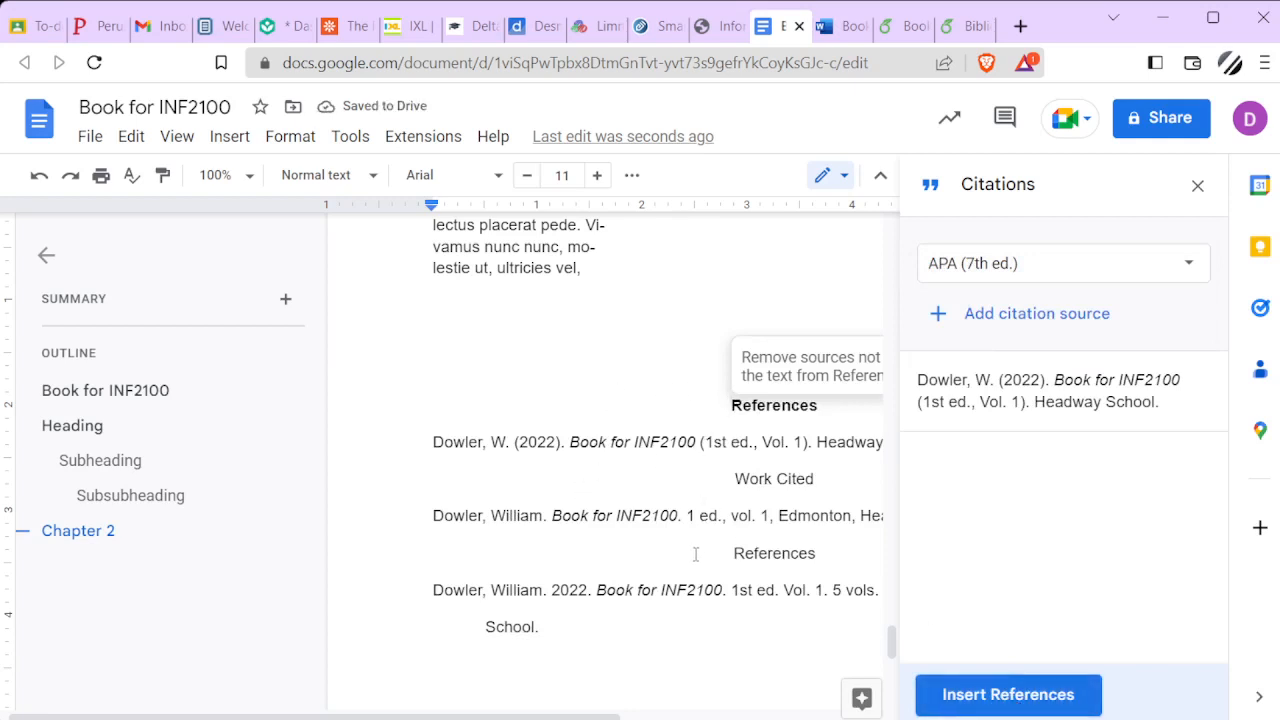
Place the insertion point after "Vi-" in the short paragraph under the random header on the last page
{"action": "scroll", "coordinate": [677, 531], "scroll_direction": "up", "scroll_amount": 3}
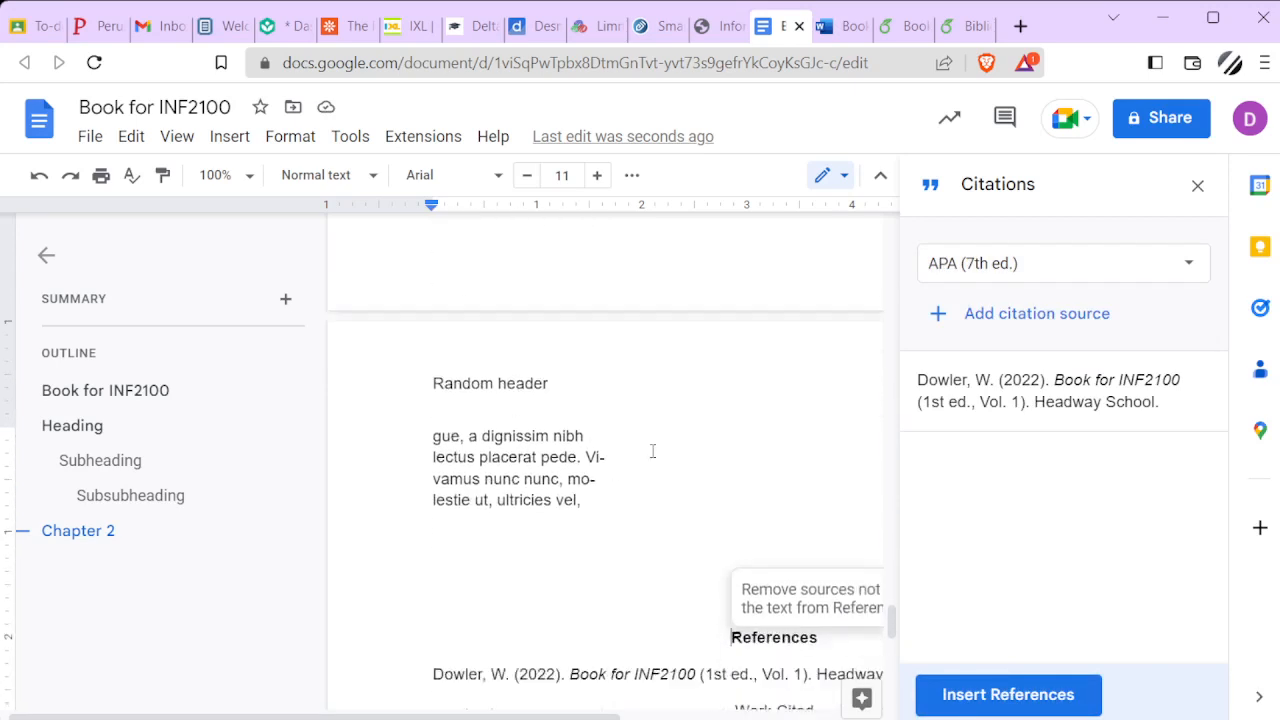
{"action": "scroll", "coordinate": [608, 348], "scroll_direction": "down", "scroll_amount": 1}
{"action": "left_click", "coordinate": [565, 263]}
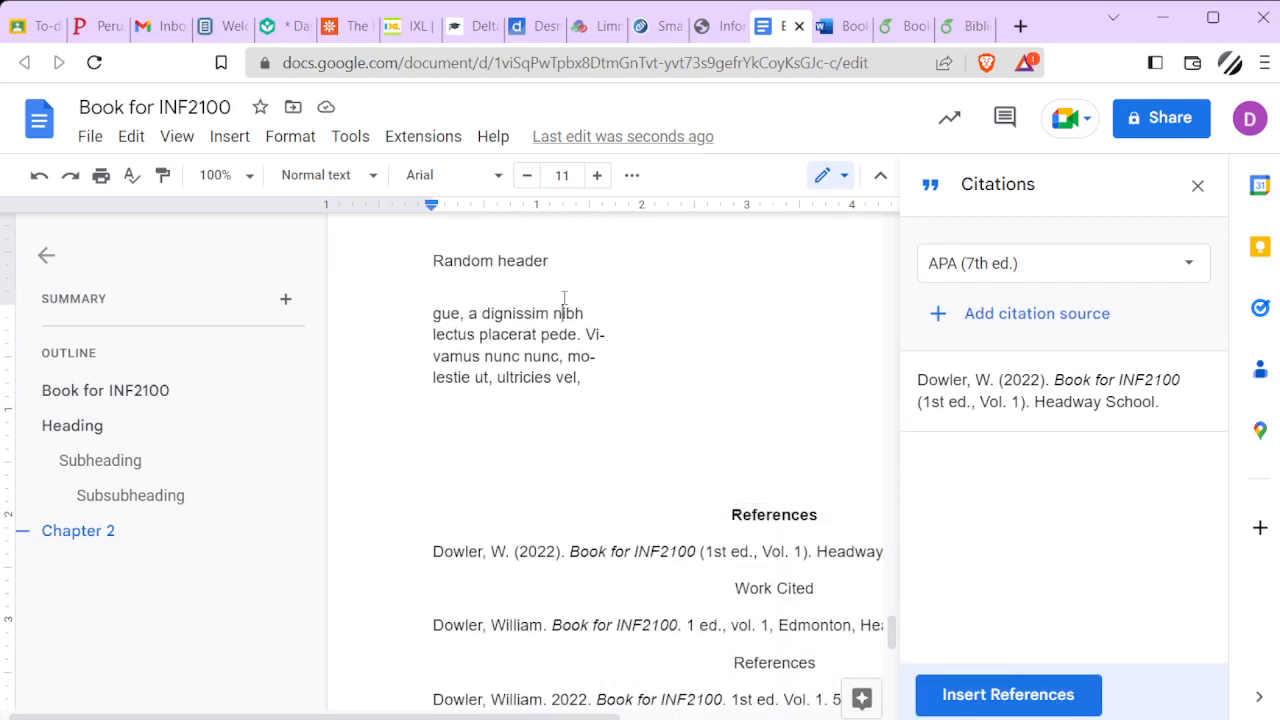
{"action": "key", "text": "Left"}
{"action": "left_click", "coordinate": [575, 335]}
{"action": "type", "text": "."}
{"action": "left_click", "coordinate": [616, 334]}
Start a new citation source of type Book, accessed by Website, and choose to cite it manually
{"action": "left_click", "coordinate": [1072, 320]}
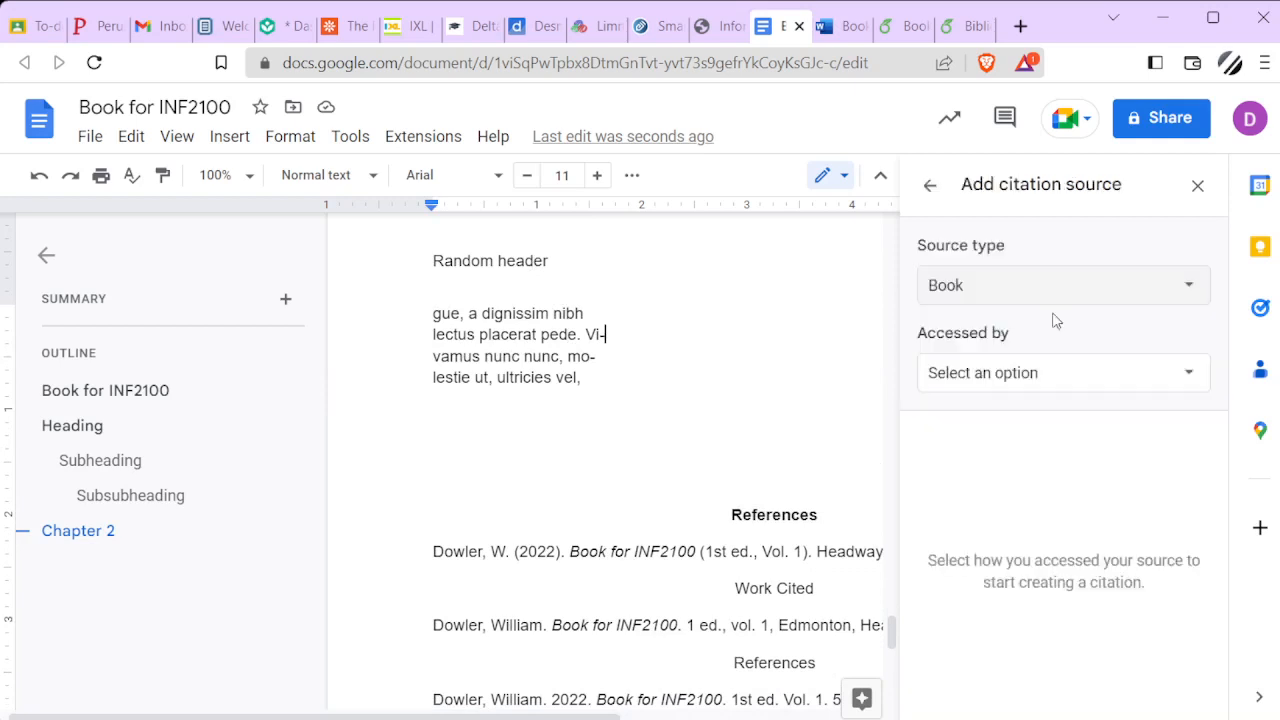
{"action": "left_click", "coordinate": [1030, 380]}
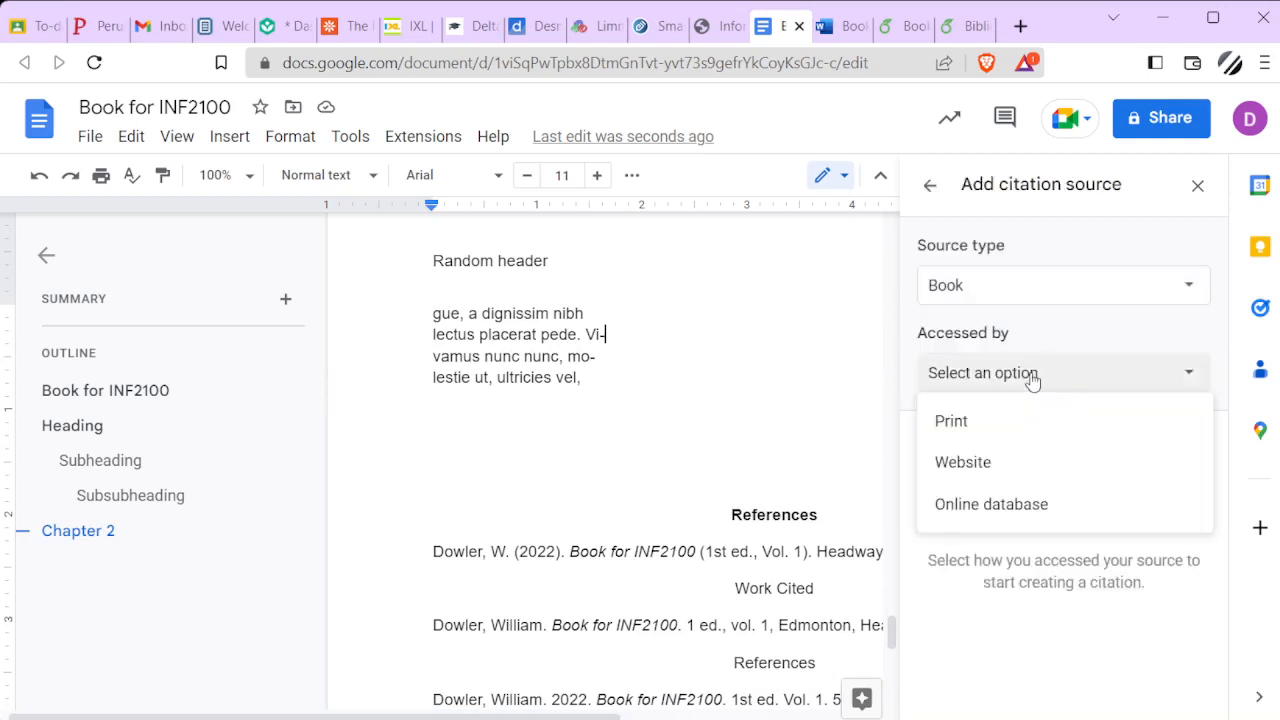
{"action": "left_click", "coordinate": [1000, 465]}
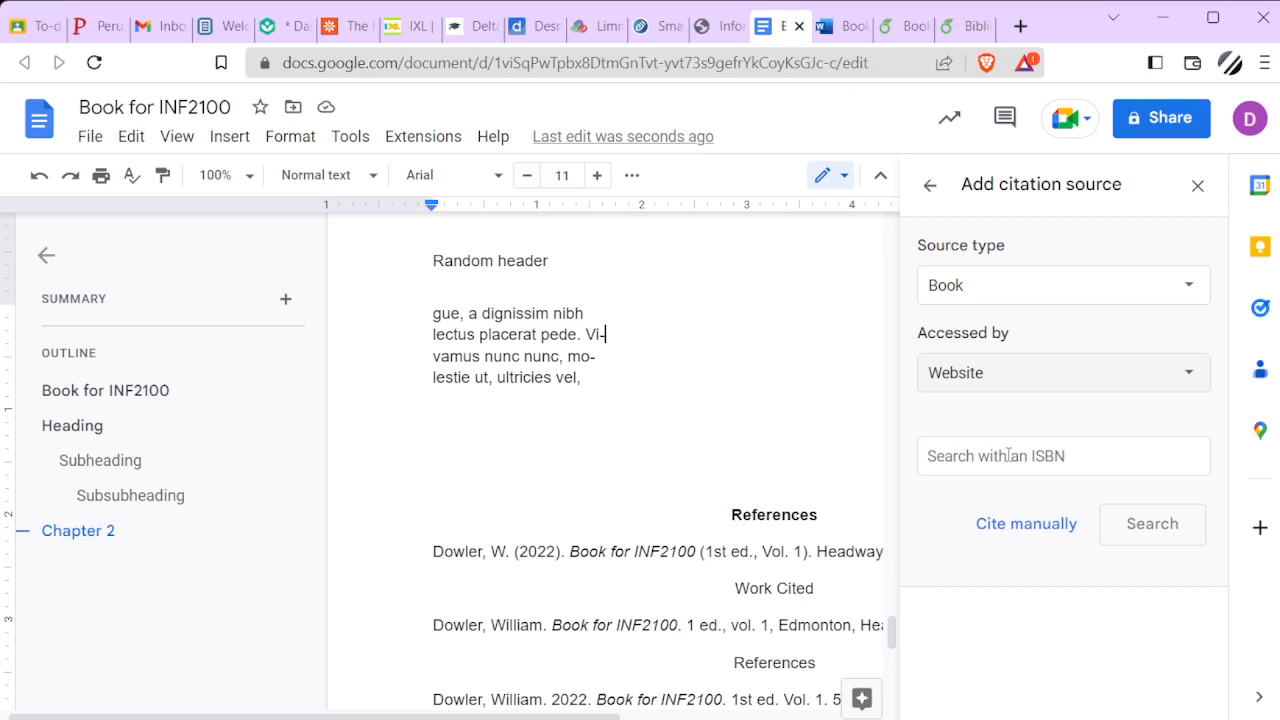
{"action": "left_click", "coordinate": [1040, 524]}
{"action": "scroll", "coordinate": [1008, 510], "scroll_direction": "down", "scroll_amount": 2}
{"action": "scroll", "coordinate": [1100, 470], "scroll_direction": "up", "scroll_amount": 2}
Set the contributor role to Editor and enter the editor's first and last name
{"action": "left_click", "coordinate": [1137, 494]}
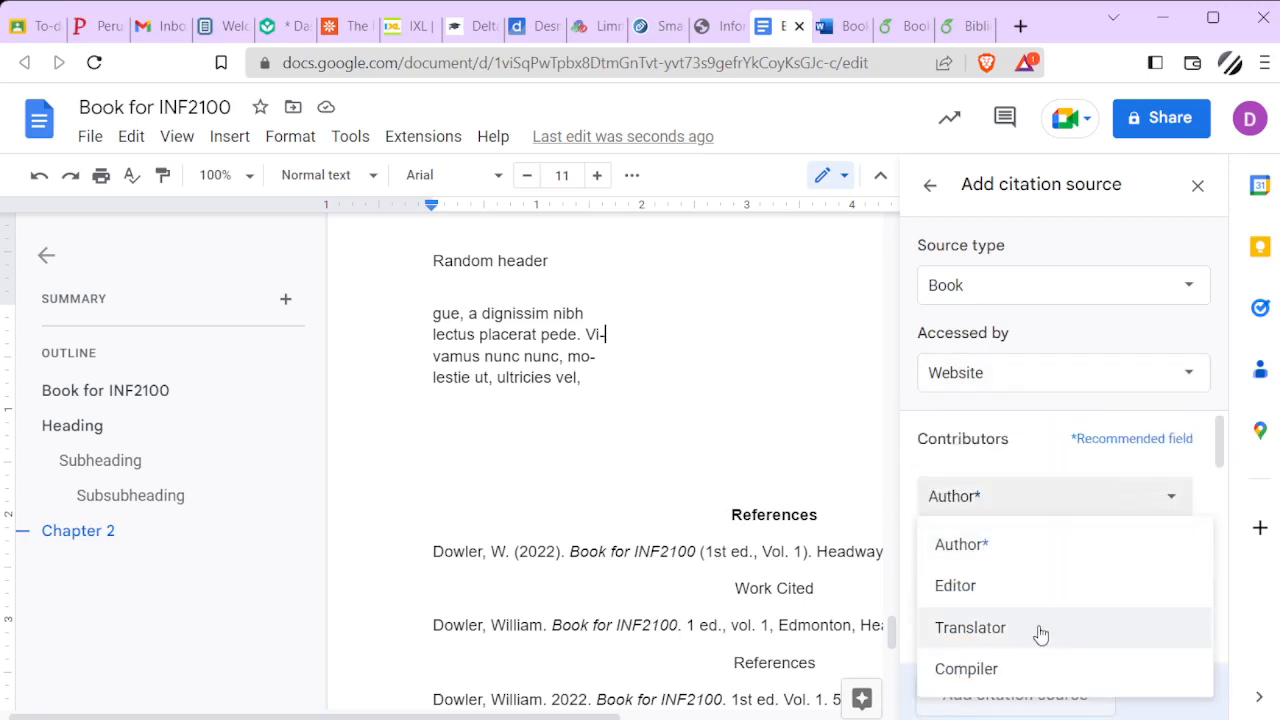
{"action": "left_click", "coordinate": [988, 595]}
{"action": "left_click", "coordinate": [978, 581]}
{"action": "type", "text": "Martin"}
{"action": "key", "text": "Tab"}
{"action": "key", "text": "Tab"}
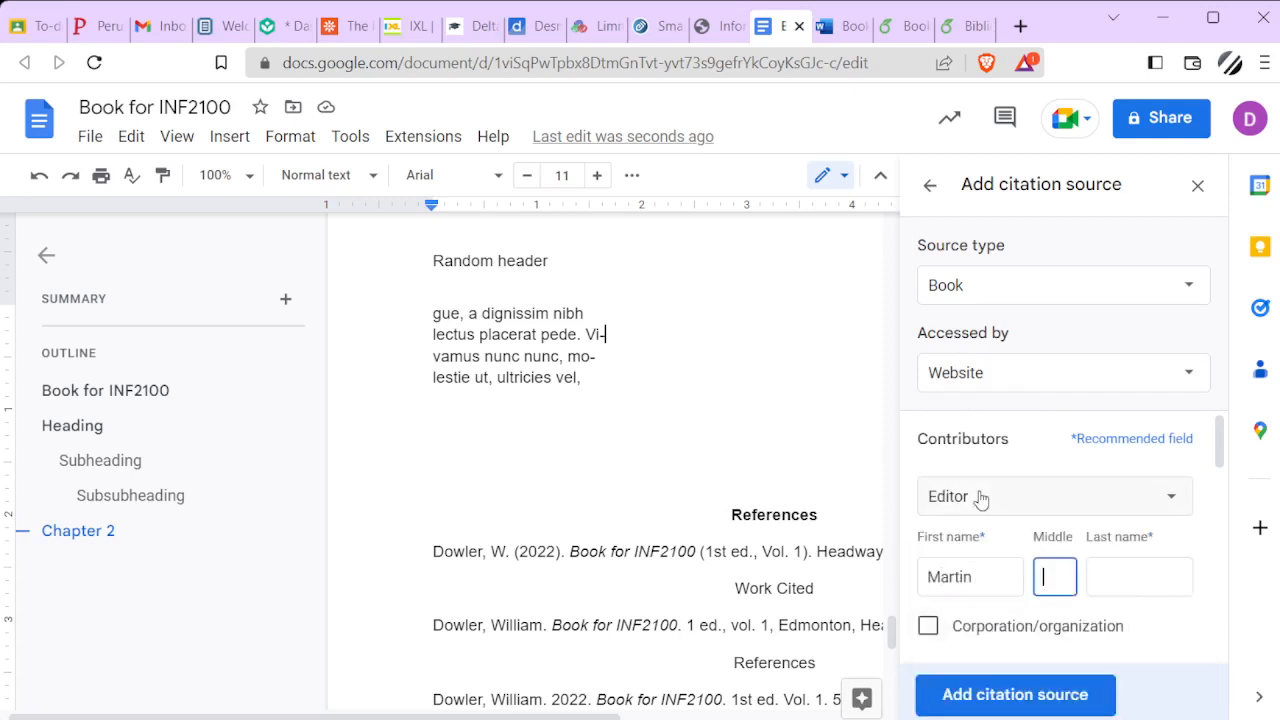
{"action": "type", "text": "Greenberg"}
{"action": "key", "text": "Tab"}
Enter "Year's Best Science Fiction 2005" as the source's title
{"action": "scroll", "coordinate": [1017, 512], "scroll_direction": "down", "scroll_amount": 2}
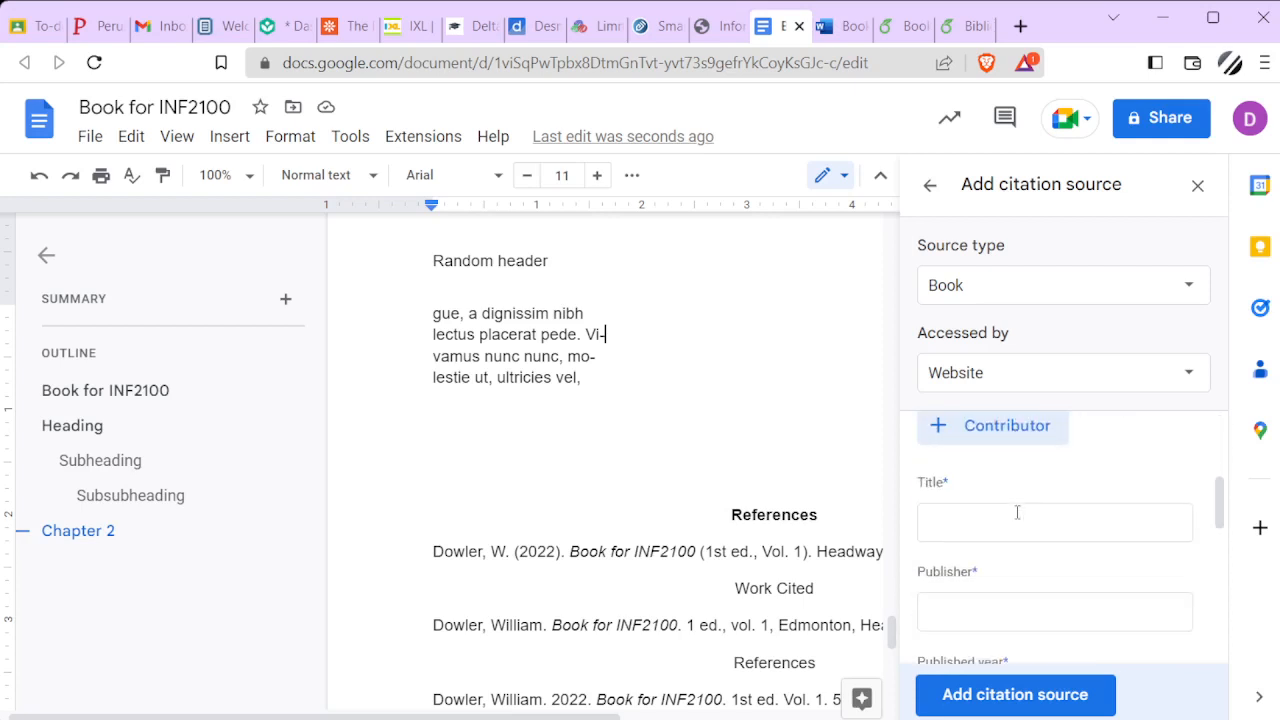
{"action": "left_click", "coordinate": [1005, 523]}
{"action": "type", "text": "Year"}
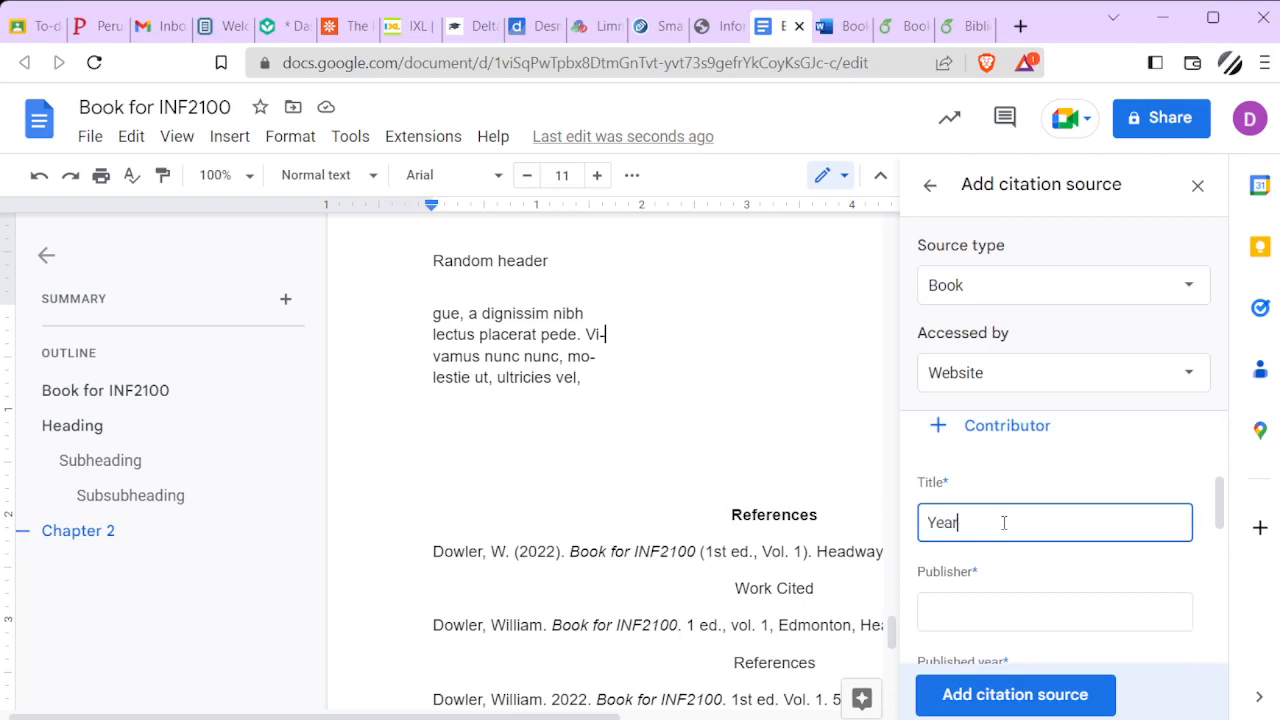
{"action": "type", "text": "'s Best Science Fiction 2005"}
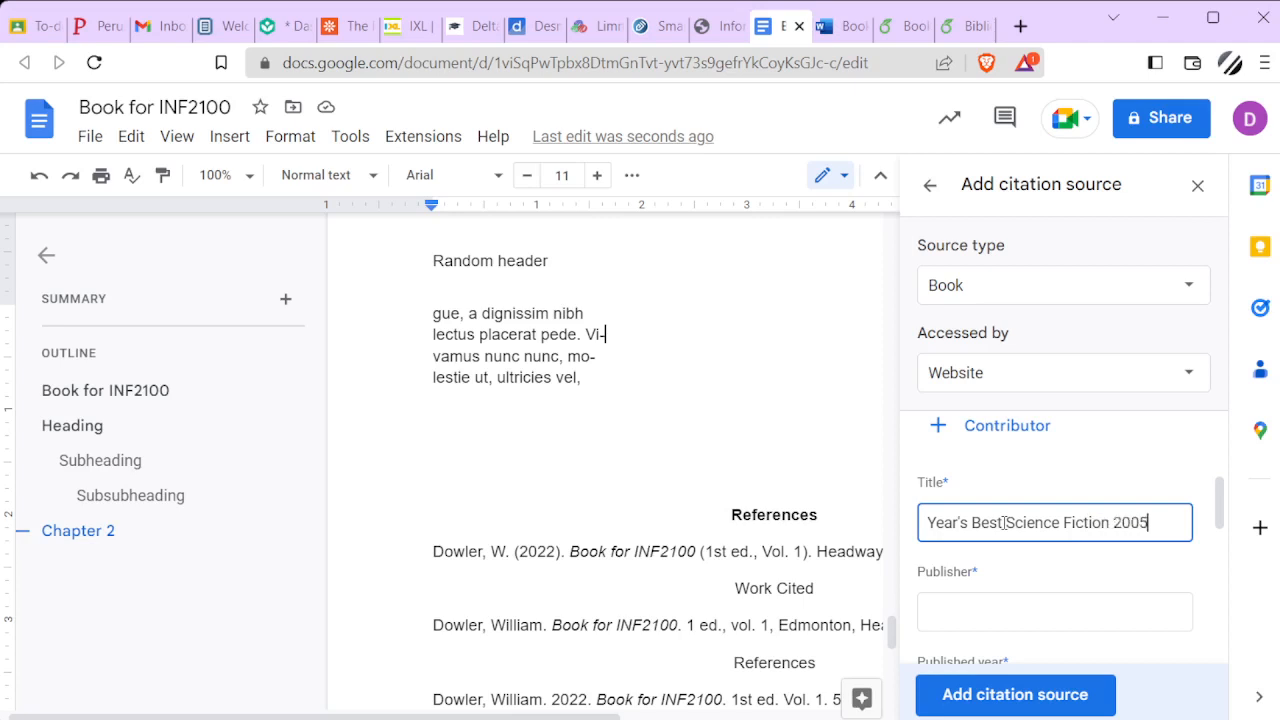
Set the source's publisher to Del Rey and its published year to 2006
{"action": "left_click", "coordinate": [986, 614]}
{"action": "type", "text": "Del Rey"}
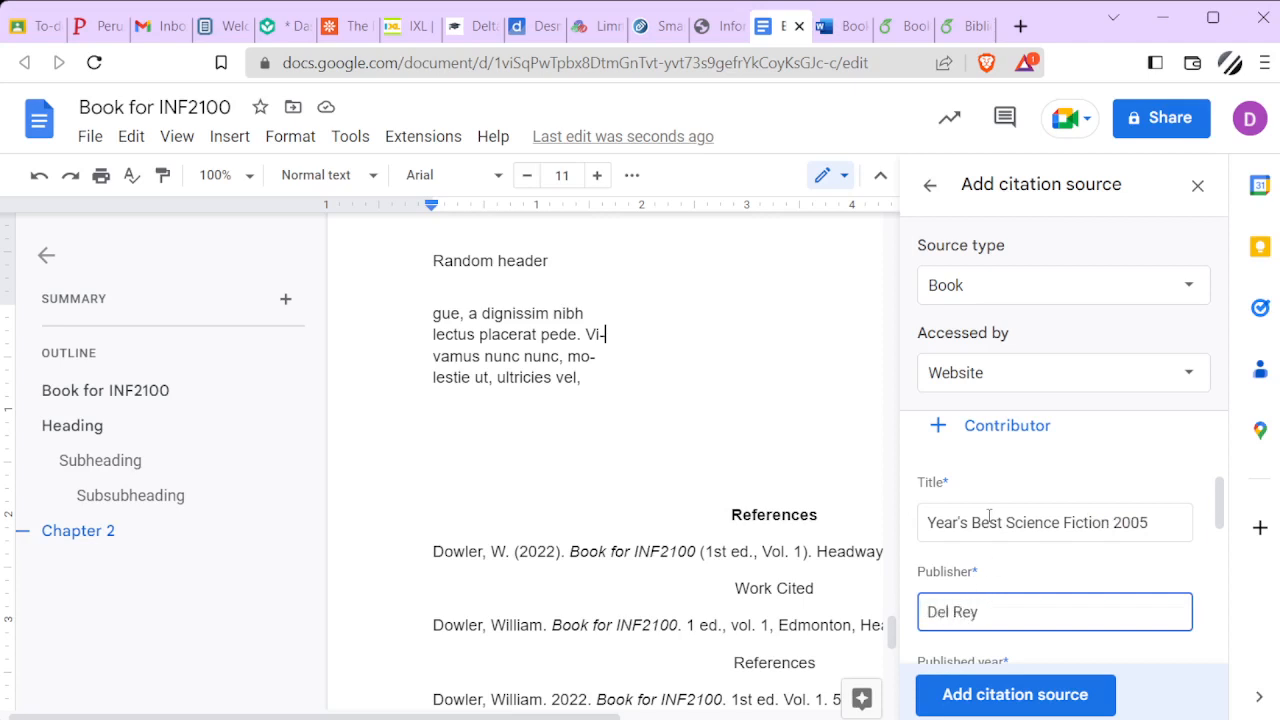
{"action": "scroll", "coordinate": [988, 516], "scroll_direction": "down", "scroll_amount": 1}
{"action": "left_click", "coordinate": [977, 591]}
{"action": "type", "text": "2006"}
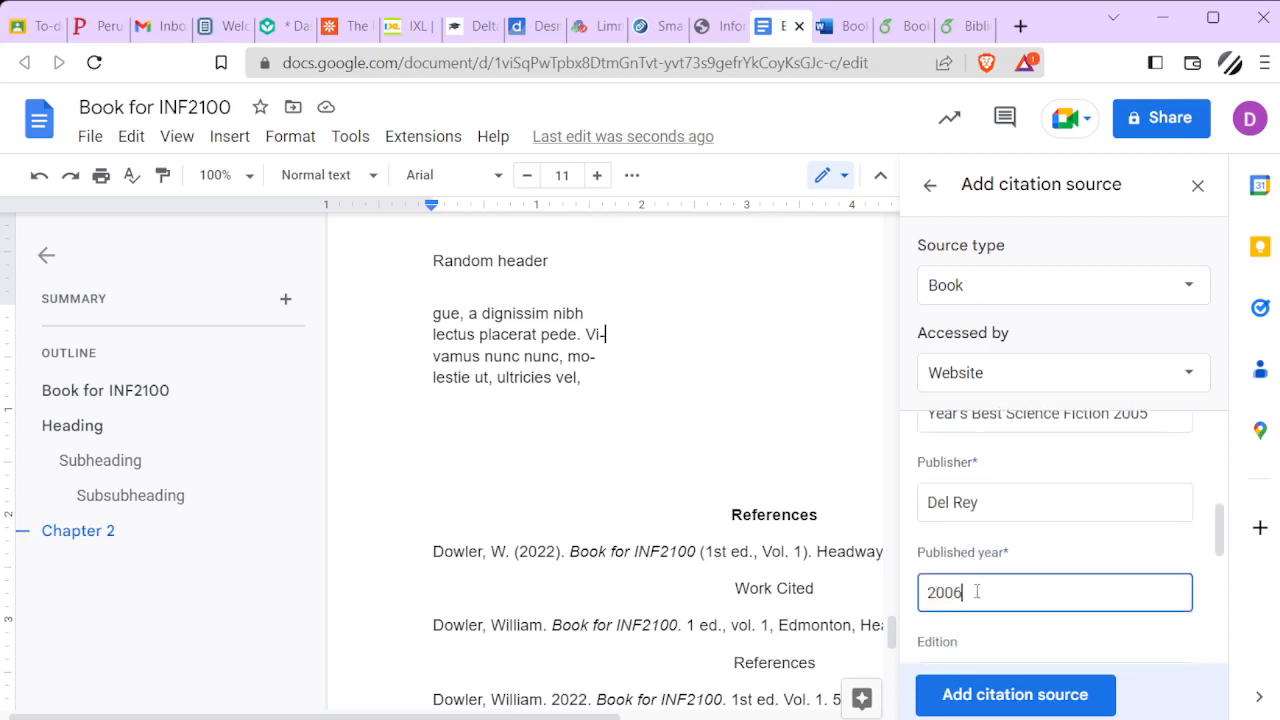
Leave the remaining optional fields empty and add the new book to the document's citation sources
{"action": "scroll", "coordinate": [1040, 543], "scroll_direction": "down", "scroll_amount": 1}
{"action": "scroll", "coordinate": [1040, 543], "scroll_direction": "down", "scroll_amount": 5}
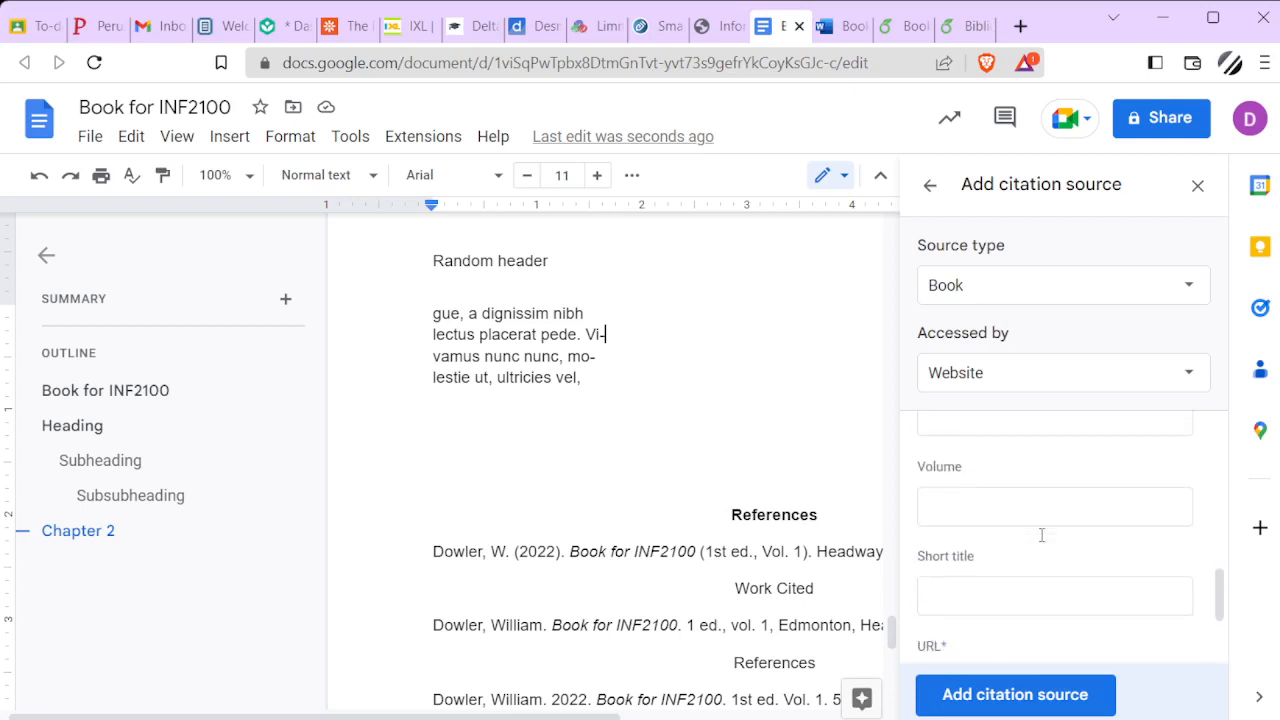
{"action": "left_click", "coordinate": [1037, 705]}
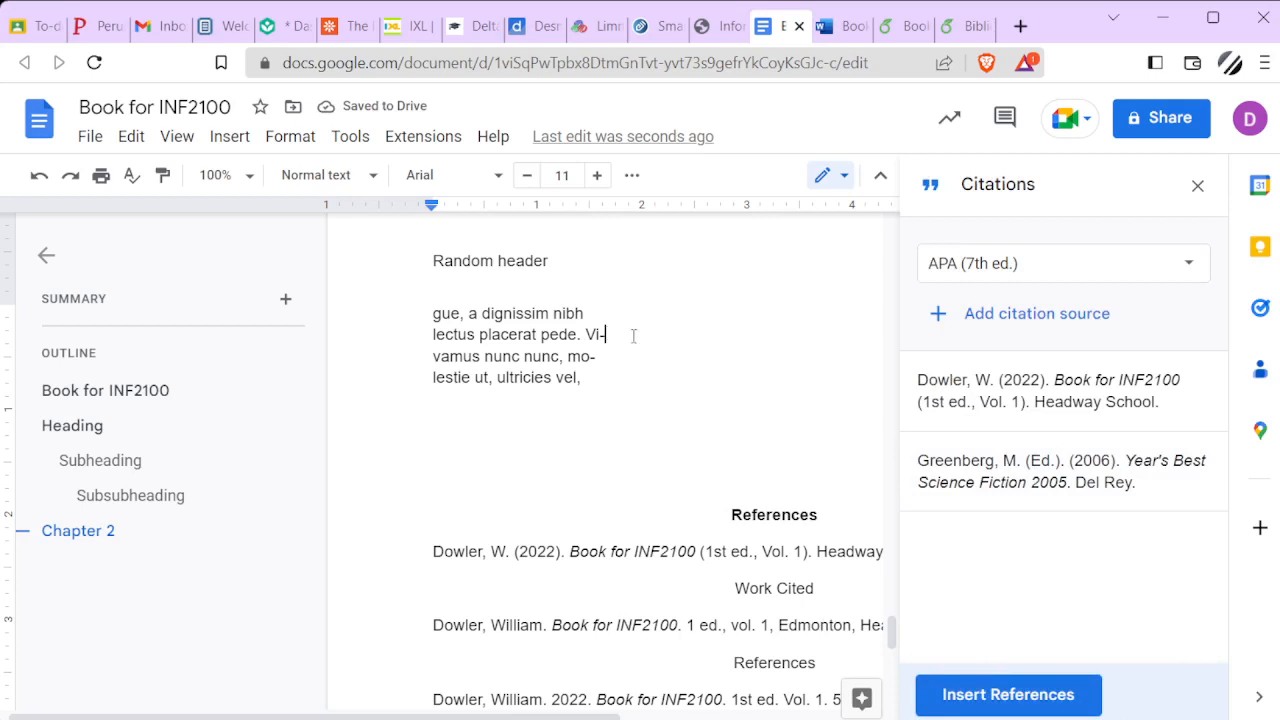
Insert an in-text citation of Year's Best Science Fiction 2005 after "Vi-", with page number 17
{"action": "left_click", "coordinate": [1153, 474]}
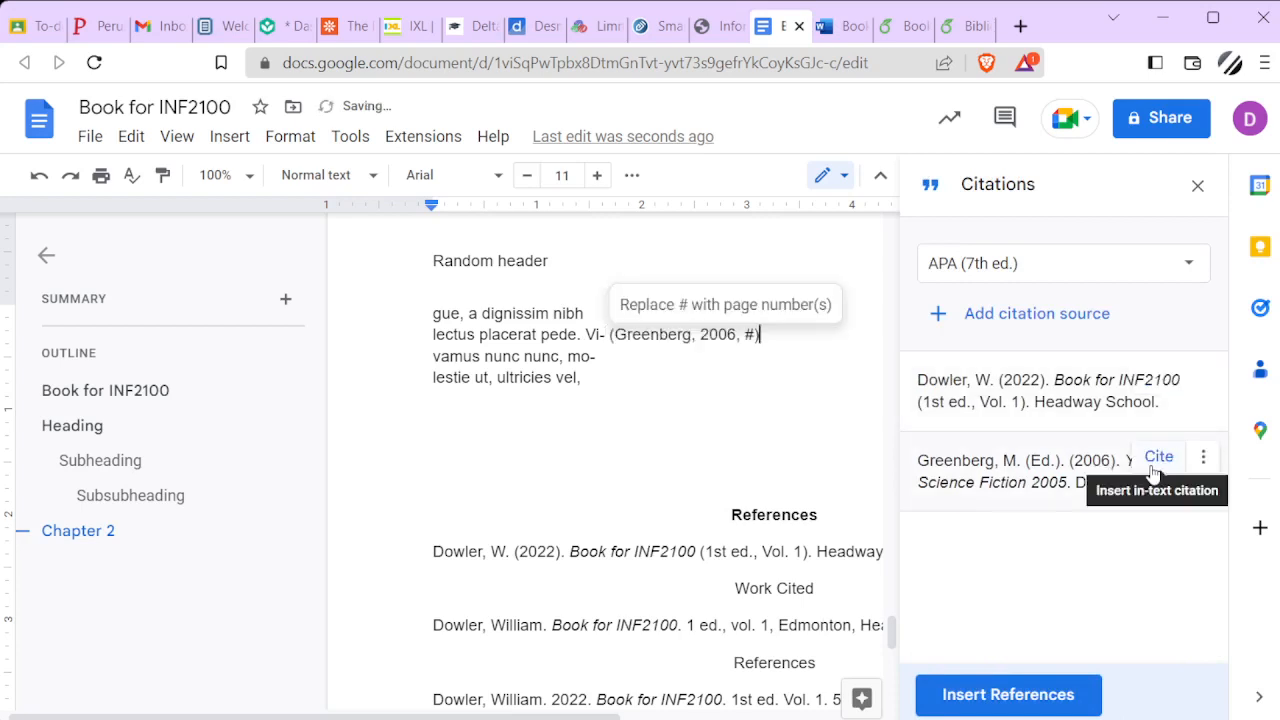
{"action": "left_click", "coordinate": [740, 447]}
{"action": "scroll", "coordinate": [733, 442], "scroll_direction": "down", "scroll_amount": 2}
{"action": "scroll", "coordinate": [733, 442], "scroll_direction": "down", "scroll_amount": 1}
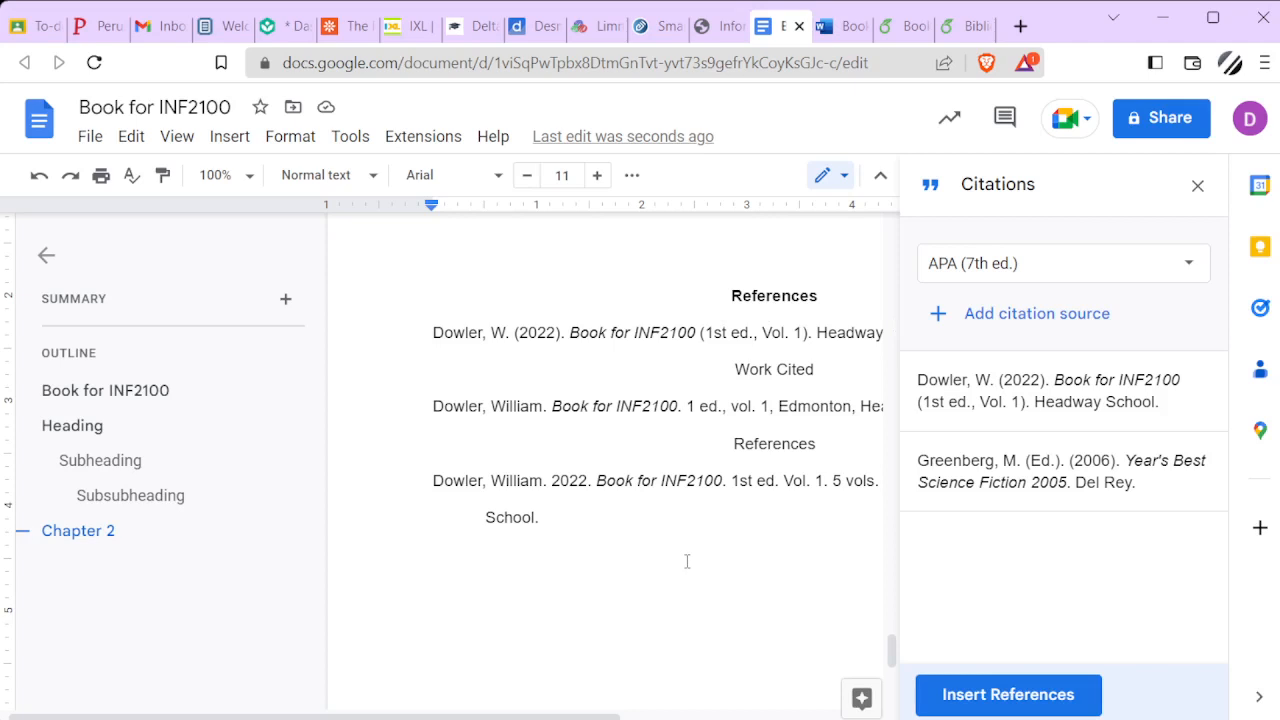
{"action": "scroll", "coordinate": [684, 560], "scroll_direction": "up", "scroll_amount": 1}
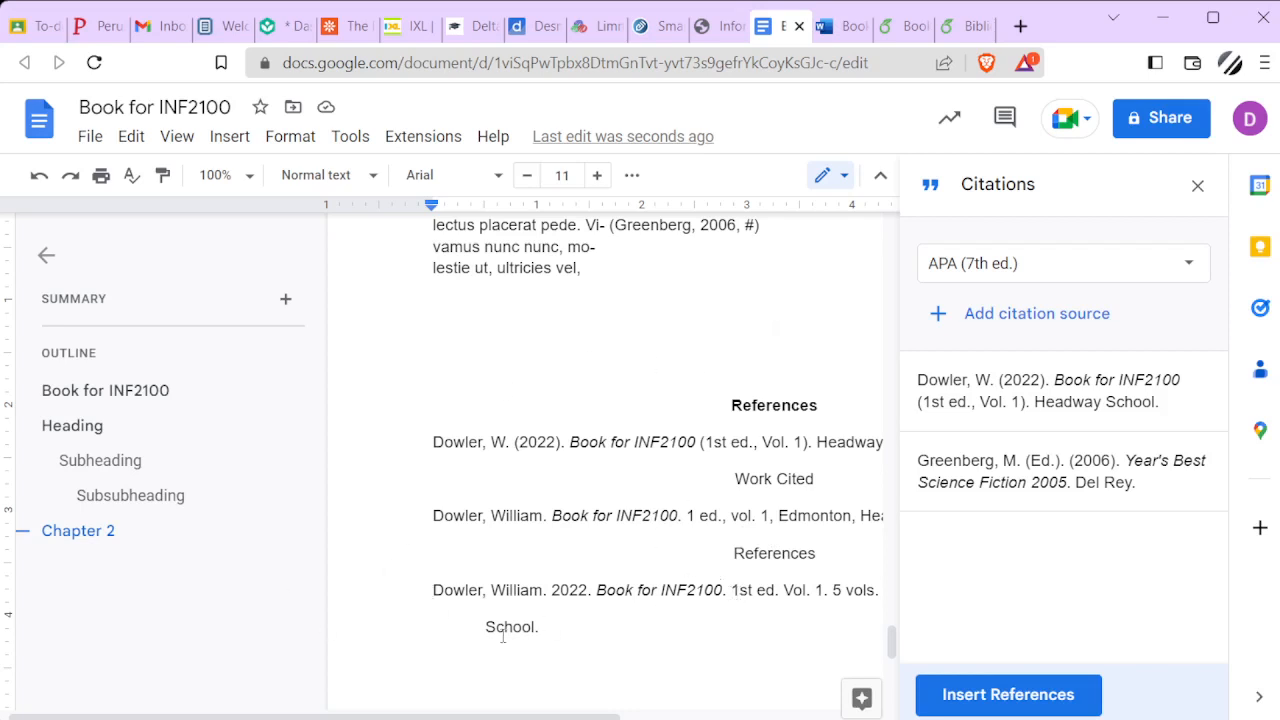
{"action": "scroll", "coordinate": [634, 458], "scroll_direction": "up", "scroll_amount": 1}
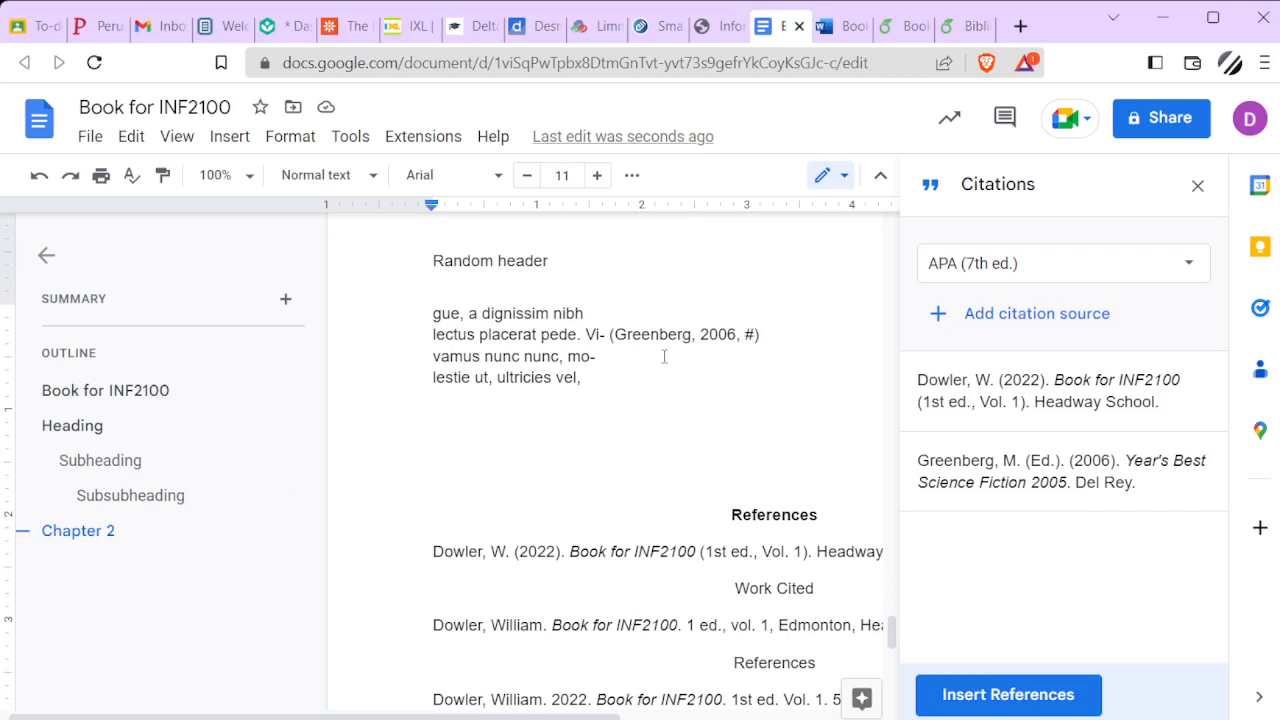
{"action": "scroll", "coordinate": [662, 355], "scroll_direction": "up", "scroll_amount": 1}
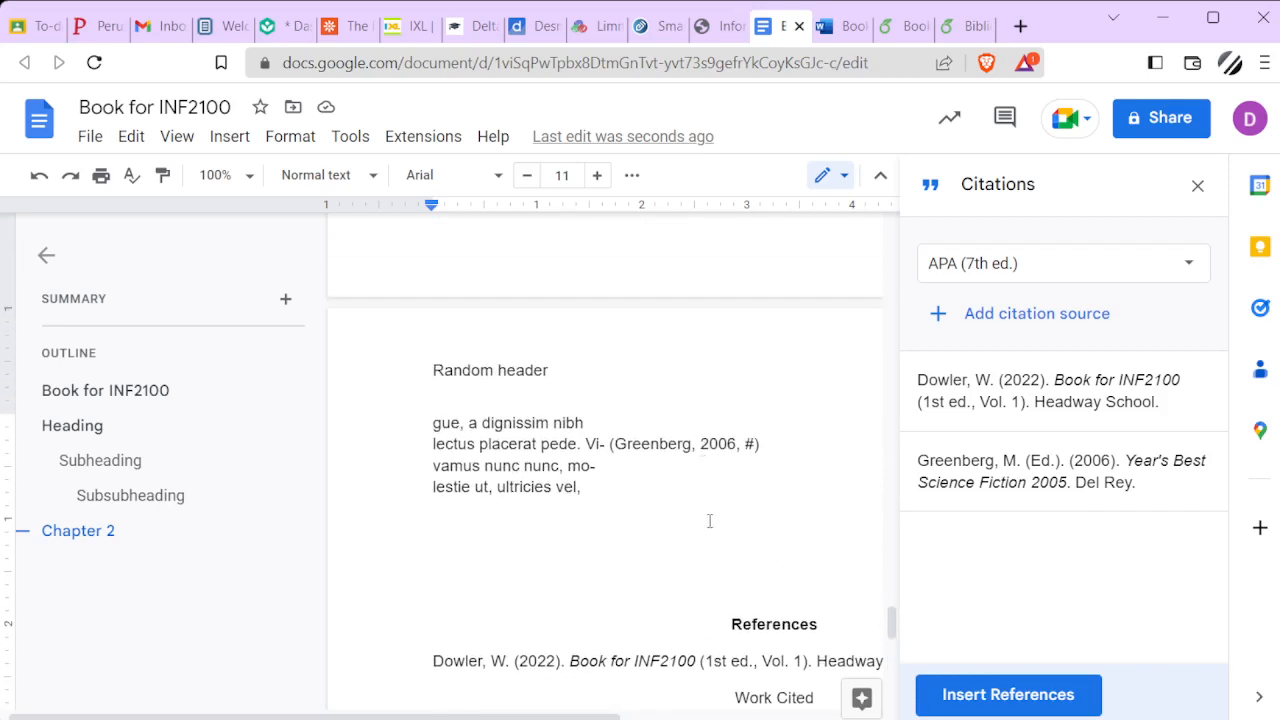
{"action": "left_click", "coordinate": [755, 443]}
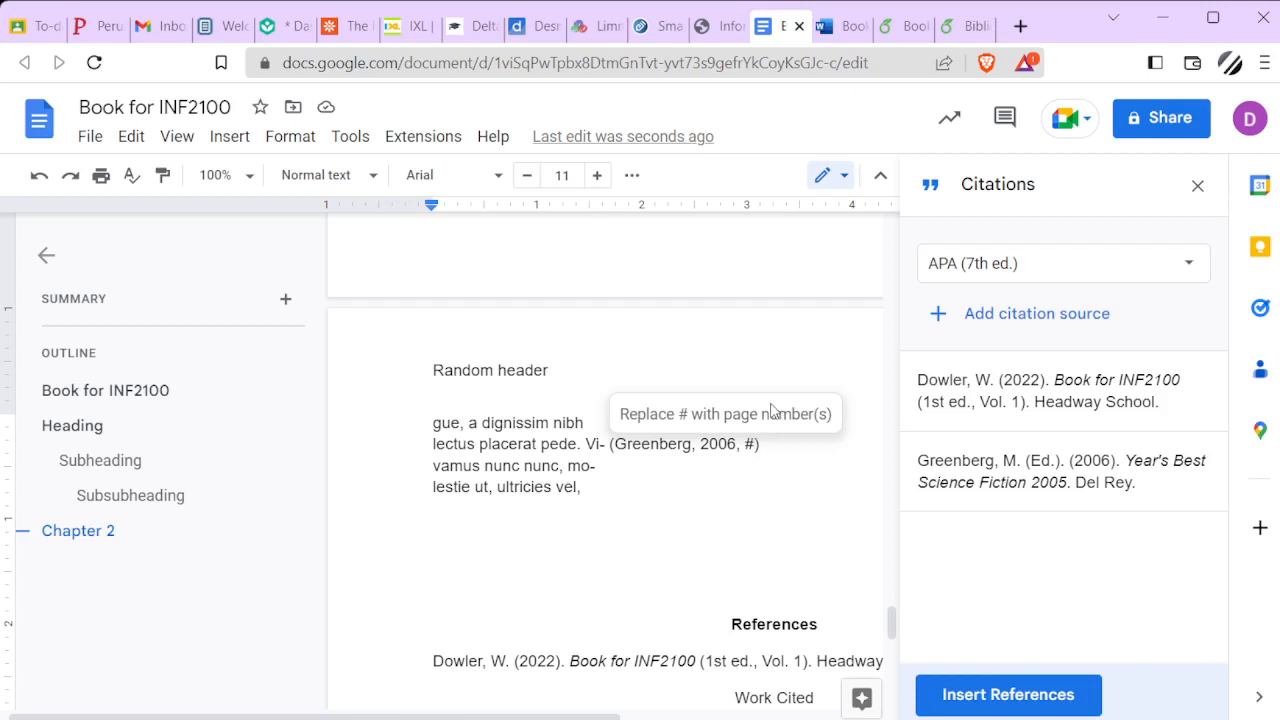
{"action": "key", "text": "BackSpace"}
{"action": "type", "text": "17"}
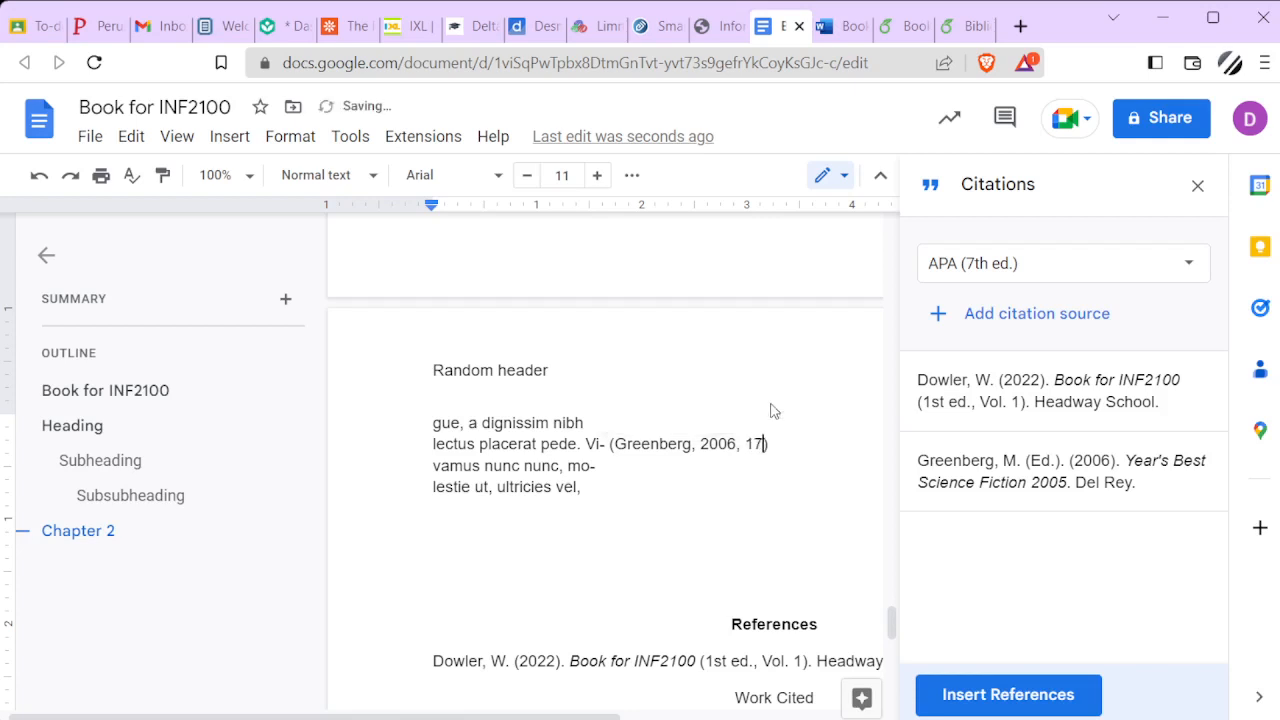
Switch to the Book for INF2100 document in Word online, place the cursor after Chapter 2's last line, and examine the available reference tools
{"action": "scroll", "coordinate": [708, 384], "scroll_direction": "down", "scroll_amount": 3}
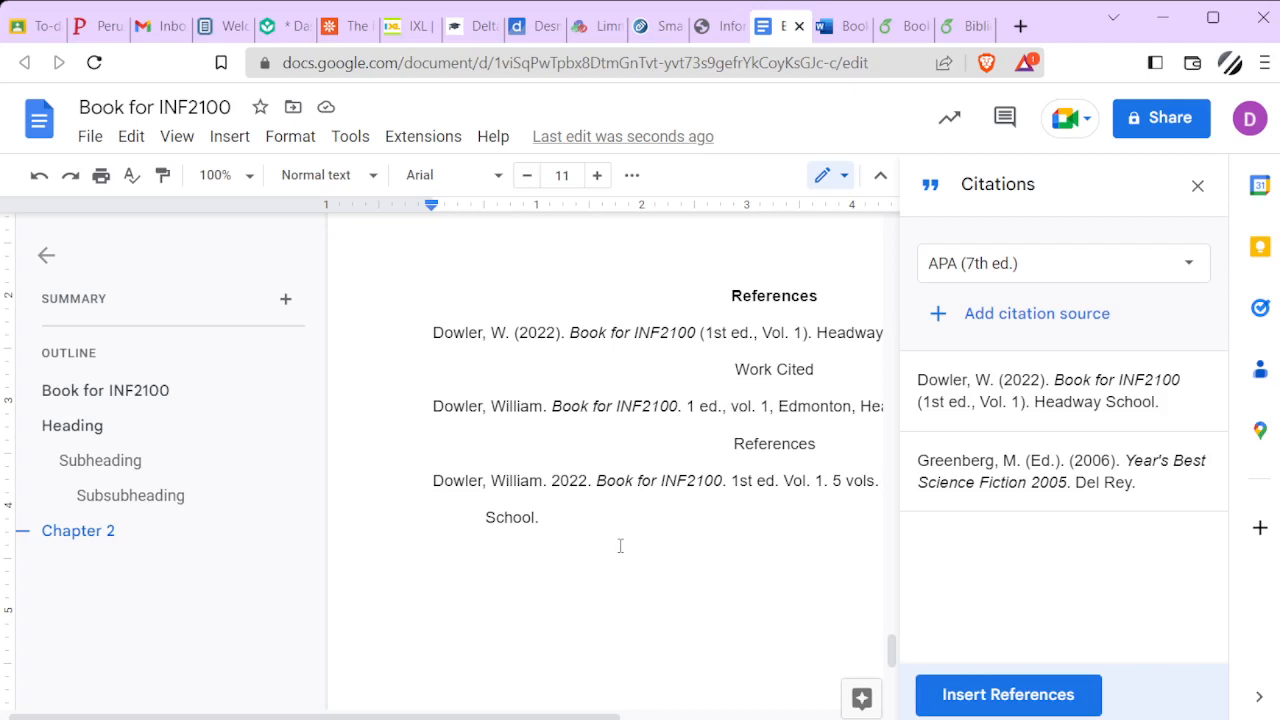
{"action": "left_click", "coordinate": [825, 37]}
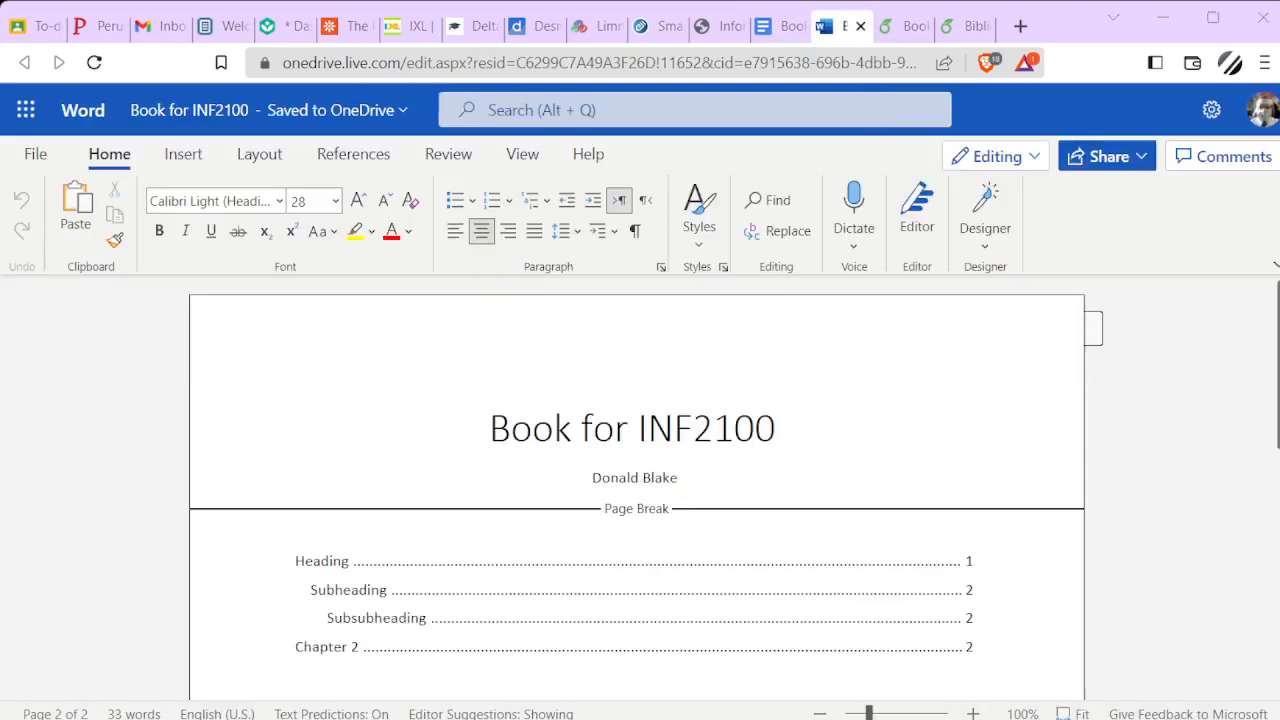
{"action": "scroll", "coordinate": [629, 514], "scroll_direction": "down", "scroll_amount": 15}
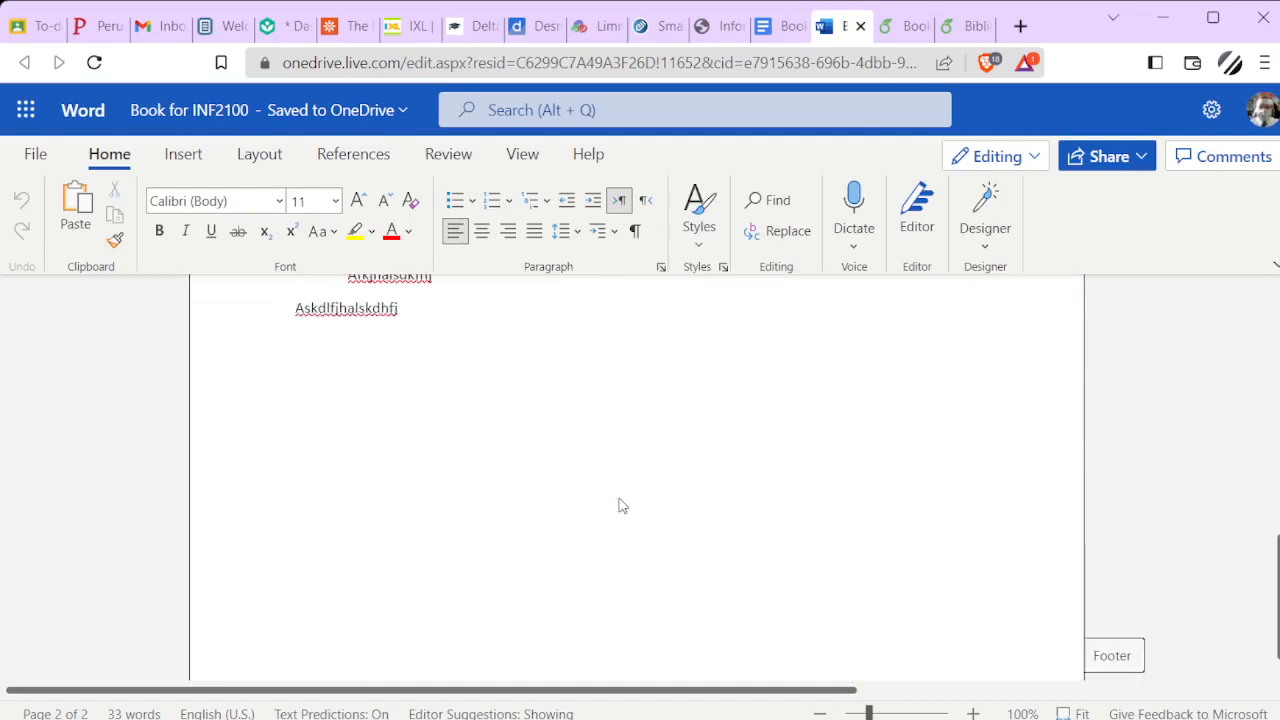
{"action": "scroll", "coordinate": [593, 490], "scroll_direction": "up", "scroll_amount": 2}
{"action": "left_click", "coordinate": [423, 490]}
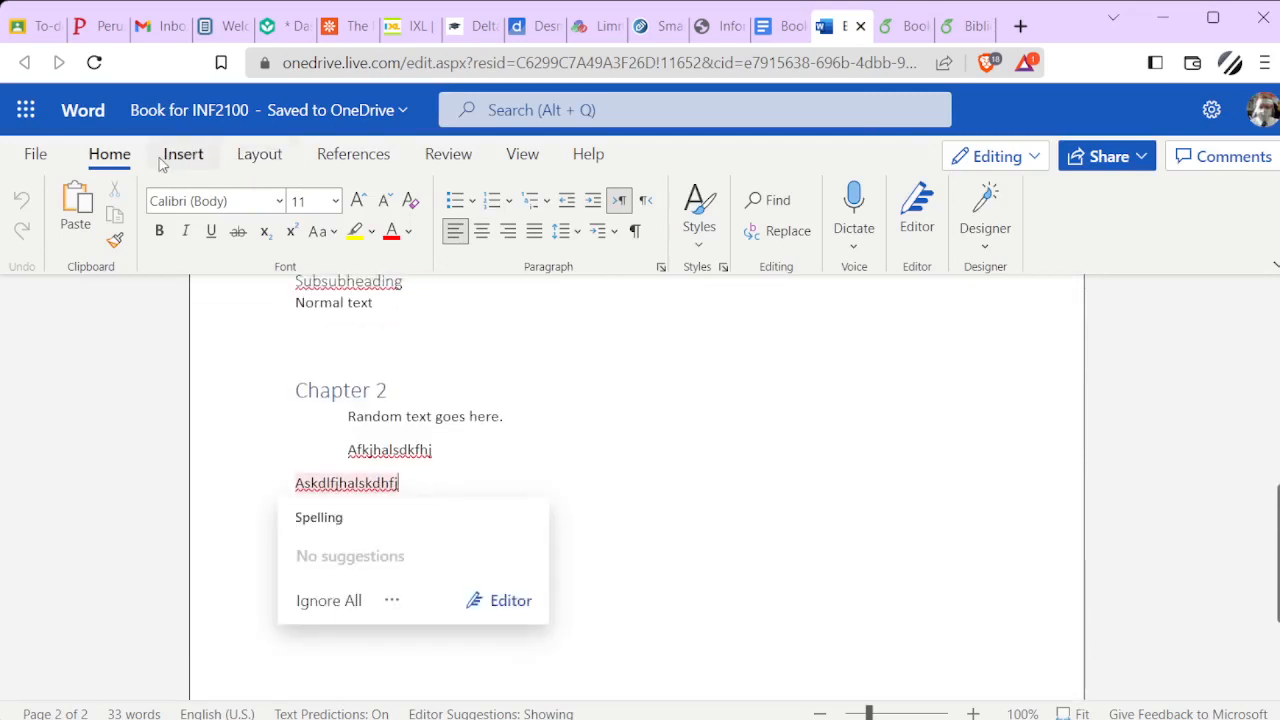
{"action": "left_click", "coordinate": [331, 164]}
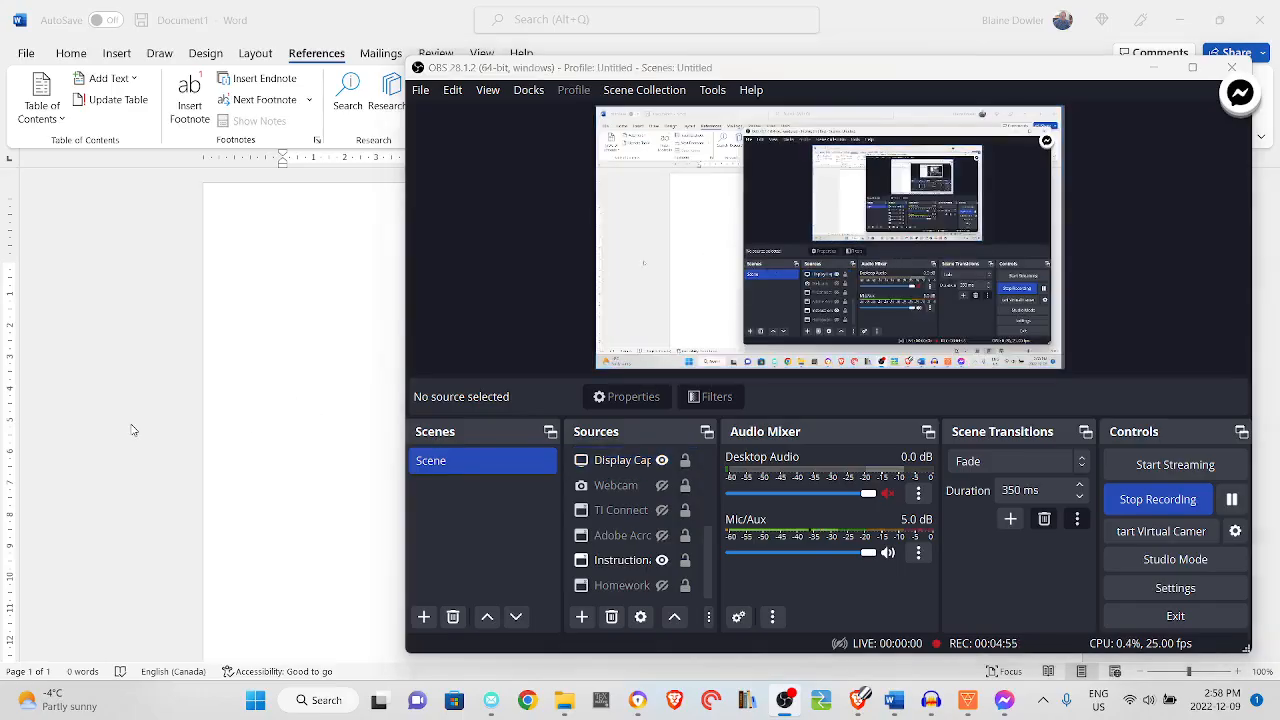
Switch to the blank Document1 in desktop Word and set its bibliography style to Chicago, Sixteenth Edition
{"action": "left_click", "coordinate": [363, 260]}
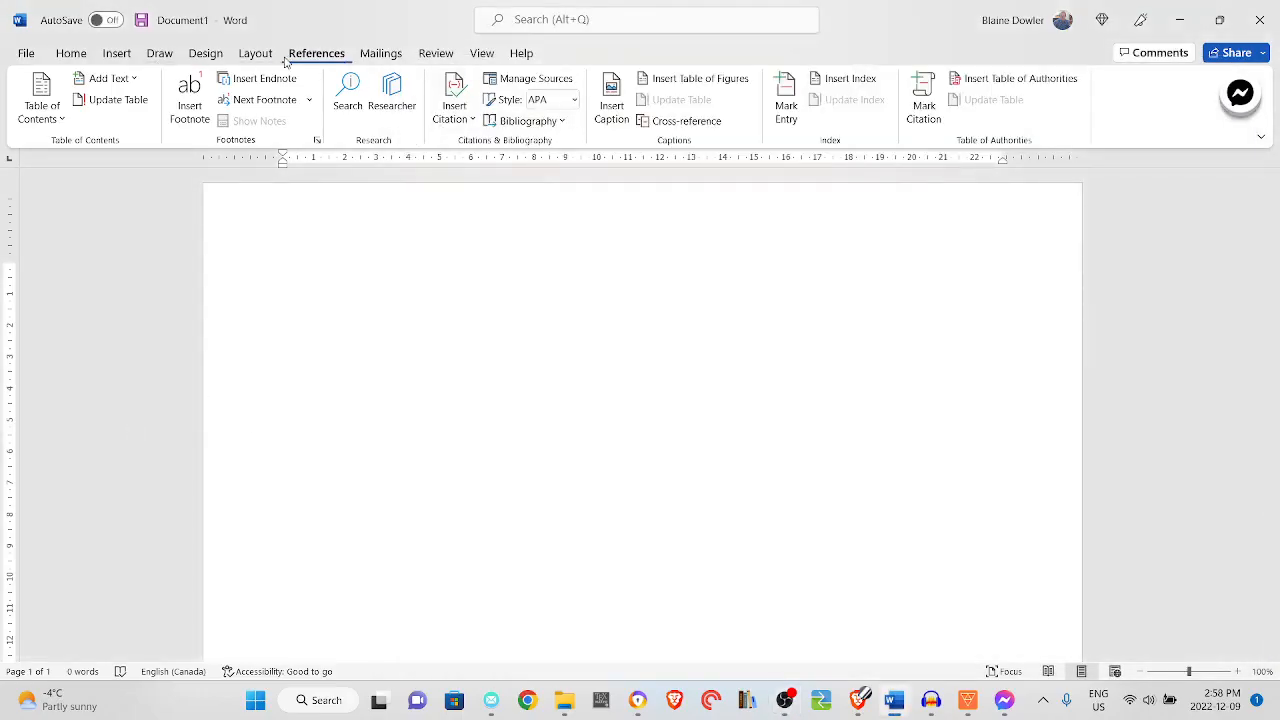
{"action": "left_click", "coordinate": [575, 101]}
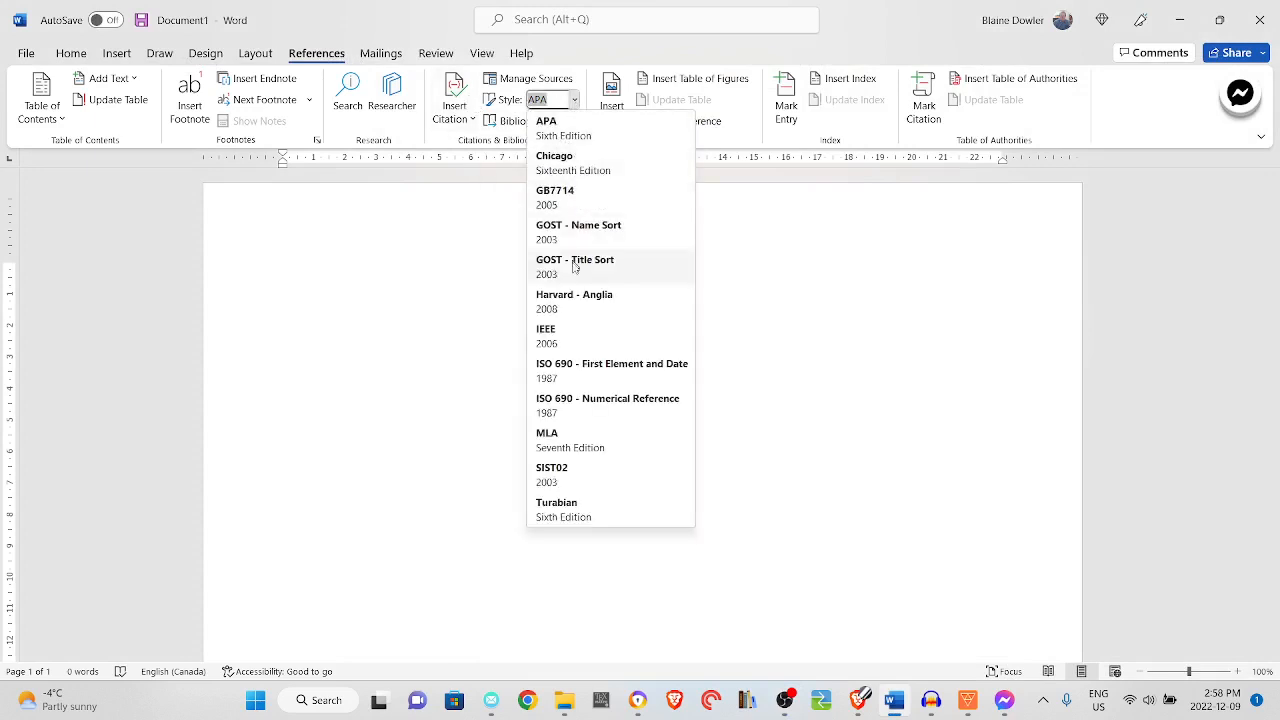
{"action": "left_click", "coordinate": [587, 166]}
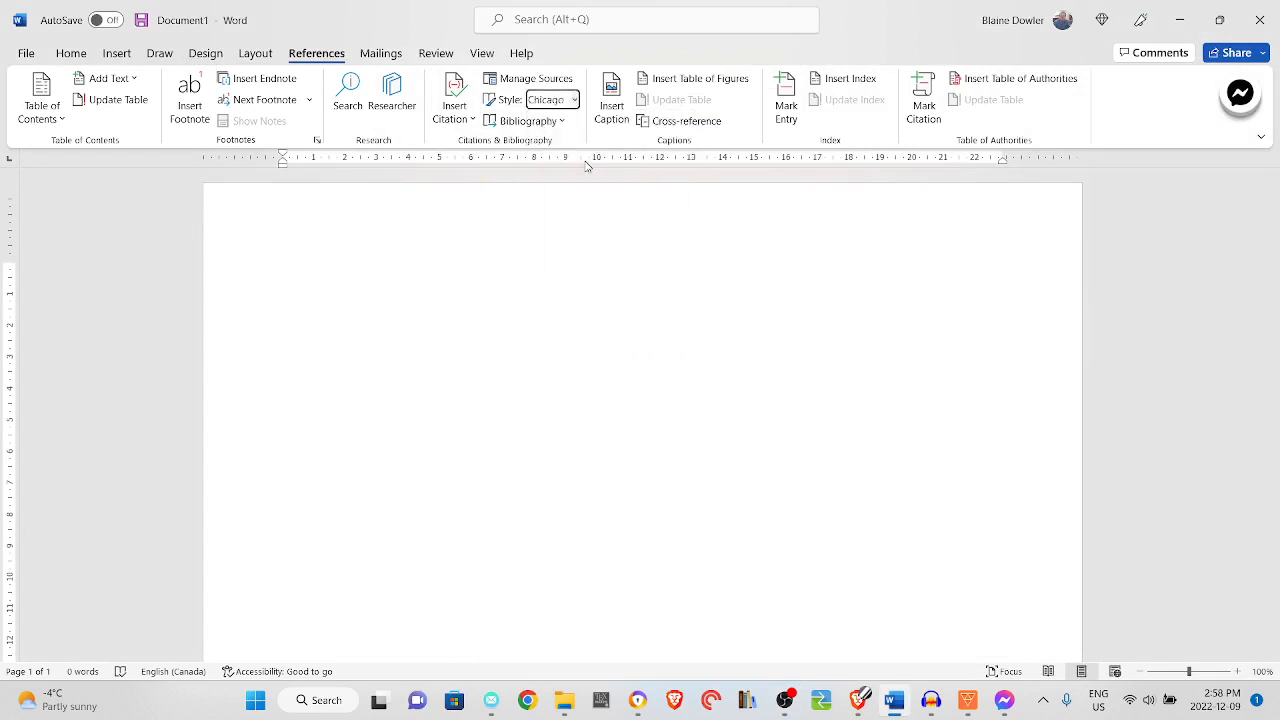
{"action": "scroll", "coordinate": [578, 371], "scroll_direction": "down", "scroll_amount": 4}
{"action": "scroll", "coordinate": [578, 371], "scroll_direction": "up", "scroll_amount": 5}
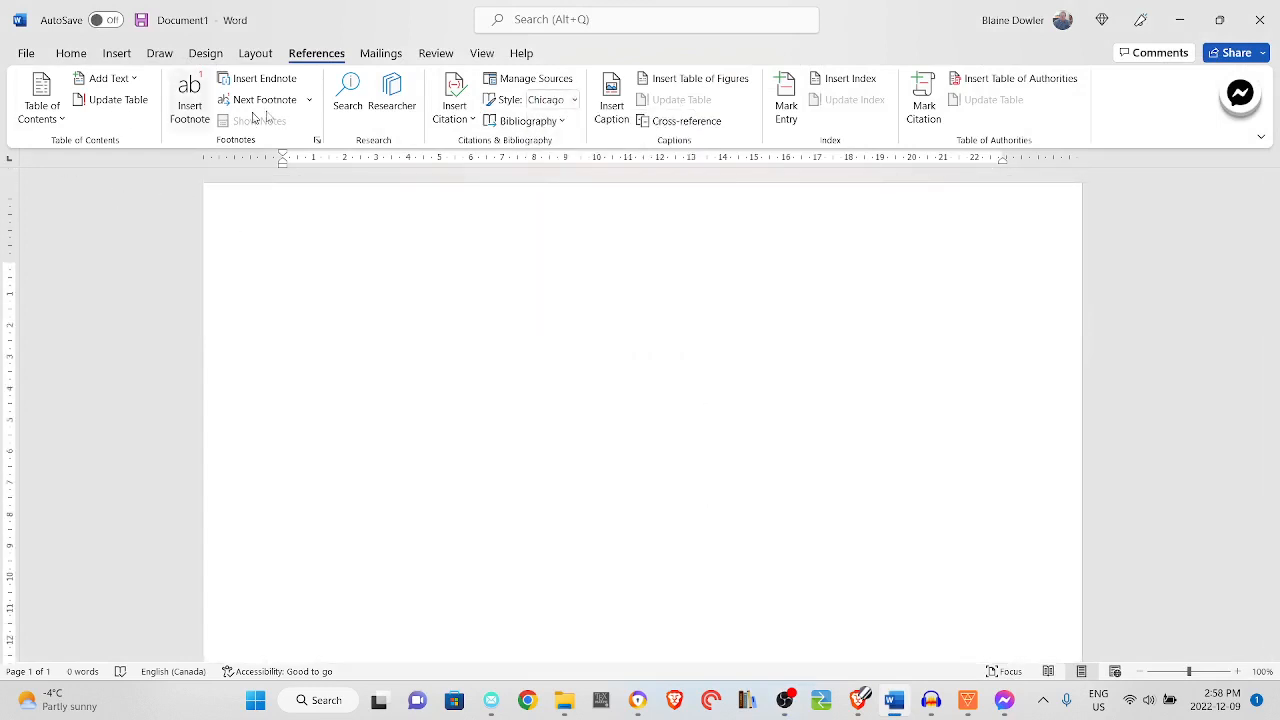
Start a new book source for an in-text citation and enter the author's full name
{"action": "left_click", "coordinate": [470, 120]}
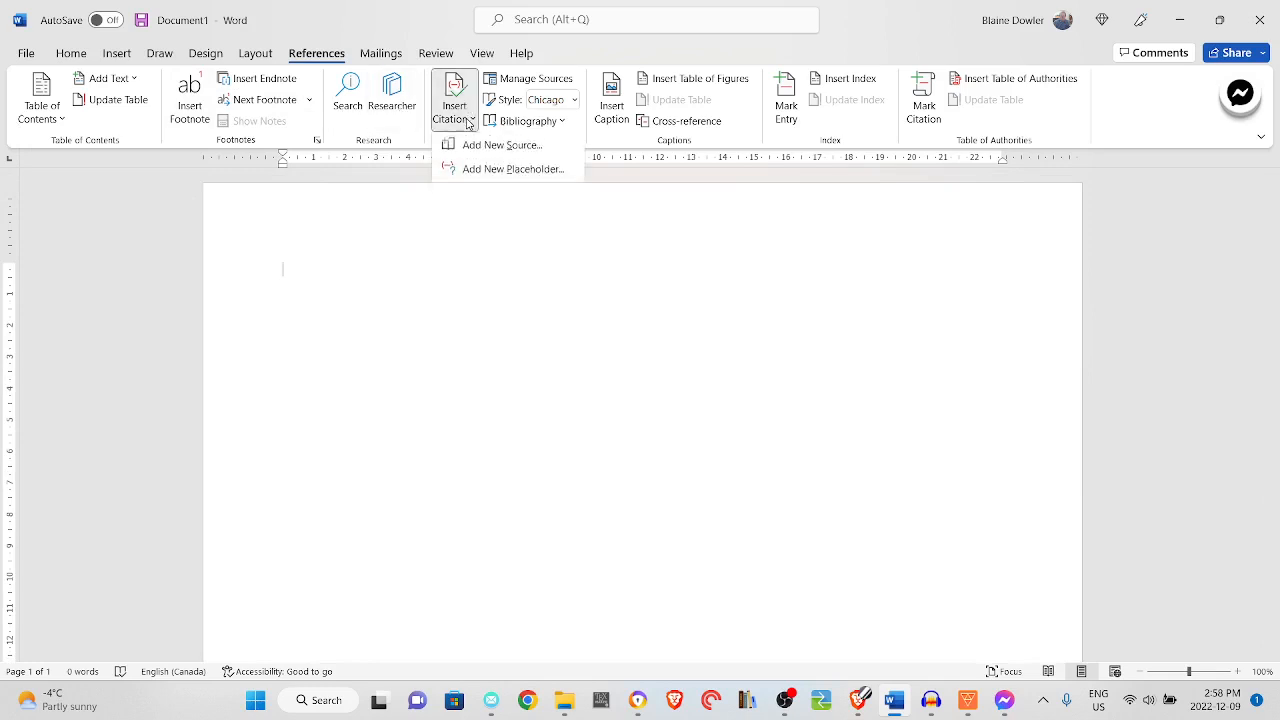
{"action": "left_click", "coordinate": [477, 143]}
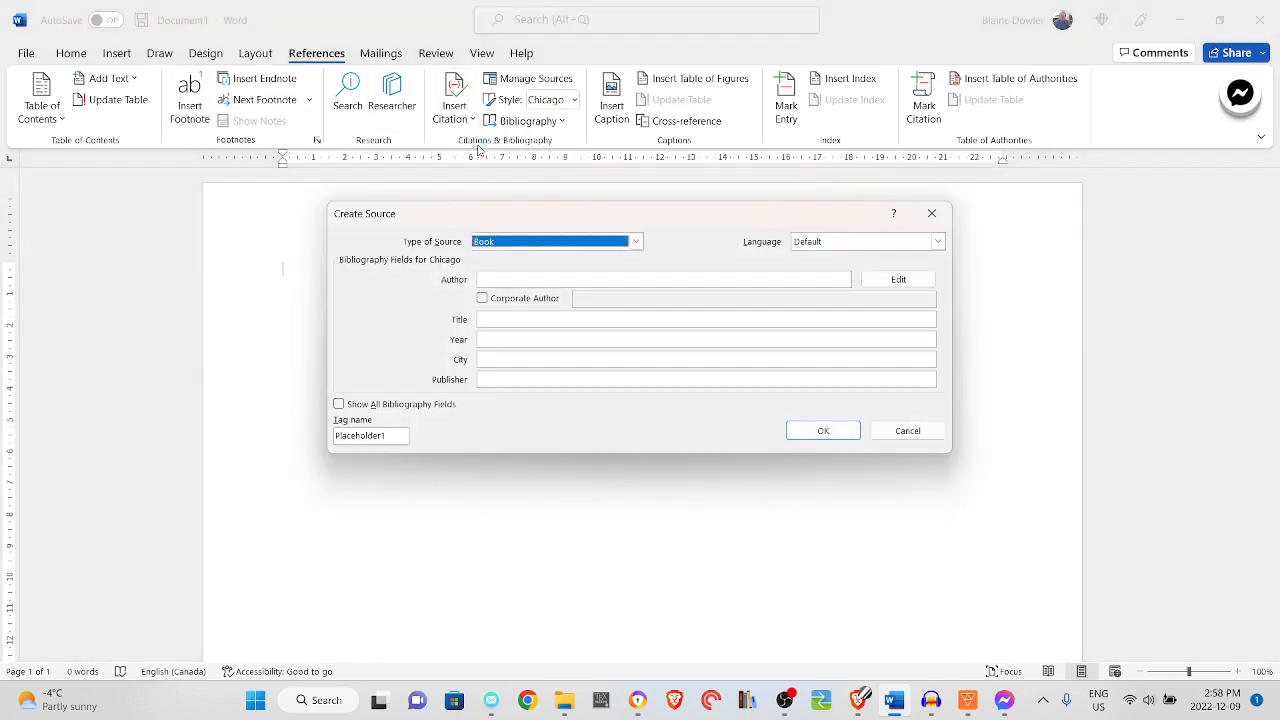
{"action": "left_click", "coordinate": [513, 277]}
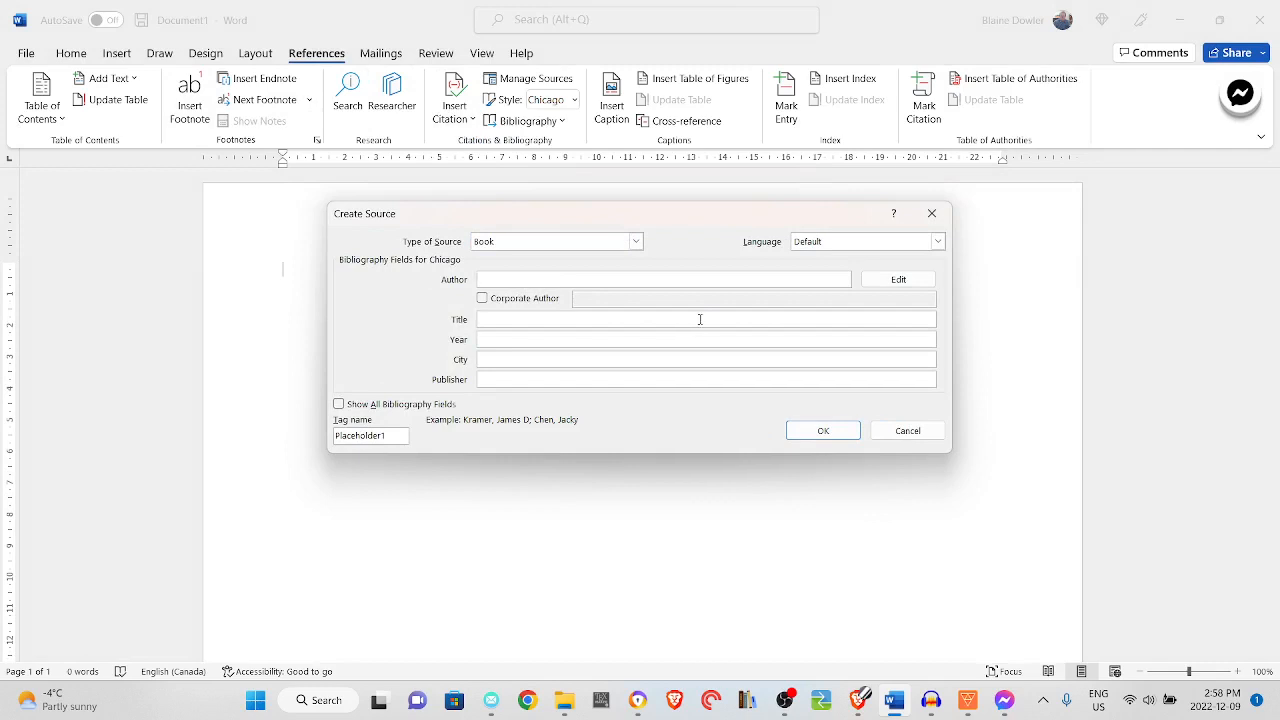
{"action": "type", "text": "Jon"}
{"action": "key", "text": "Tab"}
{"action": "key", "text": "Tab"}
{"action": "key", "text": "Tab"}
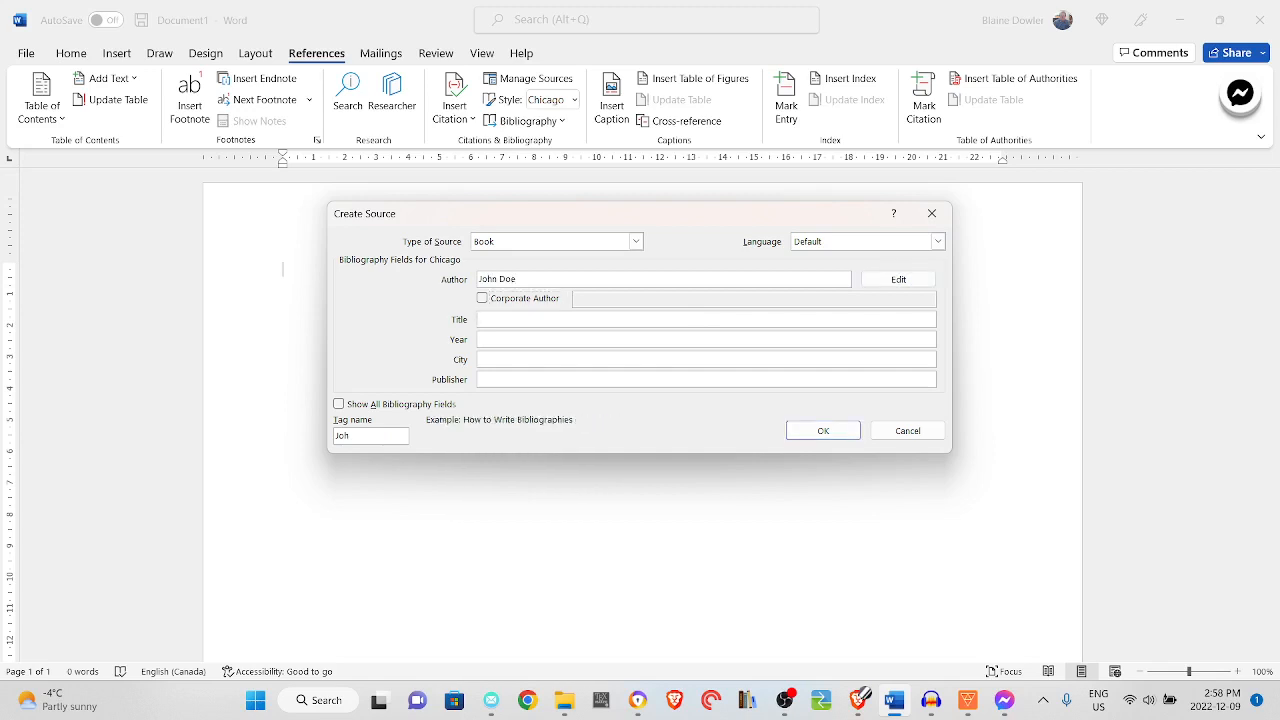
Complete the source with title Random Book, year 2017, city Tuskeegee and publisher Del Rey, show all bibliography fields, and insert its citation
{"action": "type", "text": "Random Book"}
{"action": "key", "text": "Tab"}
{"action": "type", "text": "2017"}
{"action": "key", "text": "Tab"}
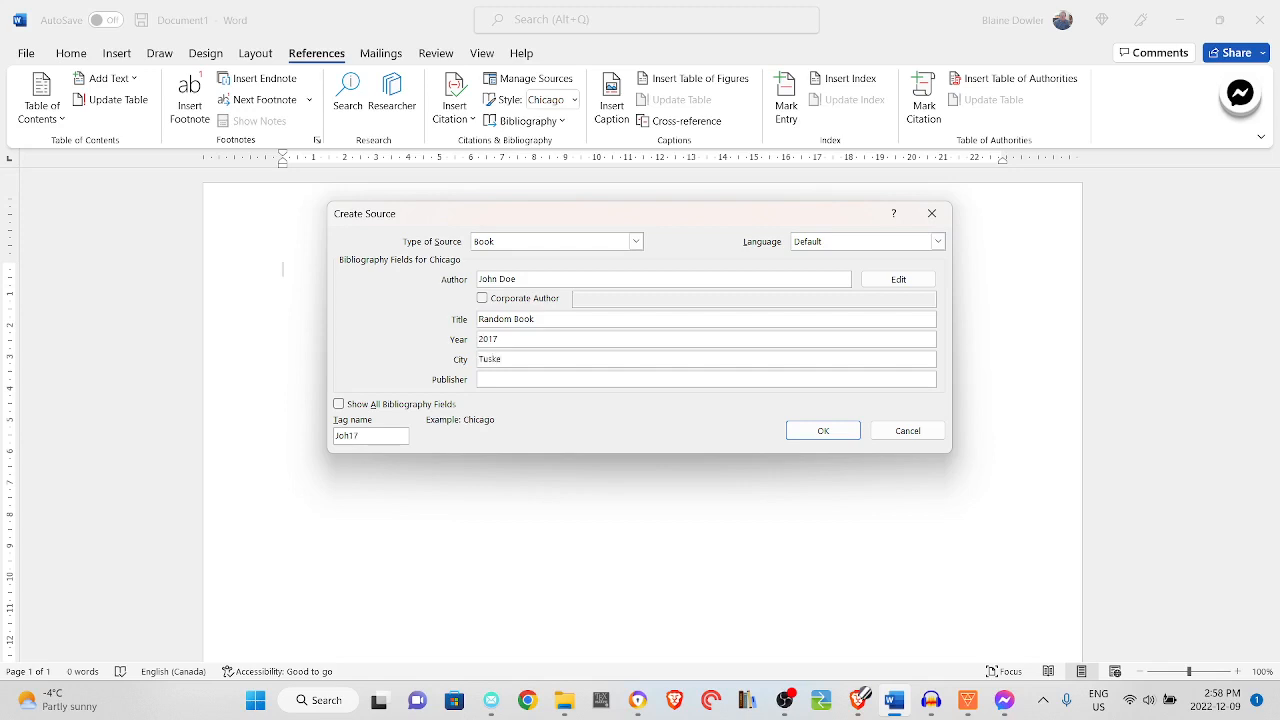
{"action": "key", "text": "Tab"}
{"action": "left_click", "coordinate": [339, 404]}
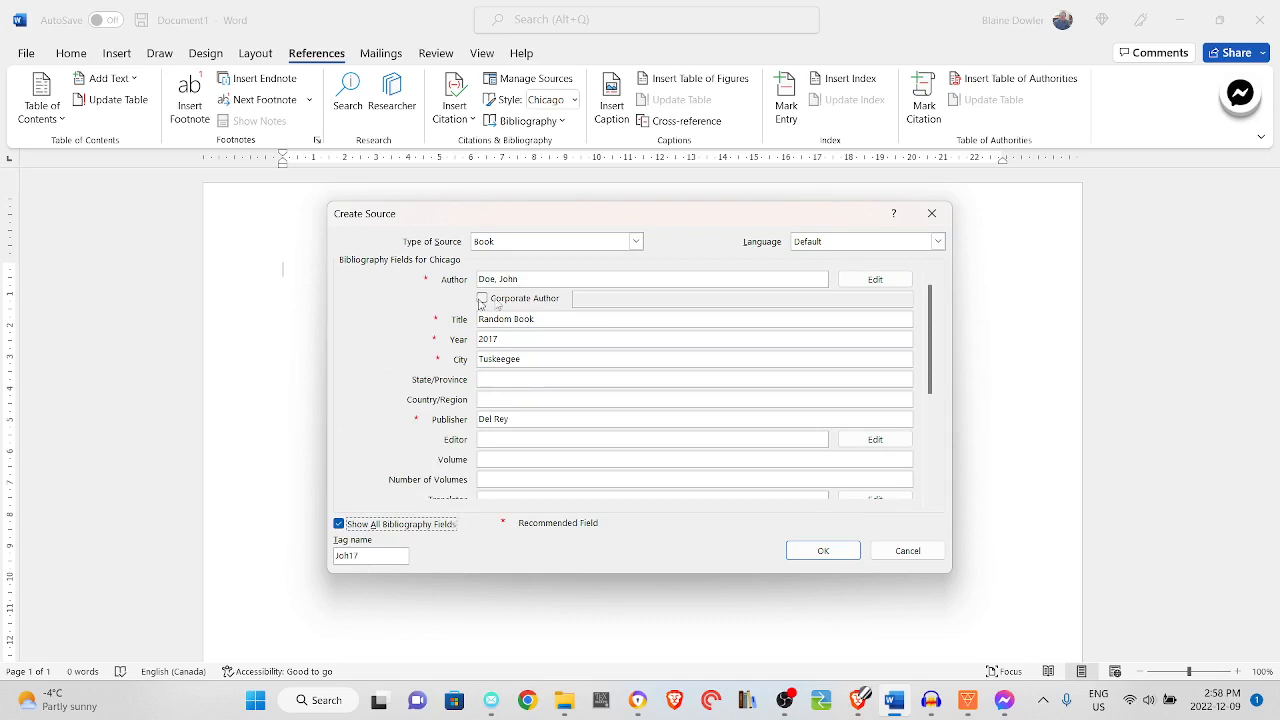
{"action": "left_click", "coordinate": [823, 551]}
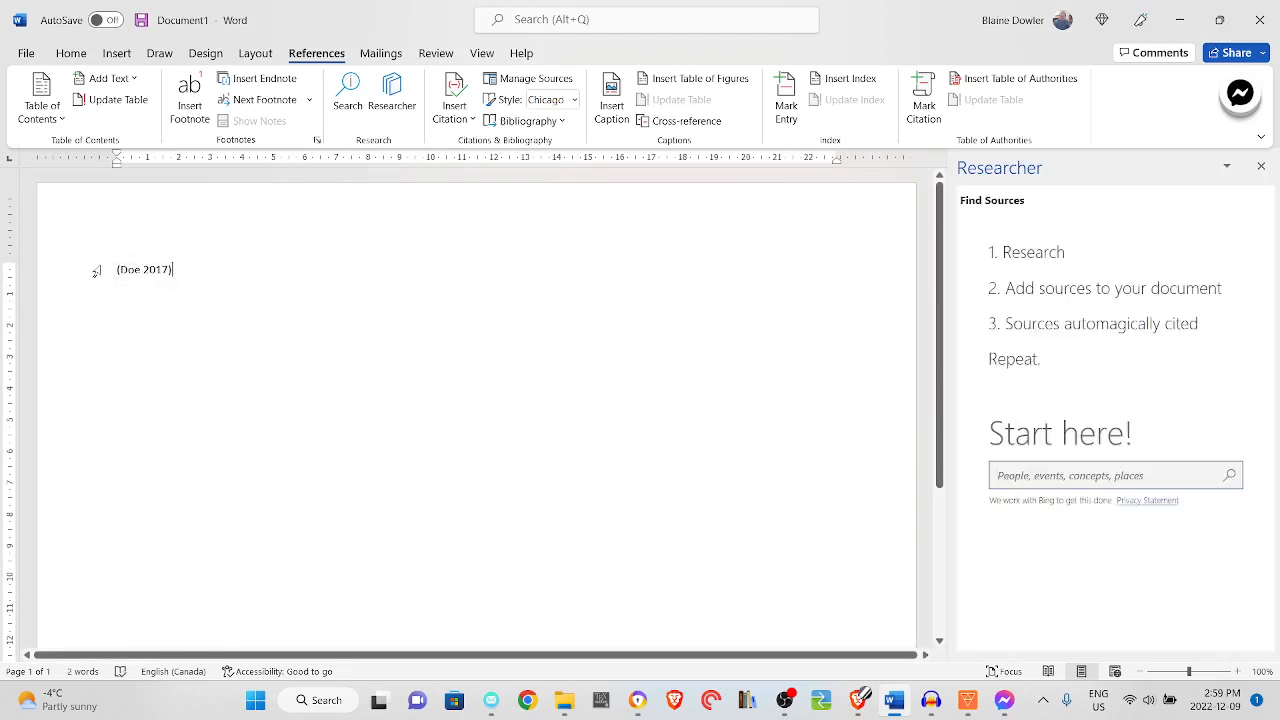
Insert a second in-text citation of the existing source Random Book directly after the first one
{"action": "scroll", "coordinate": [205, 295], "scroll_direction": "down", "scroll_amount": 5}
{"action": "scroll", "coordinate": [214, 309], "scroll_direction": "up", "scroll_amount": 5}
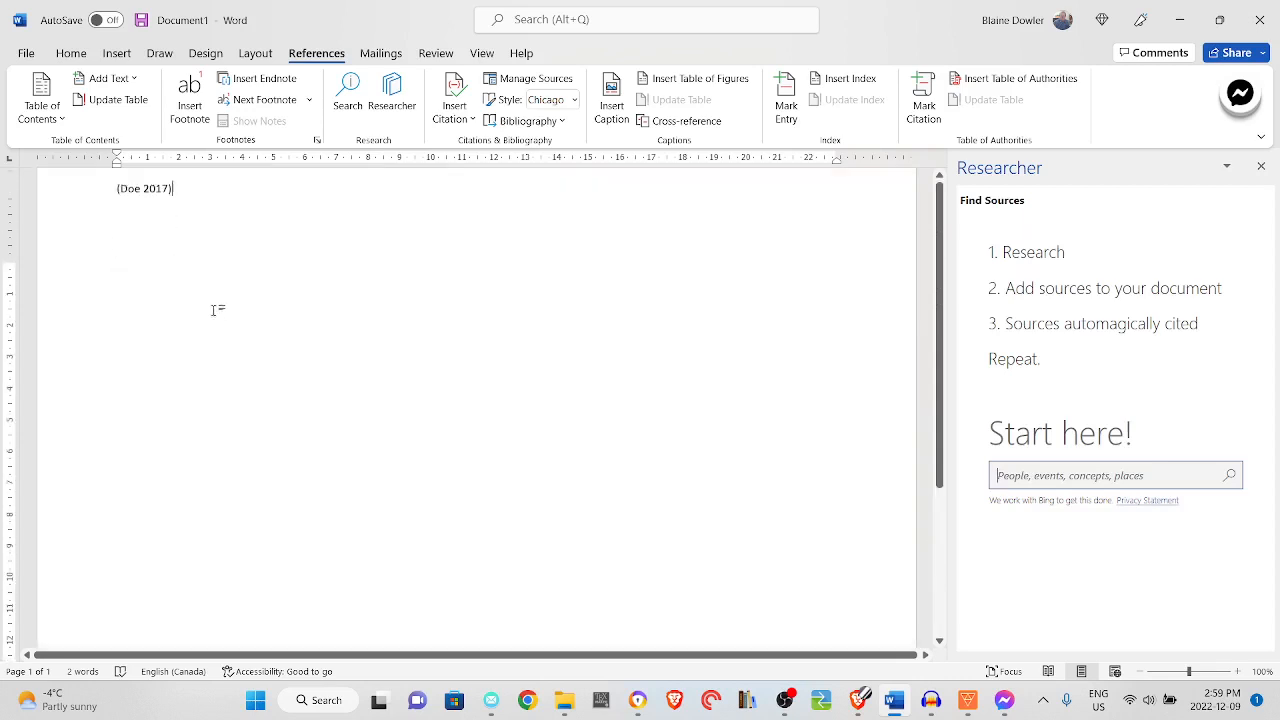
{"action": "left_click", "coordinate": [470, 118]}
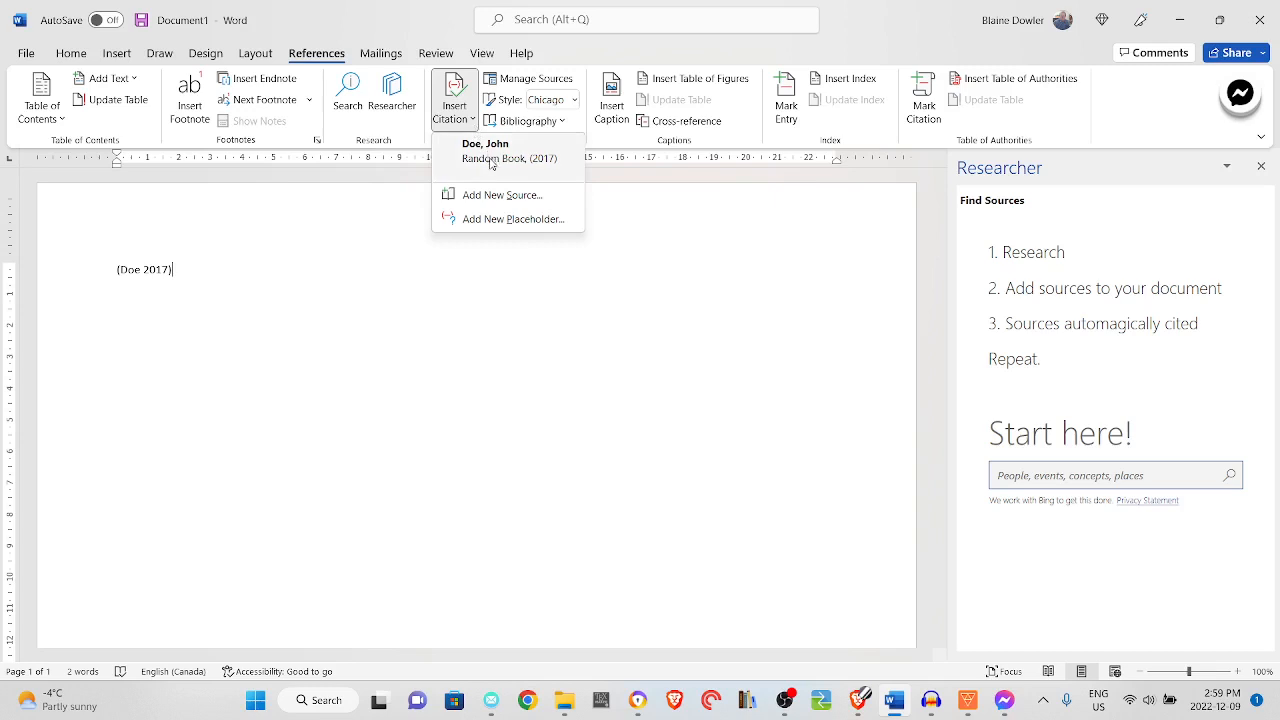
{"action": "left_click", "coordinate": [490, 157]}
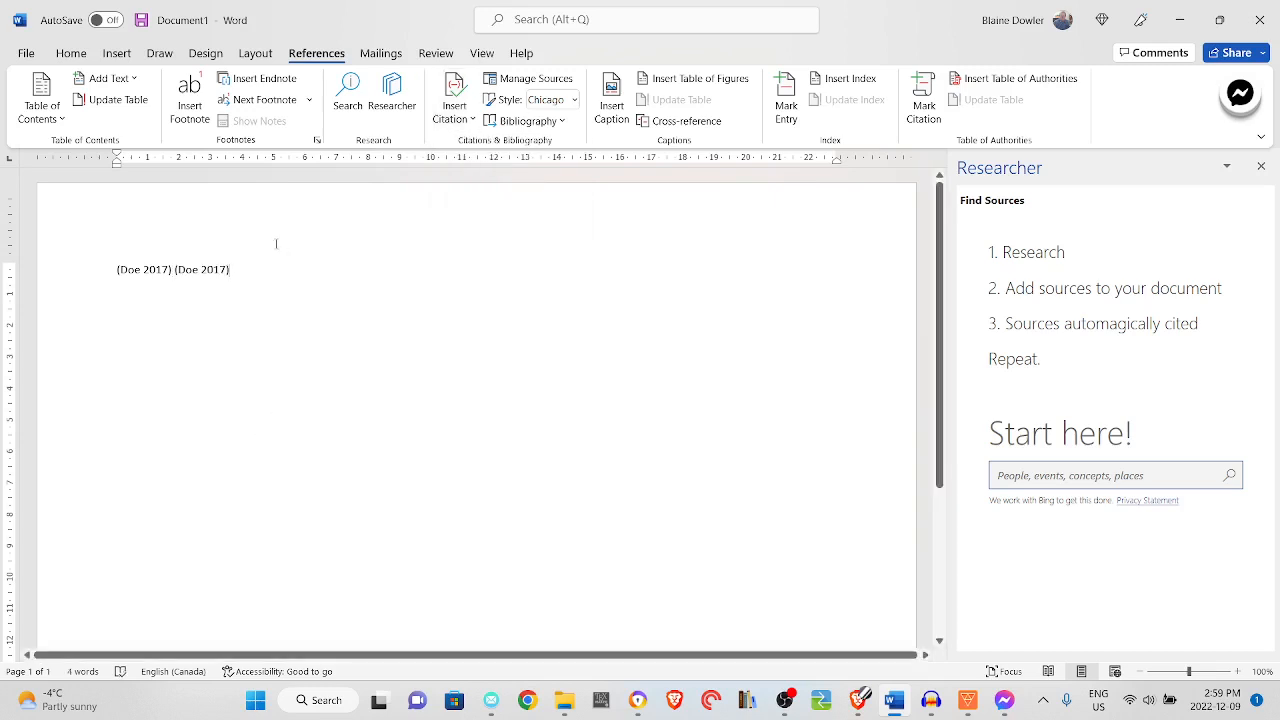
Add blank lines below the citations and insert a Works Cited list from the built-in bibliographies
{"action": "key", "text": "Return"}
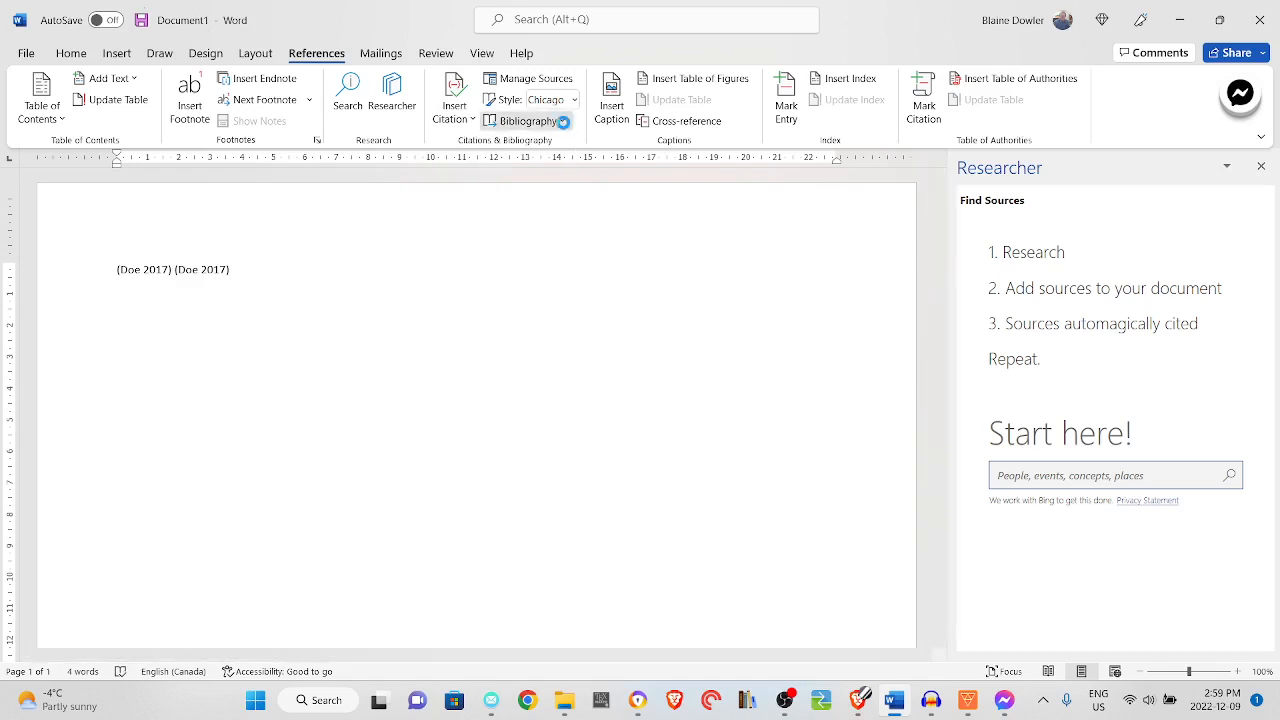
{"action": "left_click", "coordinate": [563, 121]}
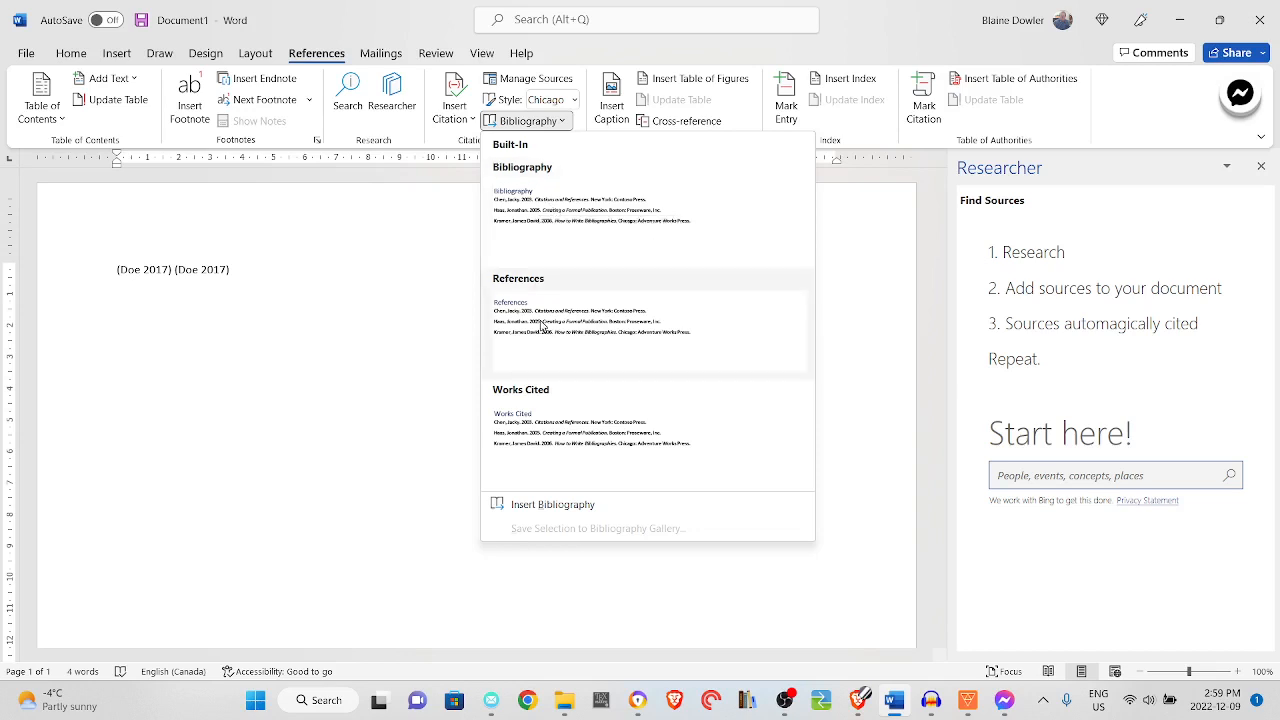
{"action": "left_click", "coordinate": [571, 441]}
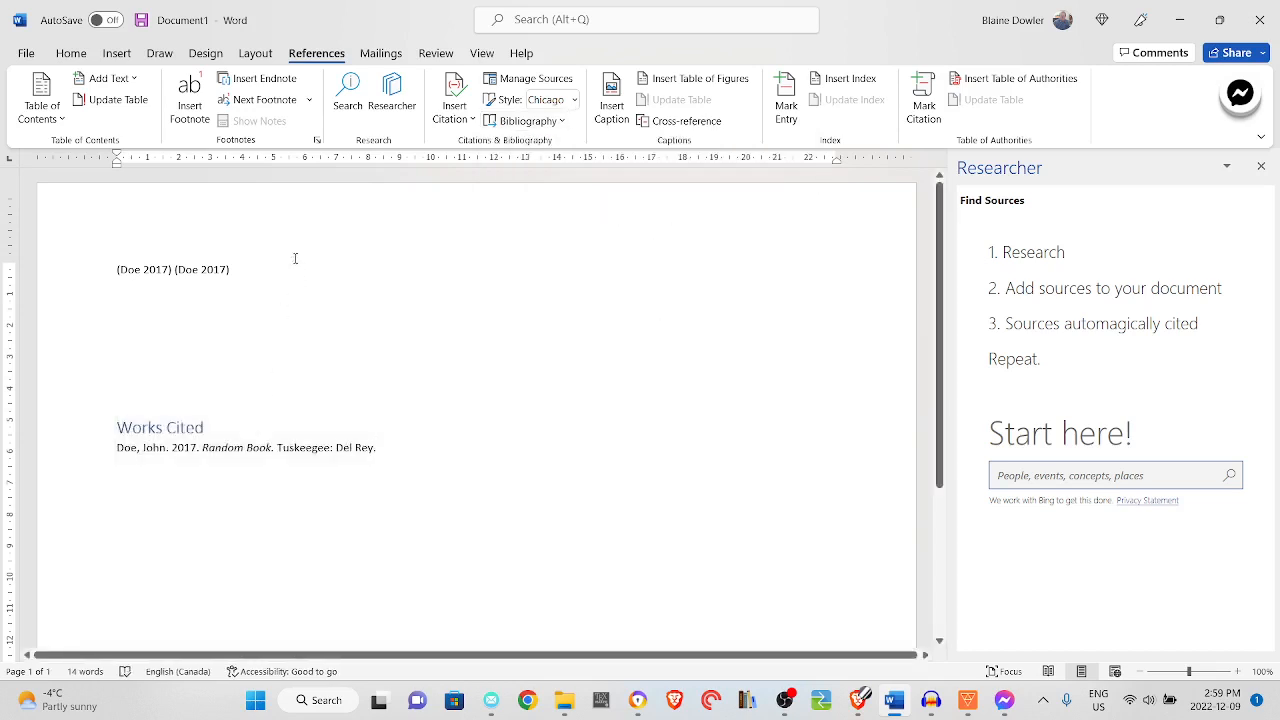
Make room for another citation below the first line and start a new book source with author L. Frank Baum
{"action": "key", "text": "Return"}
{"action": "key", "text": "Return"}
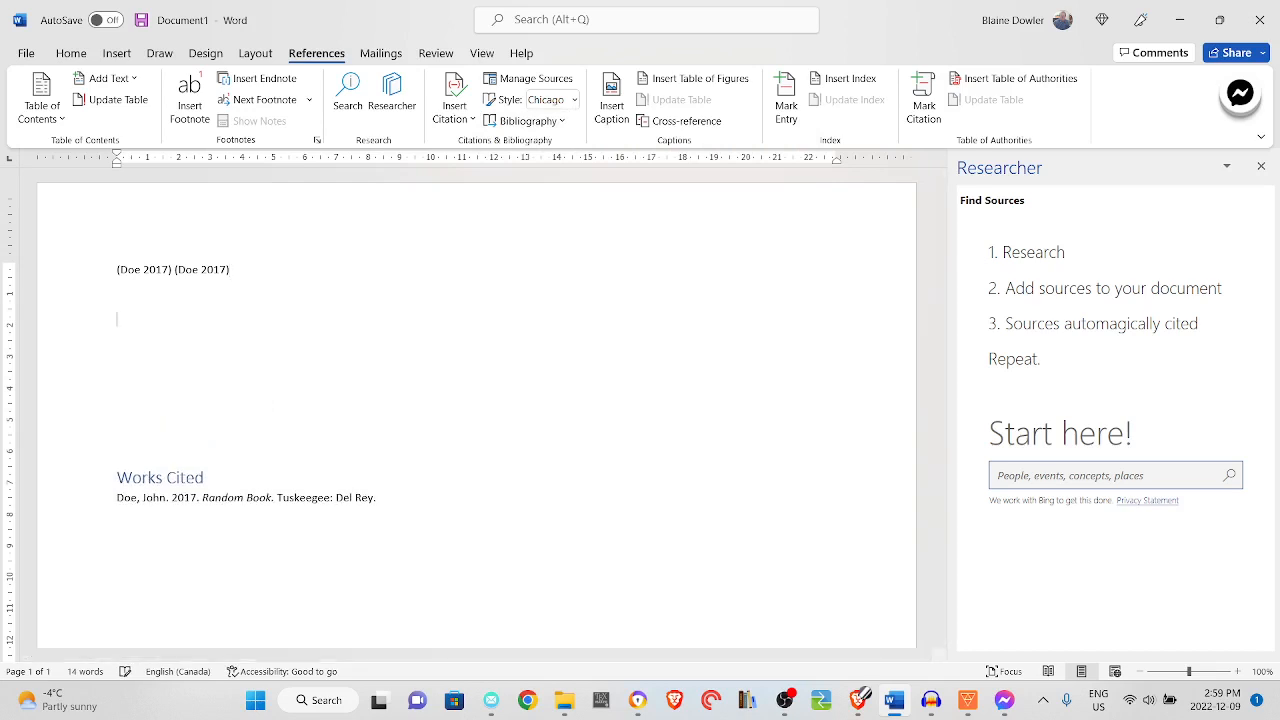
{"action": "left_click", "coordinate": [470, 122]}
{"action": "left_click", "coordinate": [488, 190]}
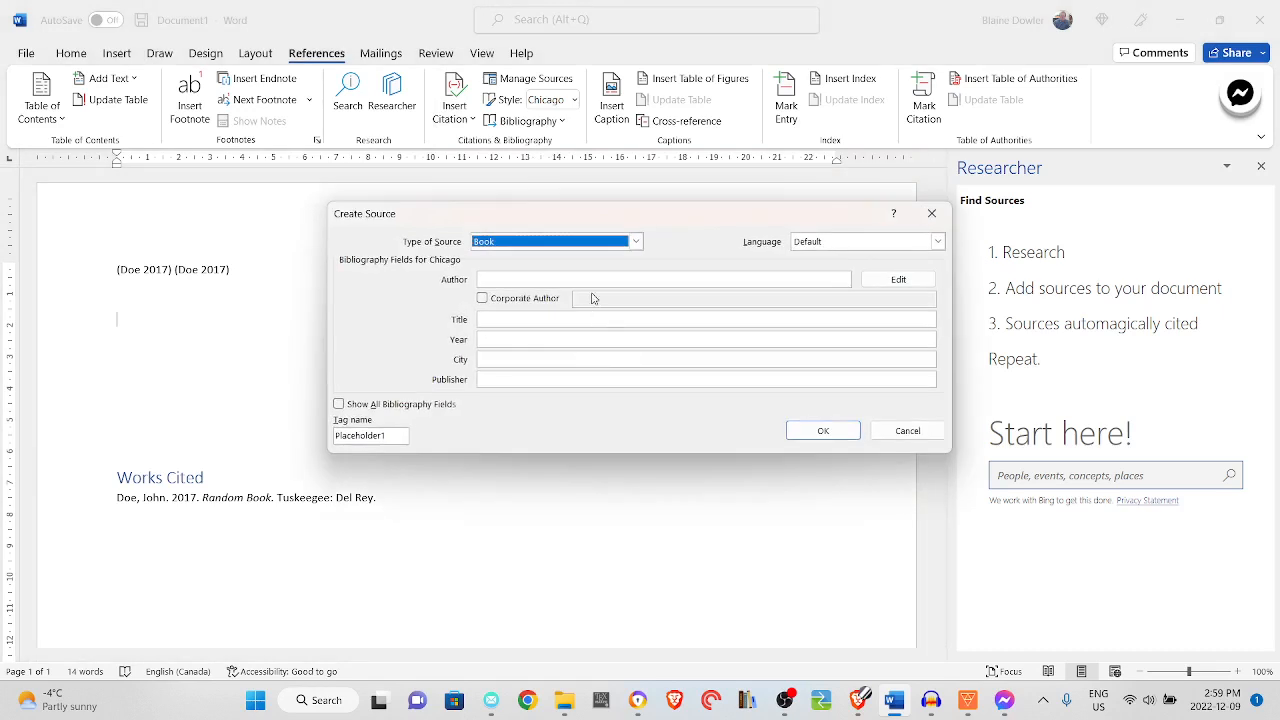
{"action": "left_click", "coordinate": [596, 280]}
{"action": "type", "text": "L. Frank Baum"}
{"action": "key", "text": "Tab"}
{"action": "key", "text": "Tab"}
{"action": "key", "text": "Tab"}
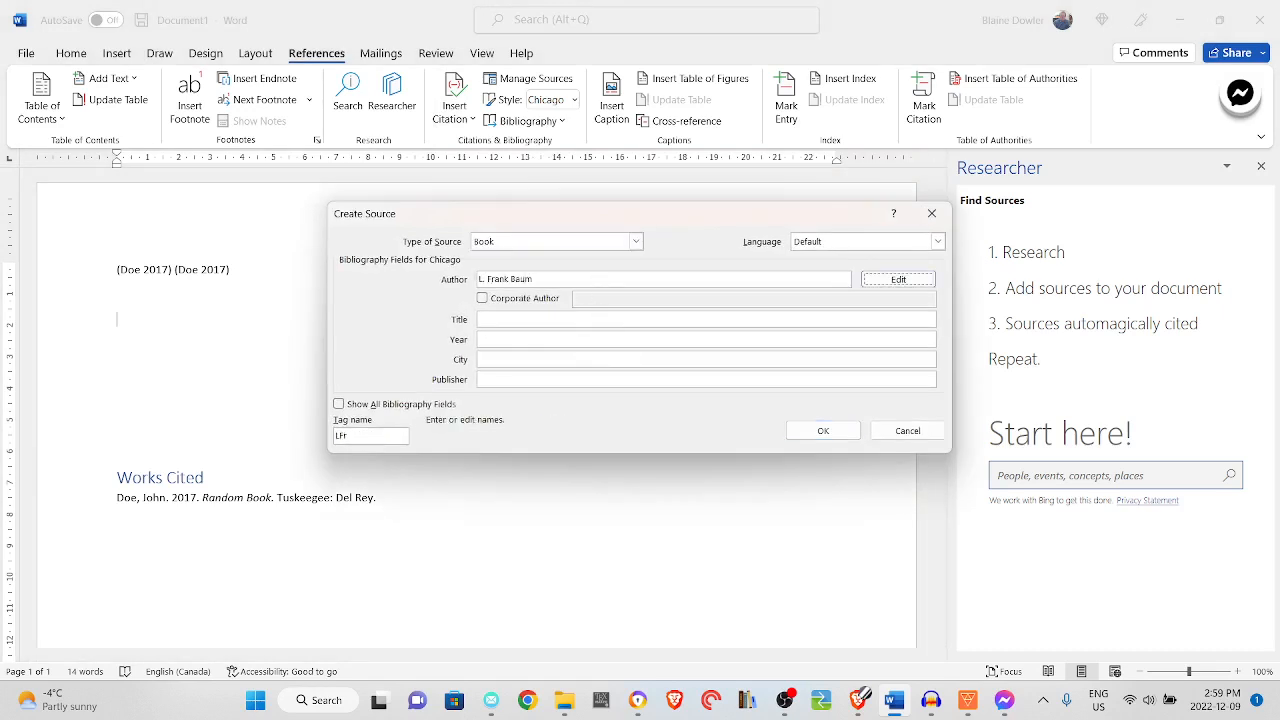
Set the source's title to The Wonderful Wizard of Oz and year to 1902, and insert its citation without city or publisher
{"action": "type", "text": "Wonderful Wizard of O"}
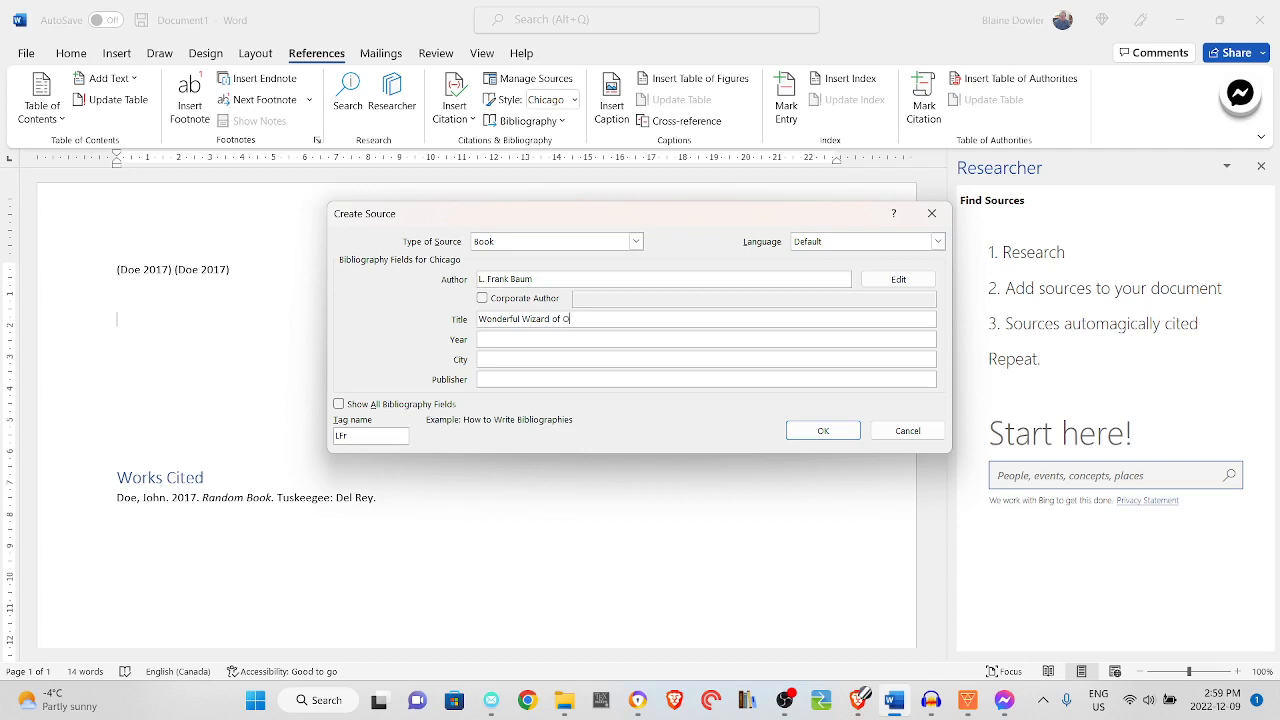
{"action": "type", "text": "z"}
{"action": "key", "text": "Home"}
{"action": "type", "text": "The"}
{"action": "key", "text": "Tab"}
{"action": "type", "text": "1902"}
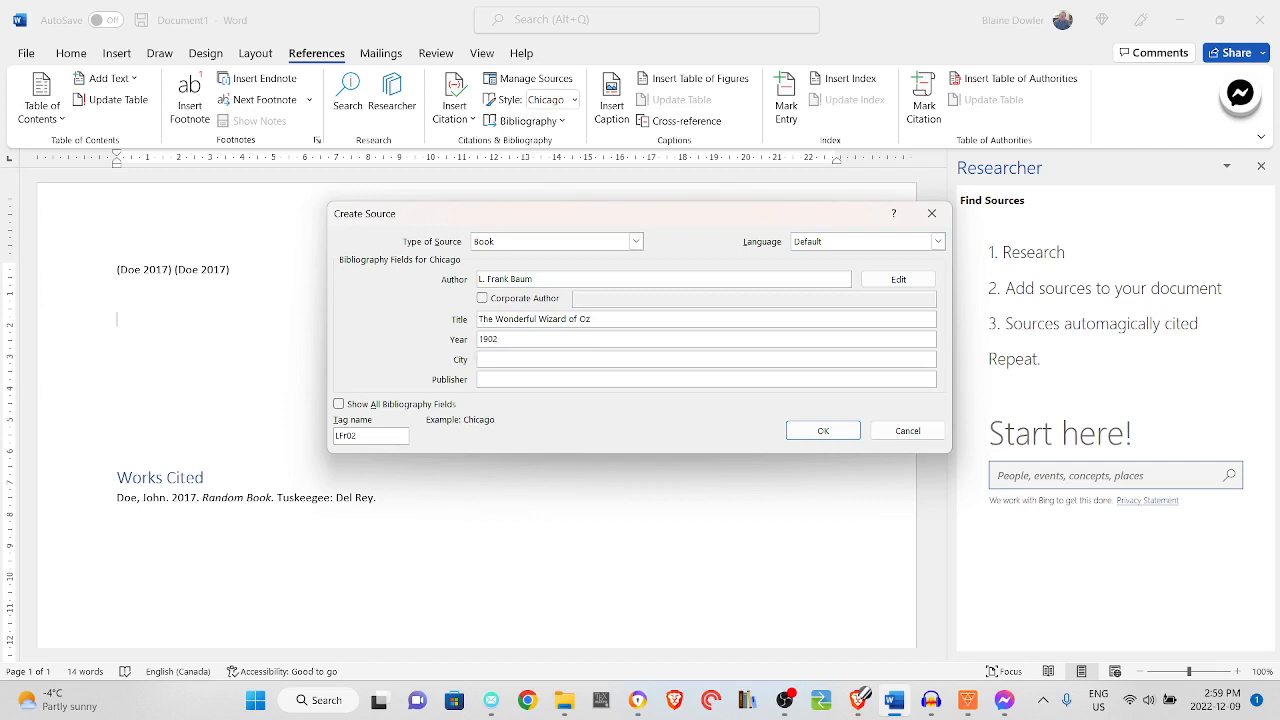
{"action": "key", "text": "Tab"}
{"action": "left_click", "coordinate": [823, 431]}
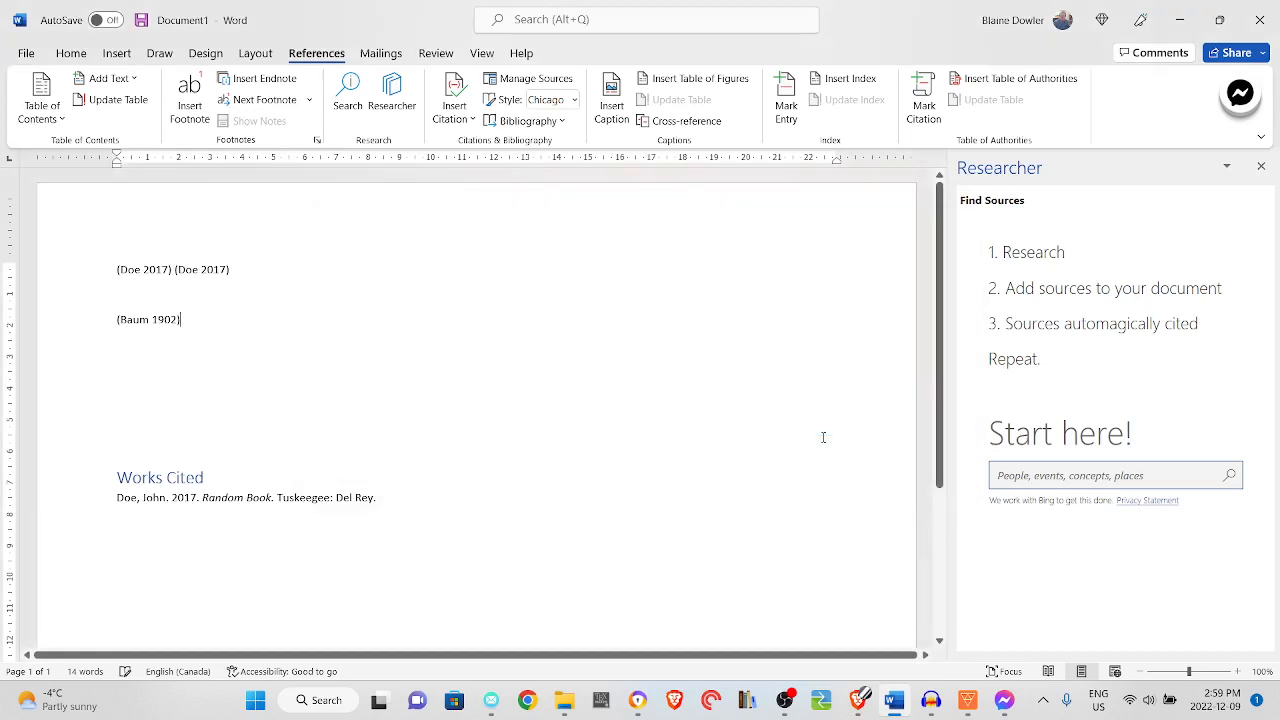
Update the Works Cited list to include the newly cited book, then return the cursor to the blank area above the list
{"action": "triple_click", "coordinate": [463, 500]}
{"action": "right_click", "coordinate": [463, 500]}
{"action": "left_click", "coordinate": [511, 380]}
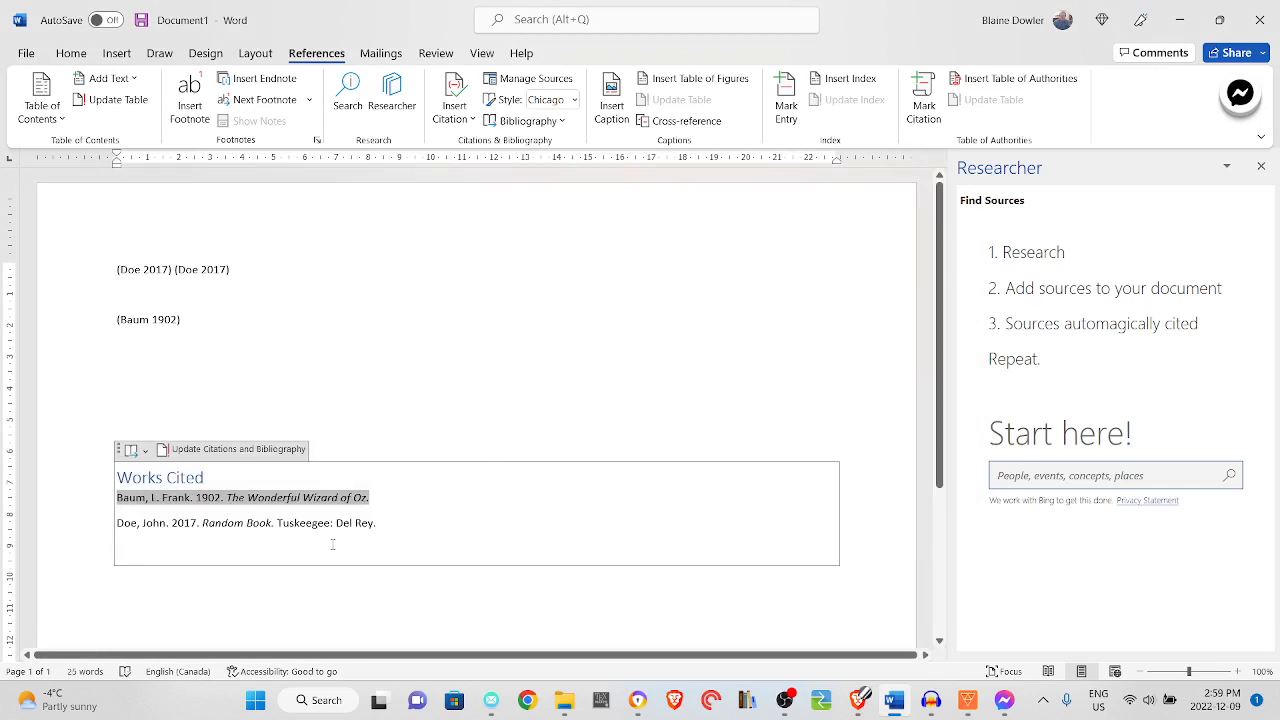
{"action": "left_click", "coordinate": [424, 491]}
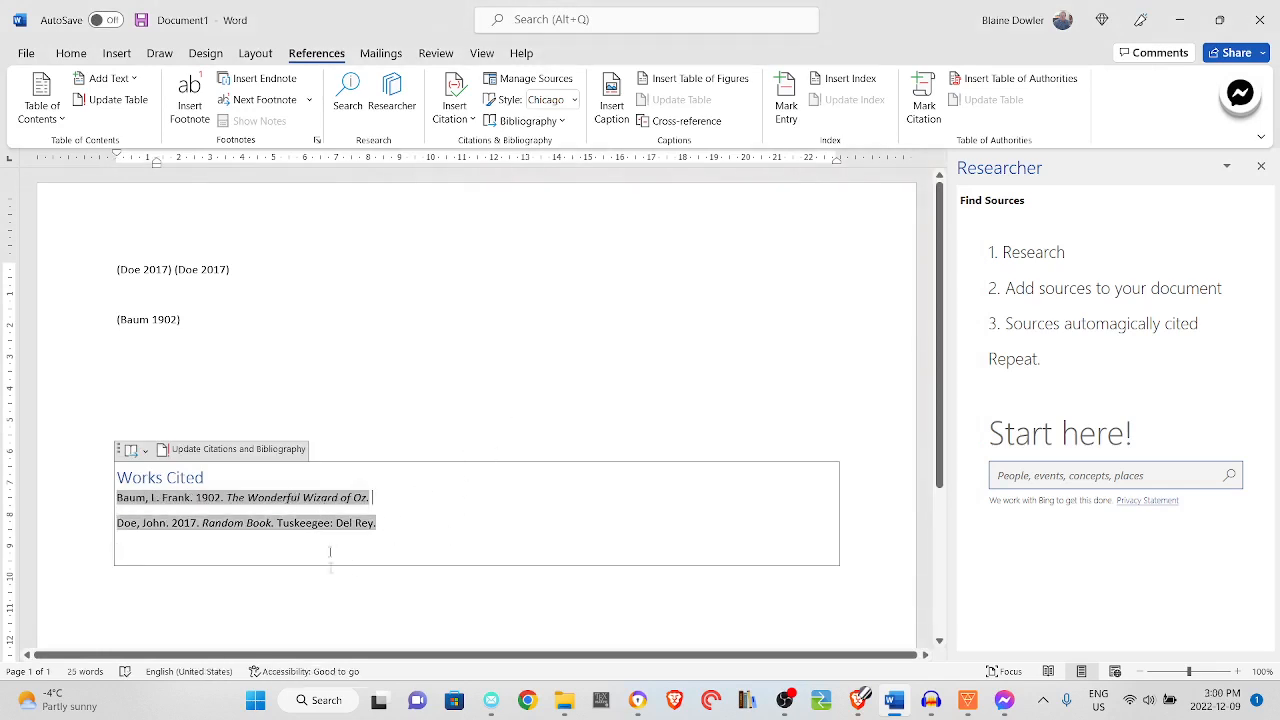
{"action": "left_click", "coordinate": [365, 405]}
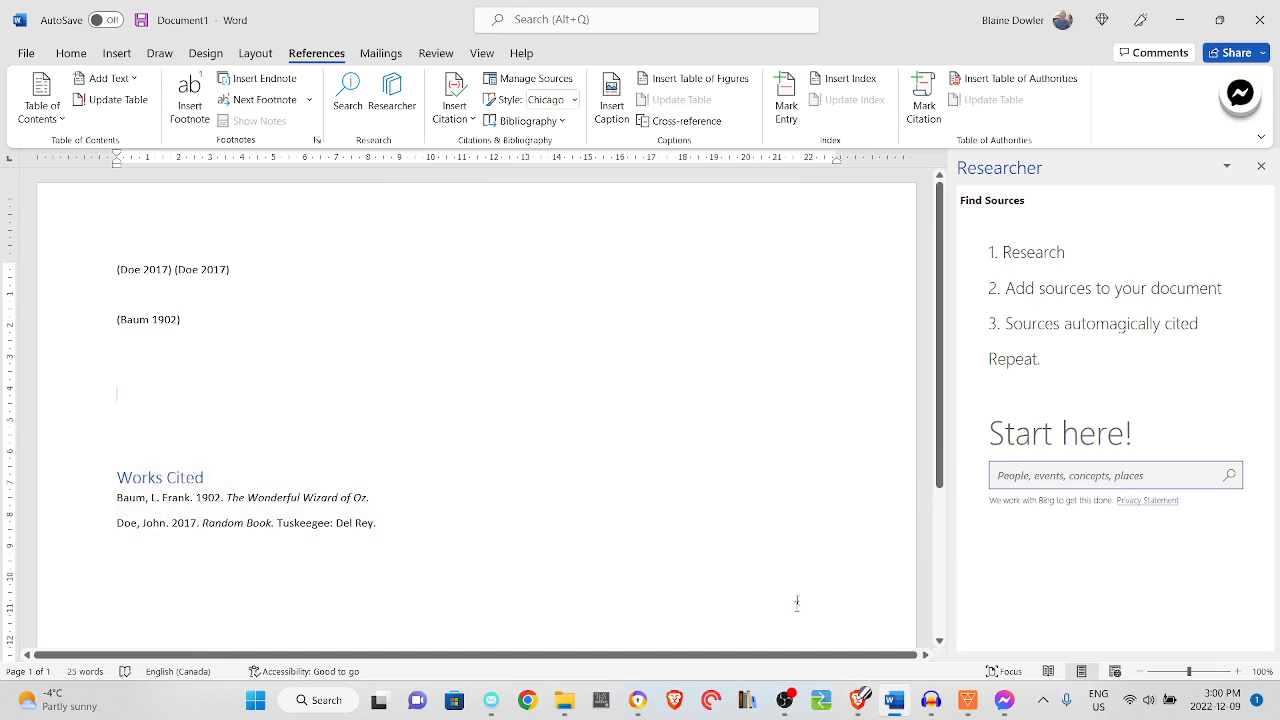
Switch to OBS and hide the Display Capture source in the scene
{"action": "left_click", "coordinate": [637, 511]}
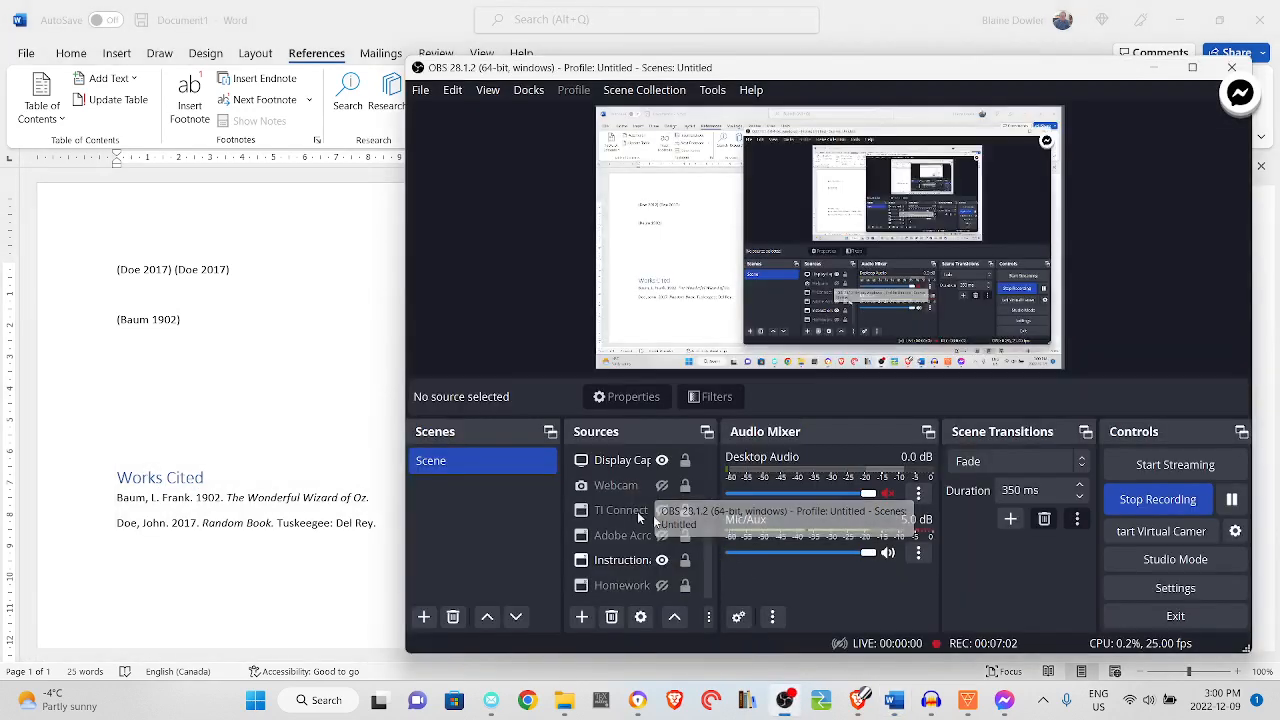
{"action": "left_click", "coordinate": [660, 461]}
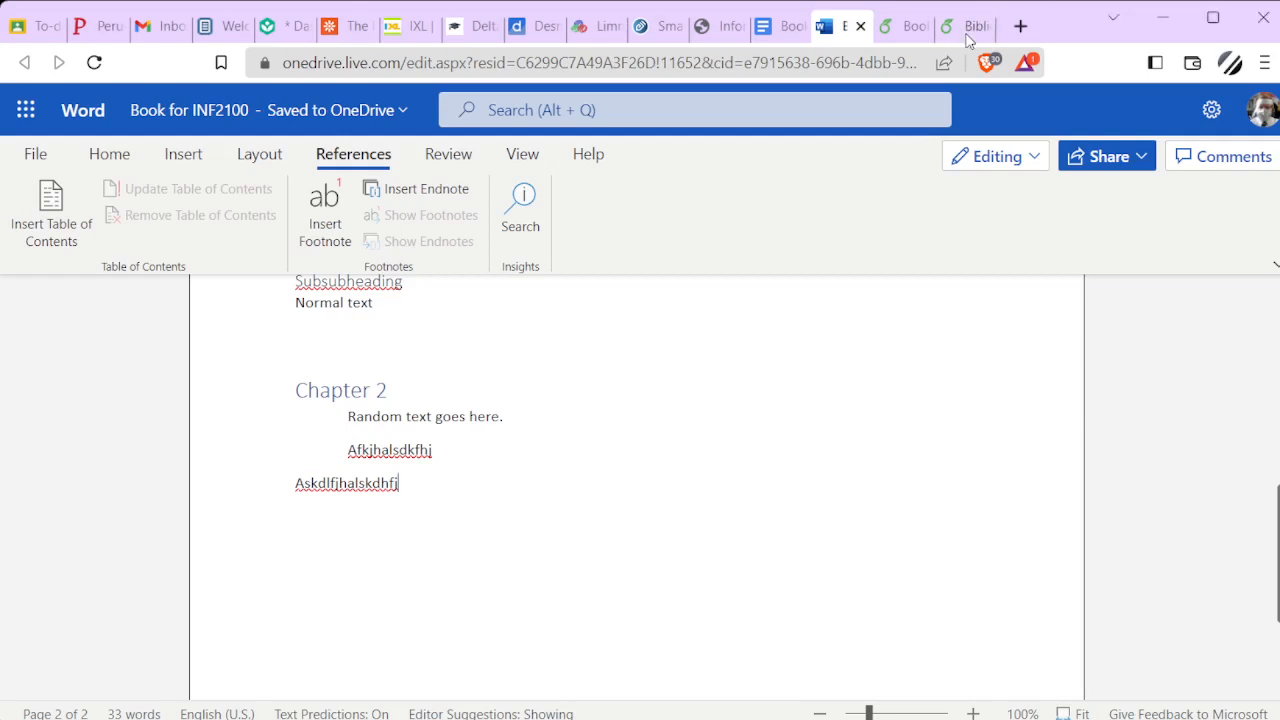
Switch to the Book for INF2100 project in Overleaf and load the biblatex package on line 3 of main.tex
{"action": "left_click", "coordinate": [905, 26]}
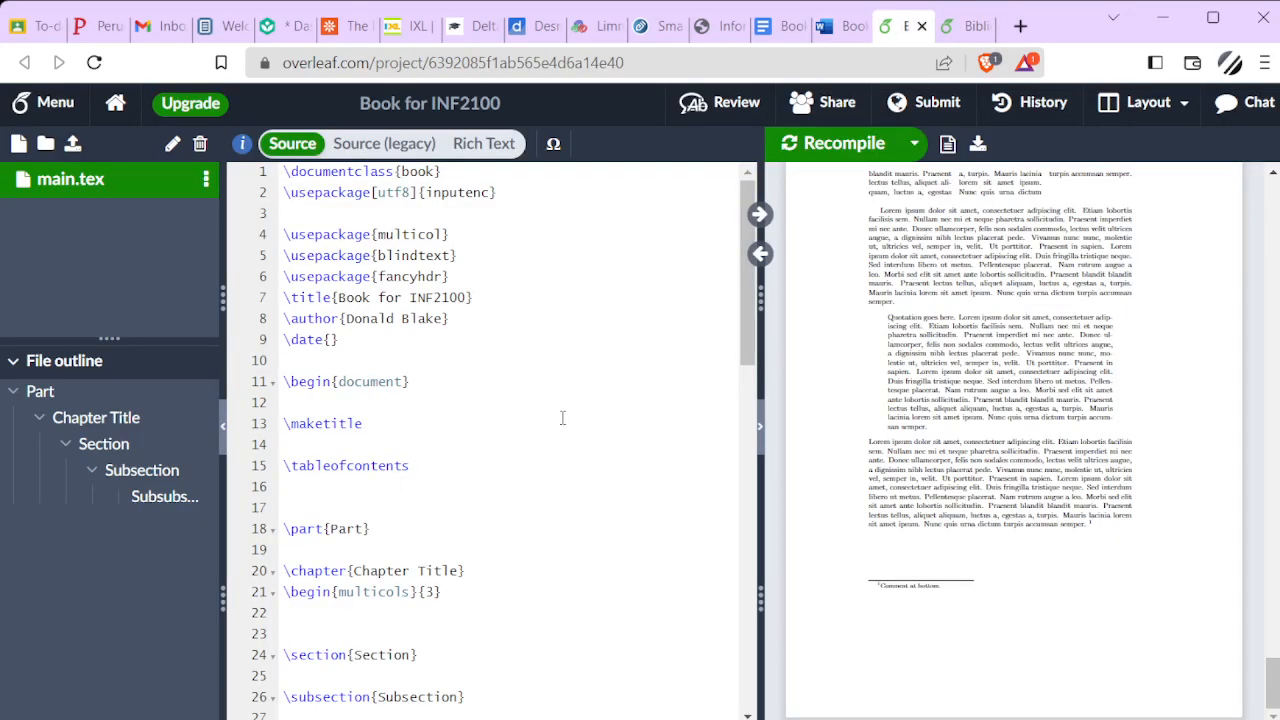
{"action": "left_click", "coordinate": [371, 219]}
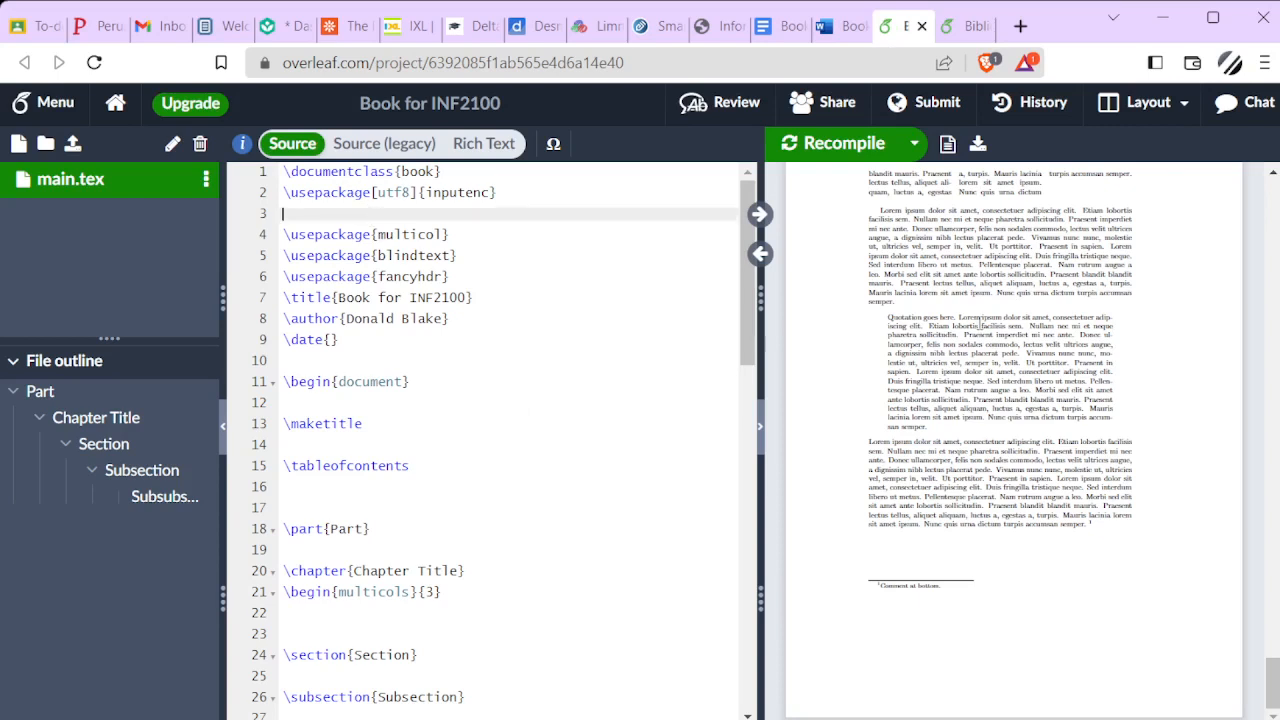
{"action": "type", "text": "\\use"}
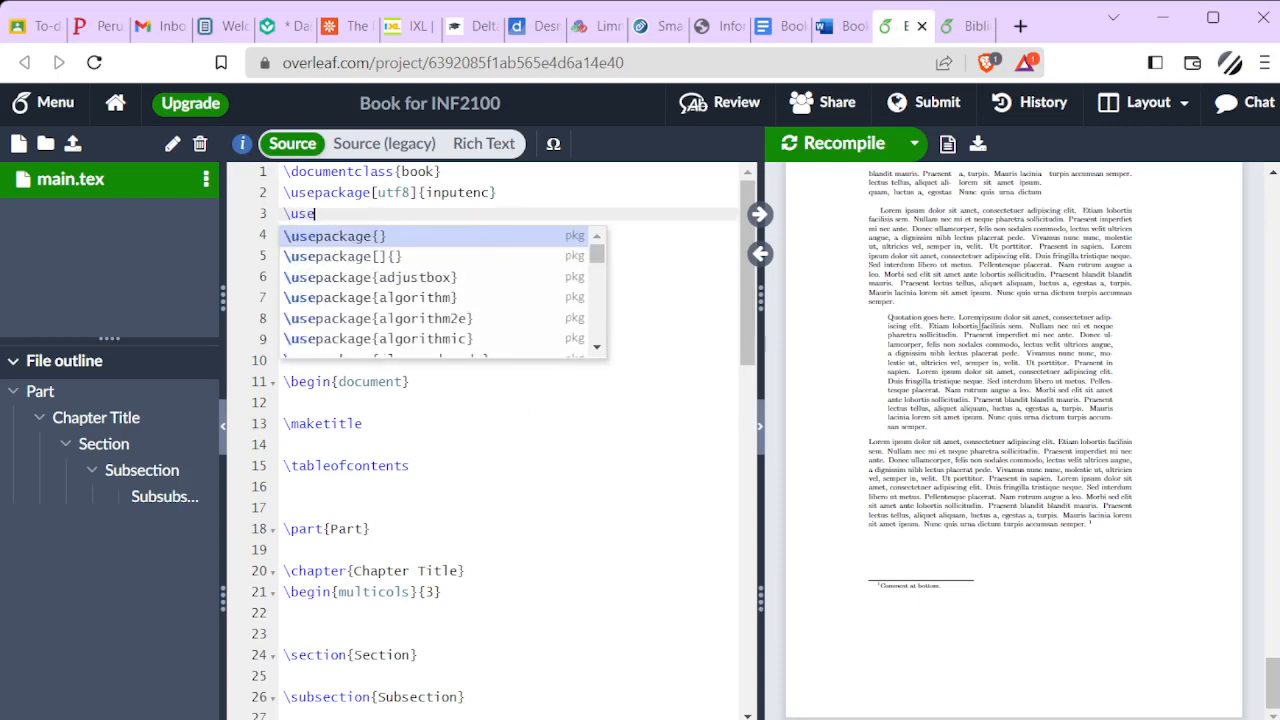
{"action": "type", "text": "package"}
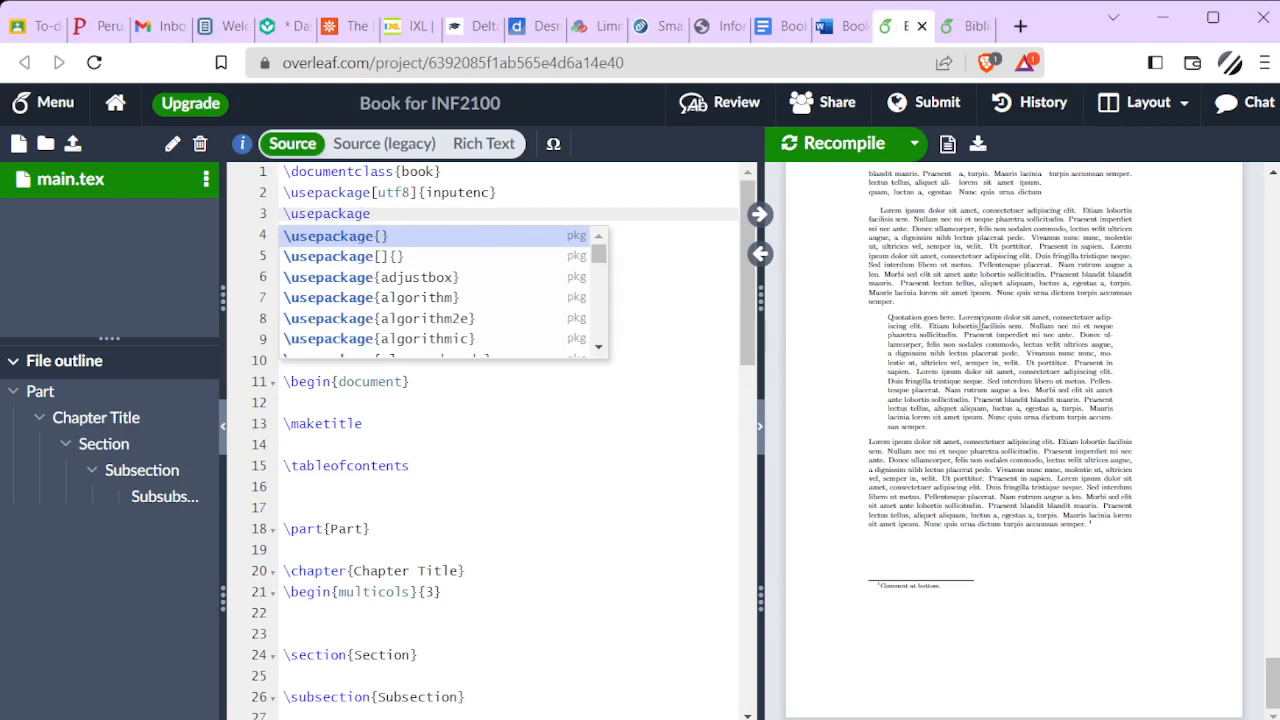
{"action": "key", "text": "Return"}
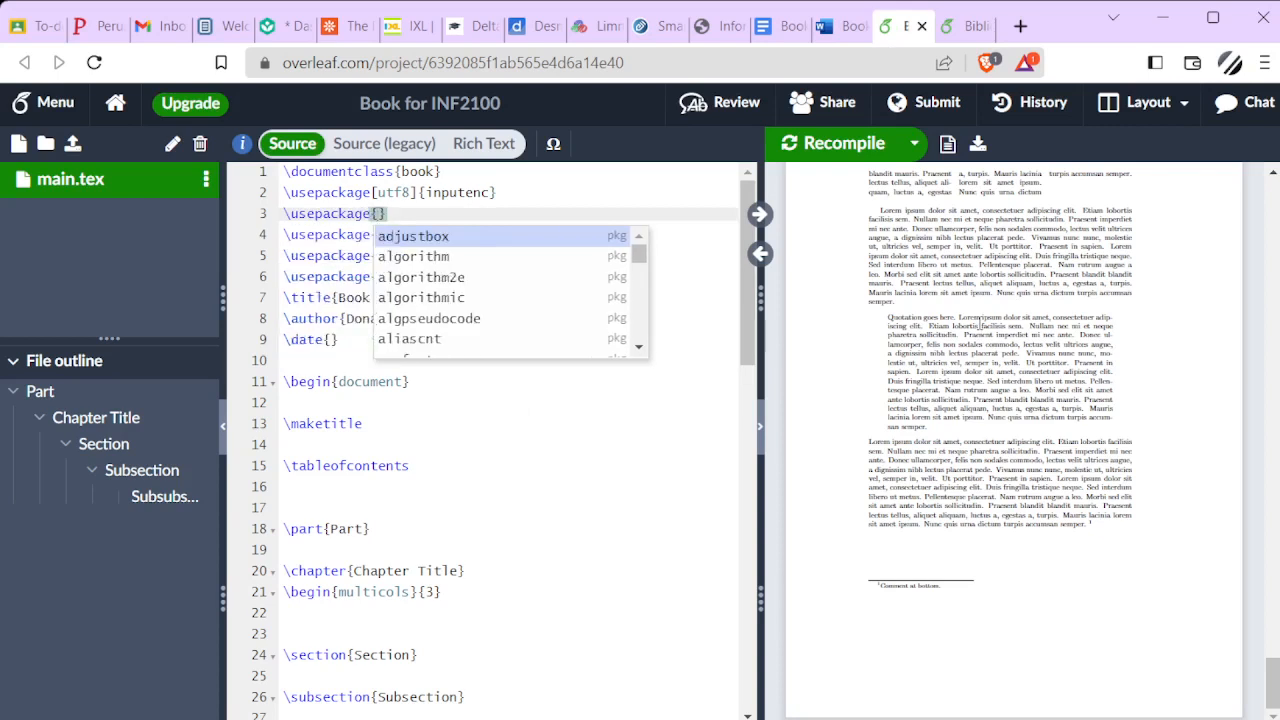
{"action": "type", "text": "bibl"}
{"action": "key", "text": "Return"}
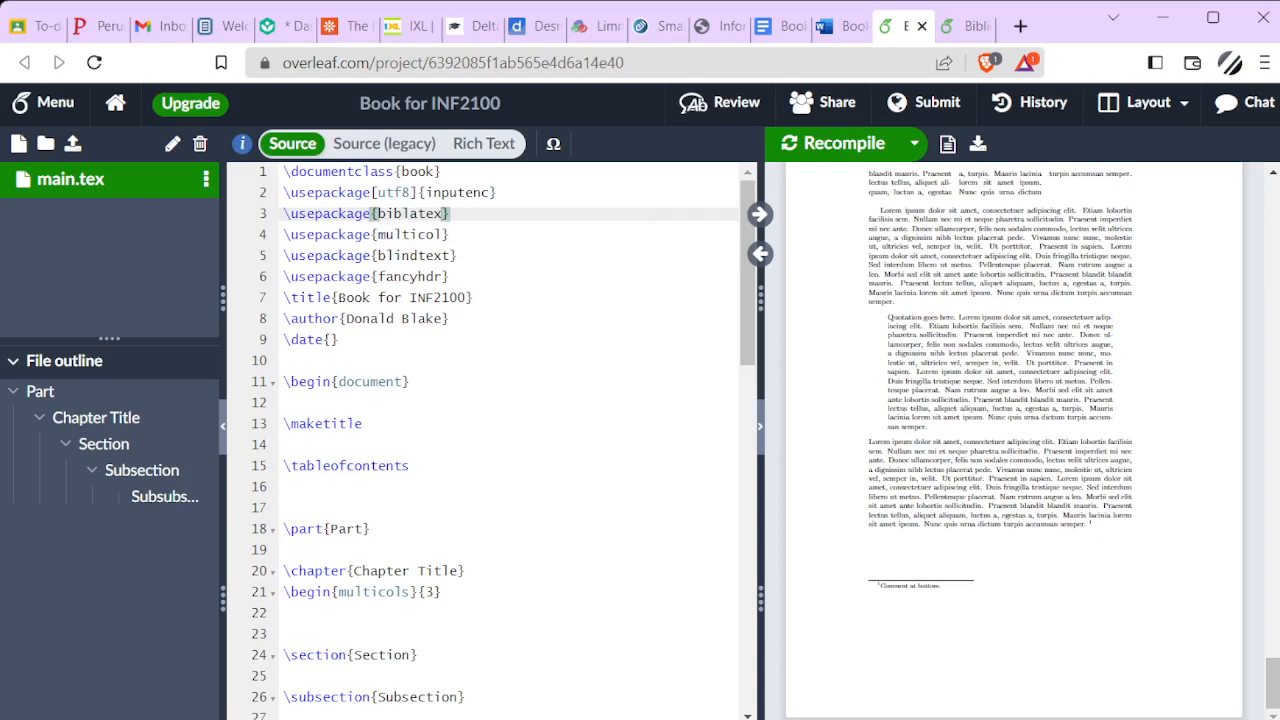
Add \addbibresource{sample.bib} from Overleaf's bibliography guide on its own line below the biblatex package, followed by a blank line
{"action": "key", "text": "ctrl+Tab"}
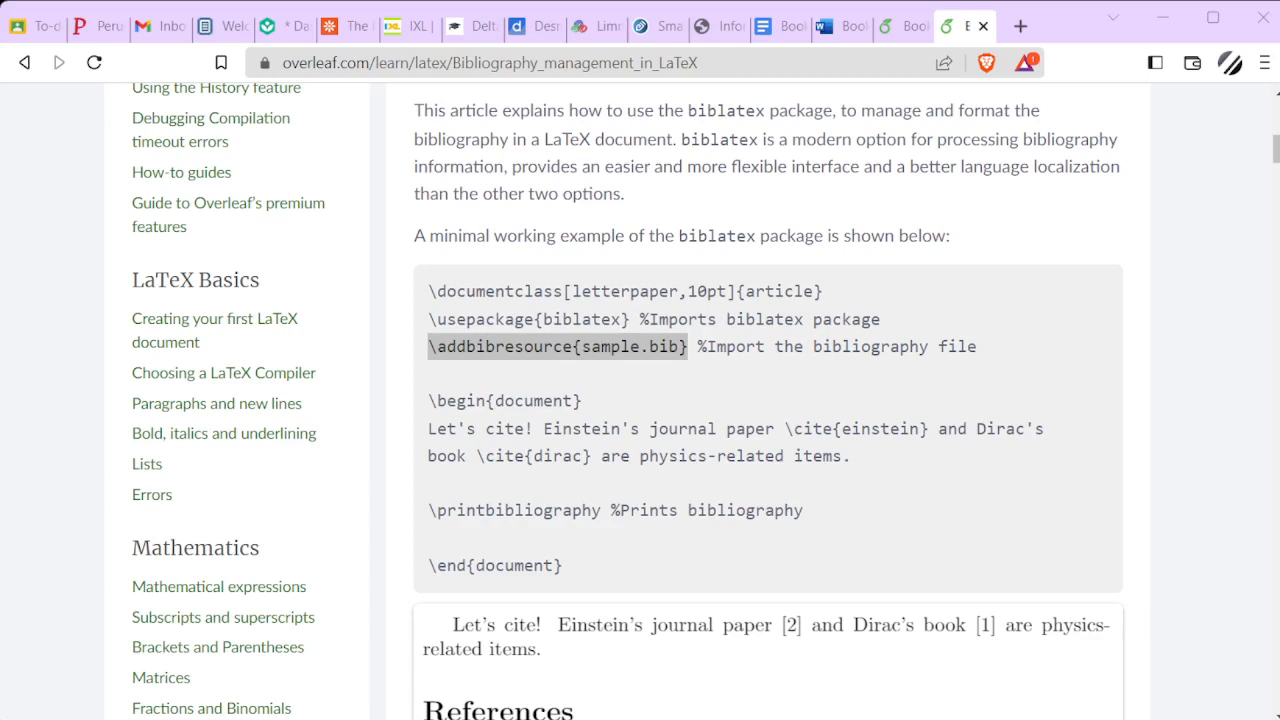
{"action": "key", "text": "alt+Tab"}
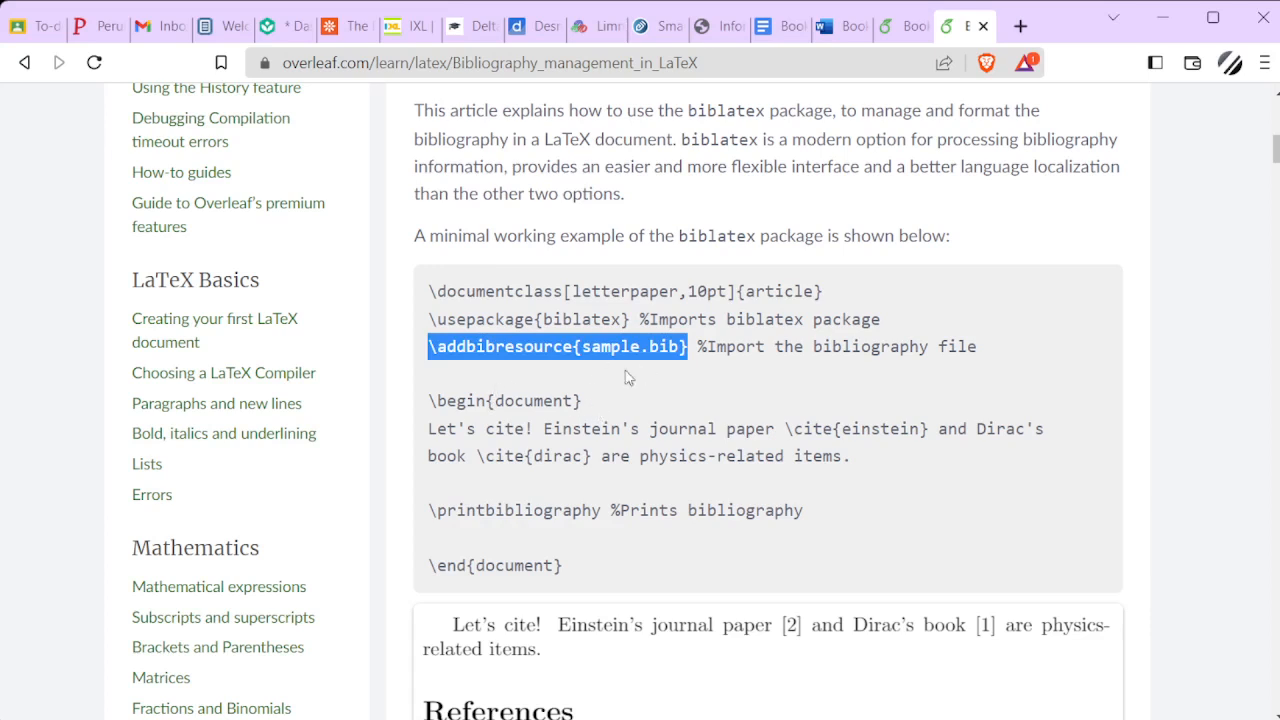
{"action": "left_click", "coordinate": [893, 27]}
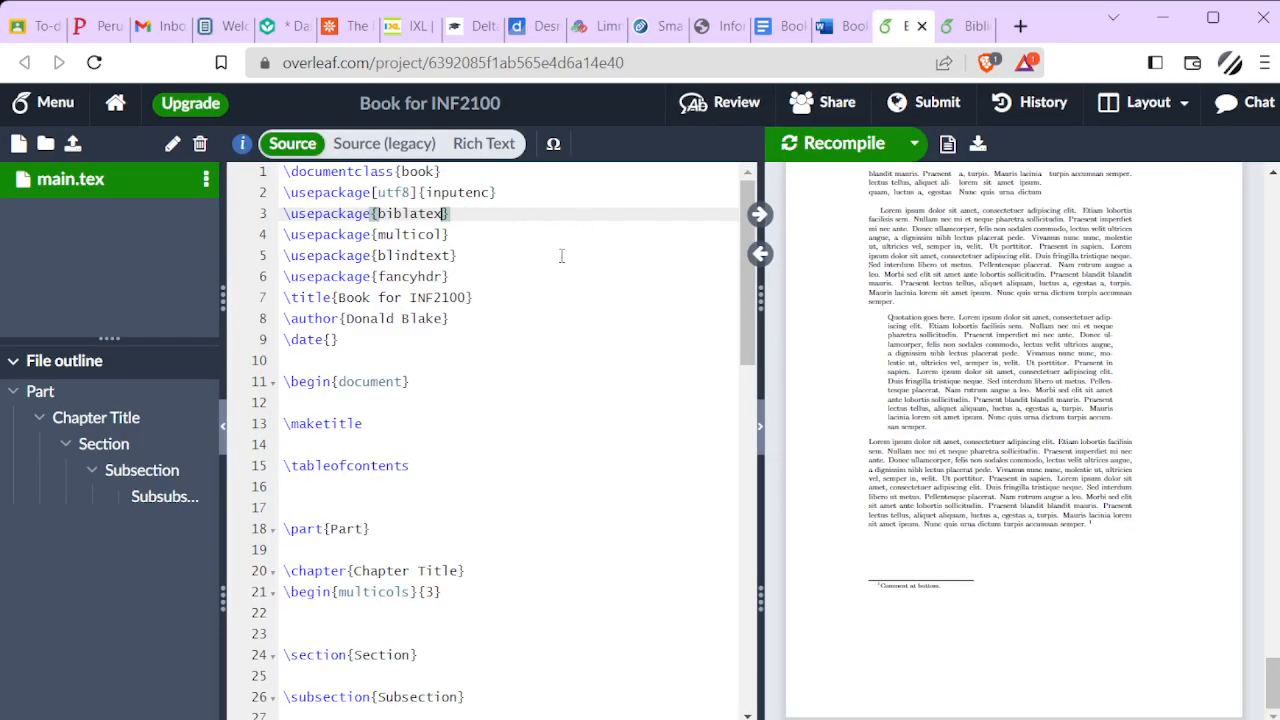
{"action": "key", "text": "Return"}
{"action": "key", "text": "Return"}
{"action": "key", "text": "Up"}
{"action": "key", "text": "ctrl+v"}
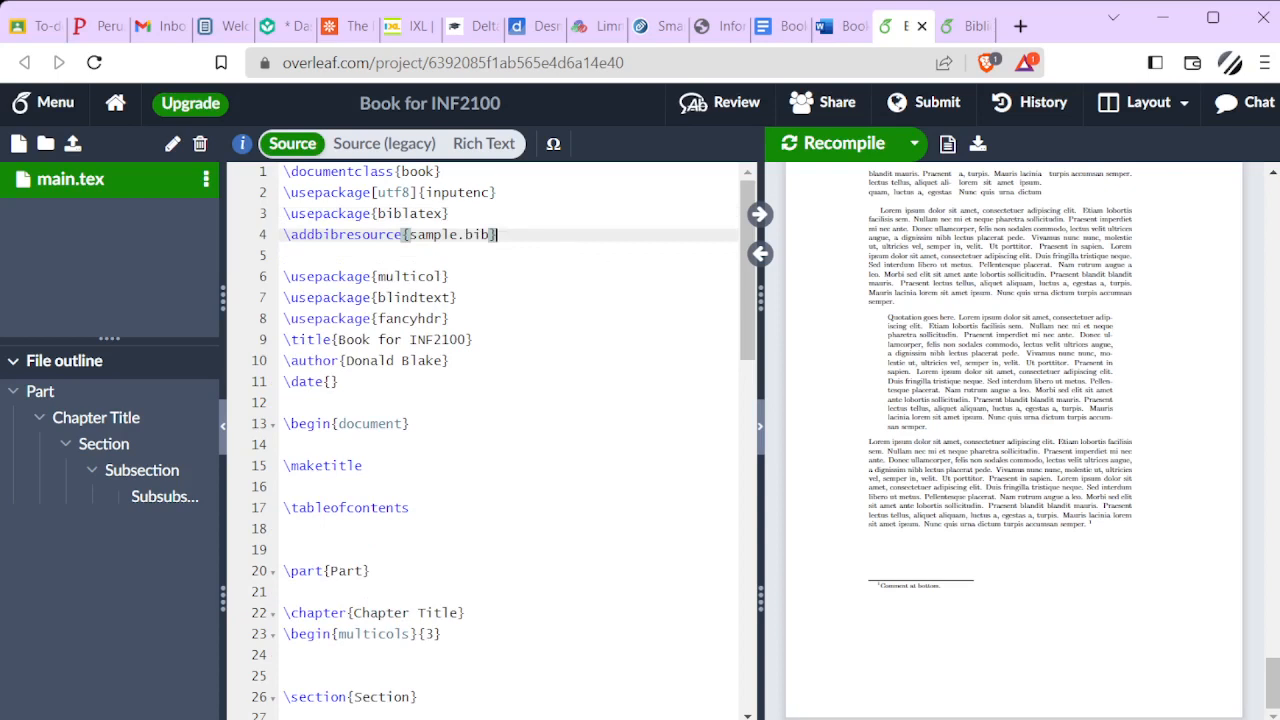
Create a new project file named sample.bib and open it in the editor
{"action": "left_click", "coordinate": [18, 143]}
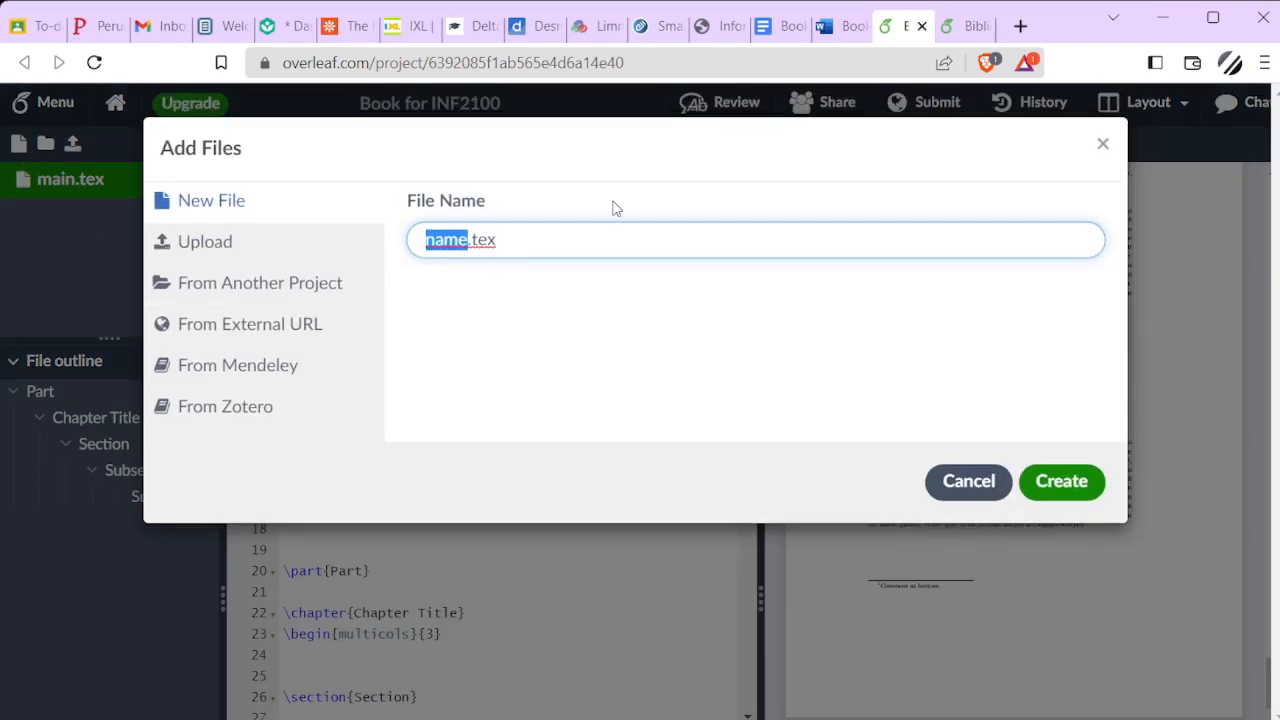
{"action": "left_click_drag", "start_coordinate": [530, 236], "coordinate": [374, 237]}
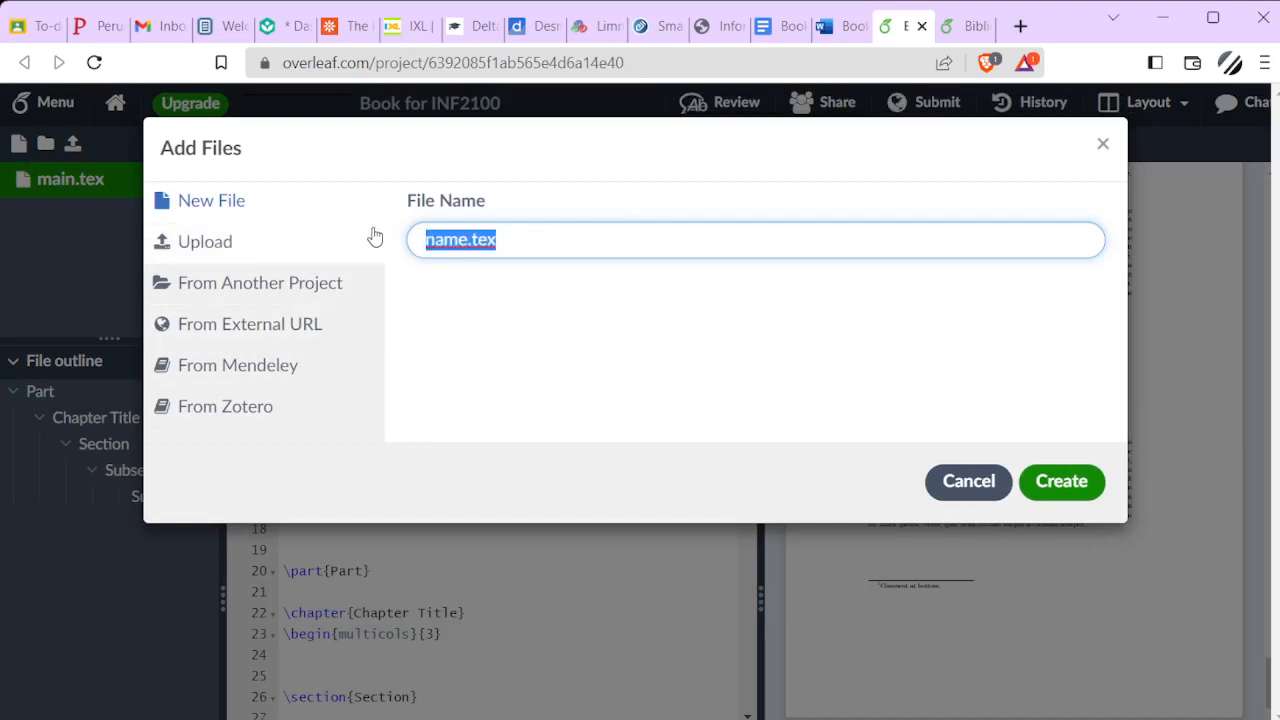
{"action": "type", "text": "sample.bib"}
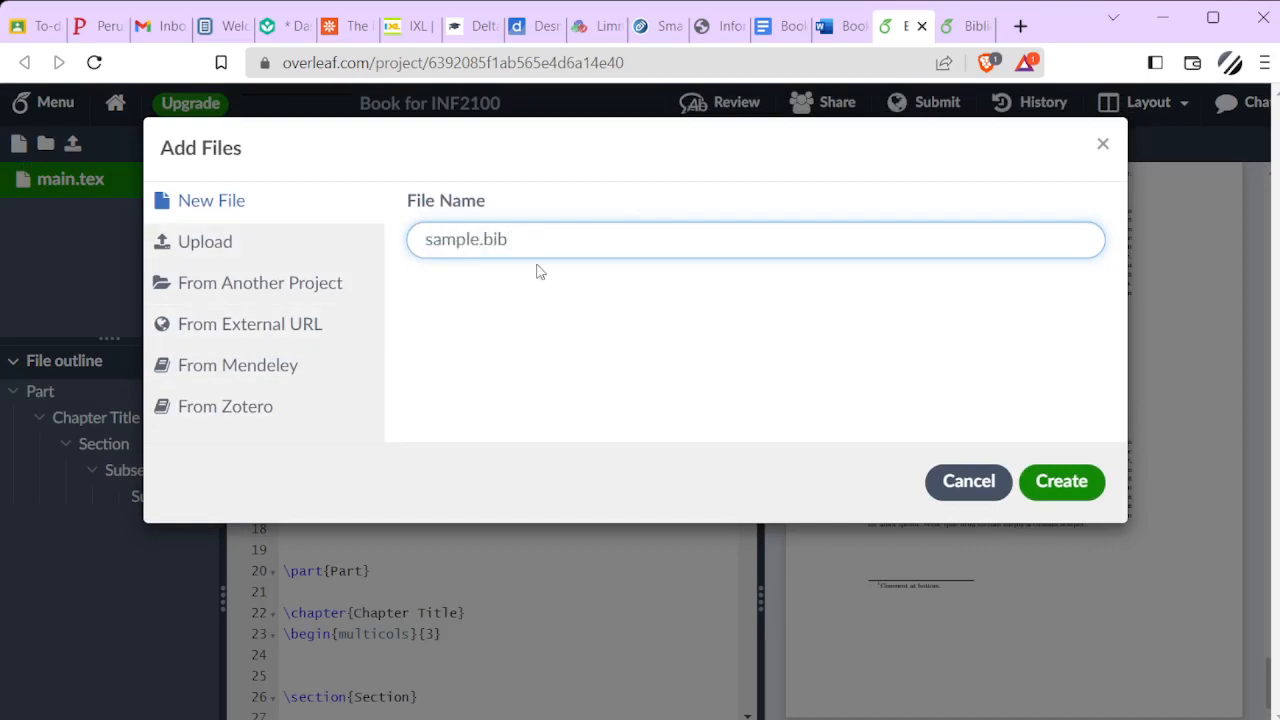
{"action": "left_click", "coordinate": [1059, 484]}
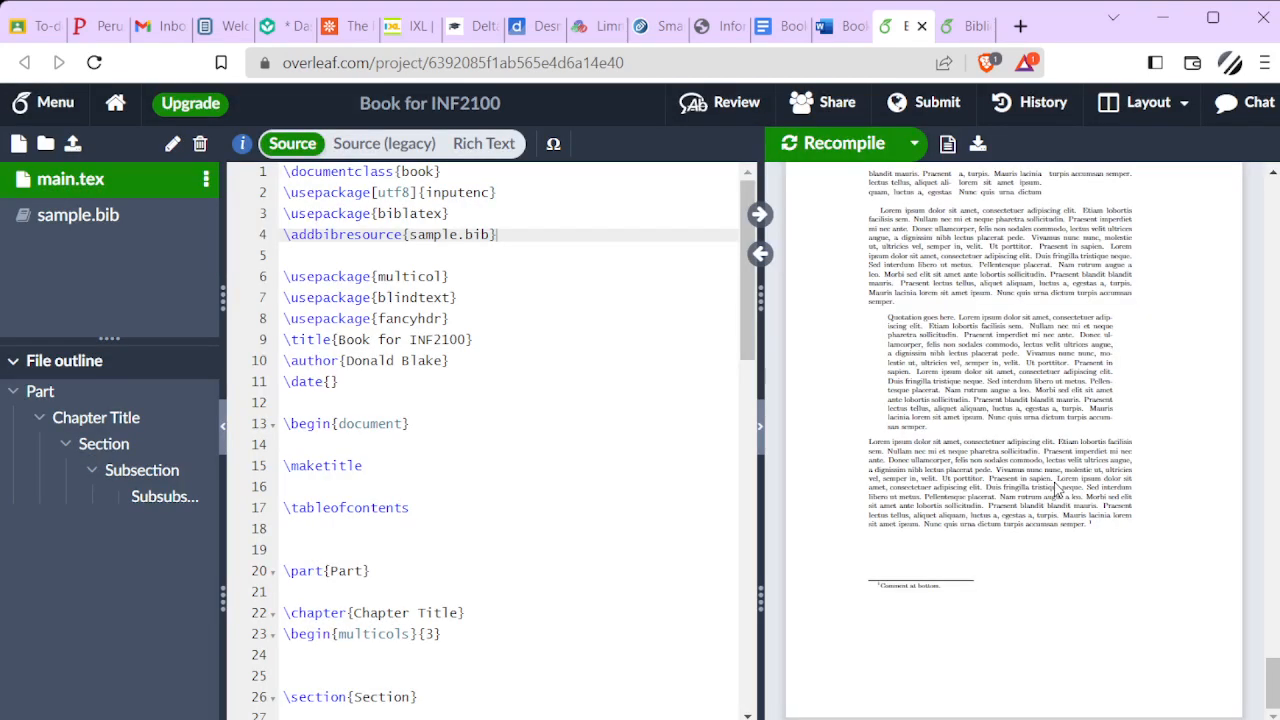
{"action": "left_click", "coordinate": [86, 220]}
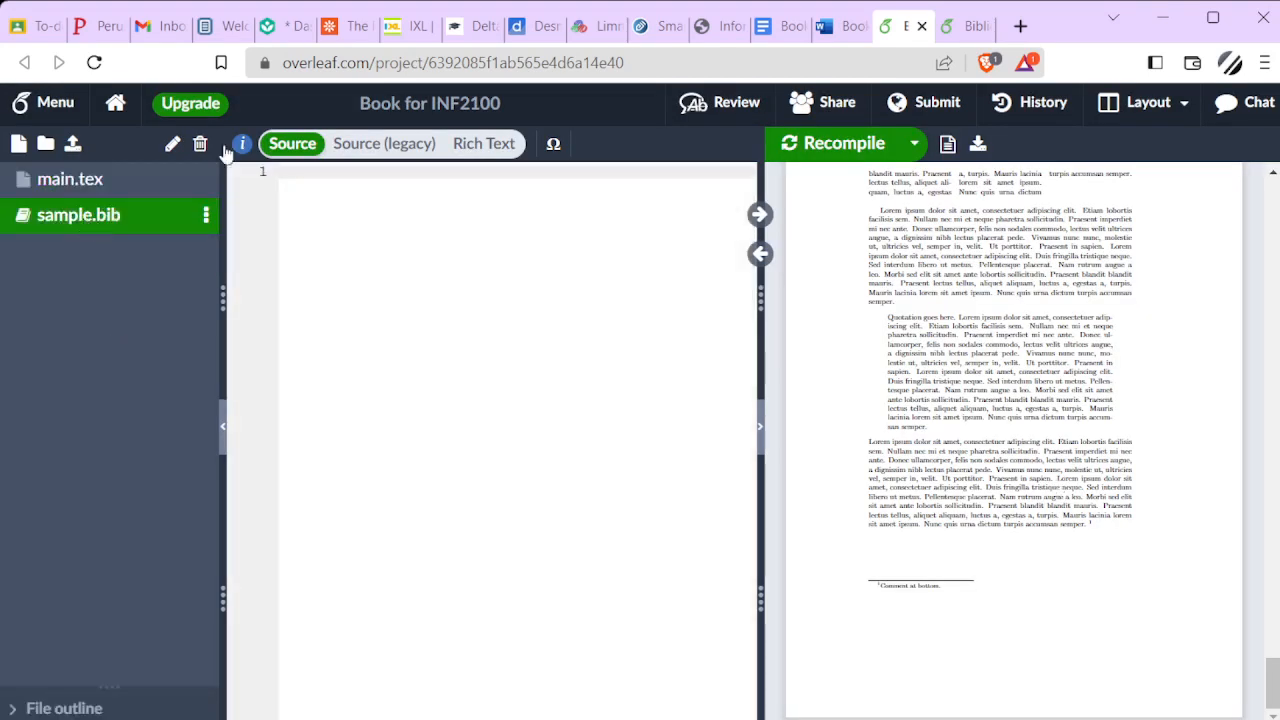
{"action": "left_click", "coordinate": [950, 28]}
{"action": "scroll", "coordinate": [753, 363], "scroll_direction": "down", "scroll_amount": 7}
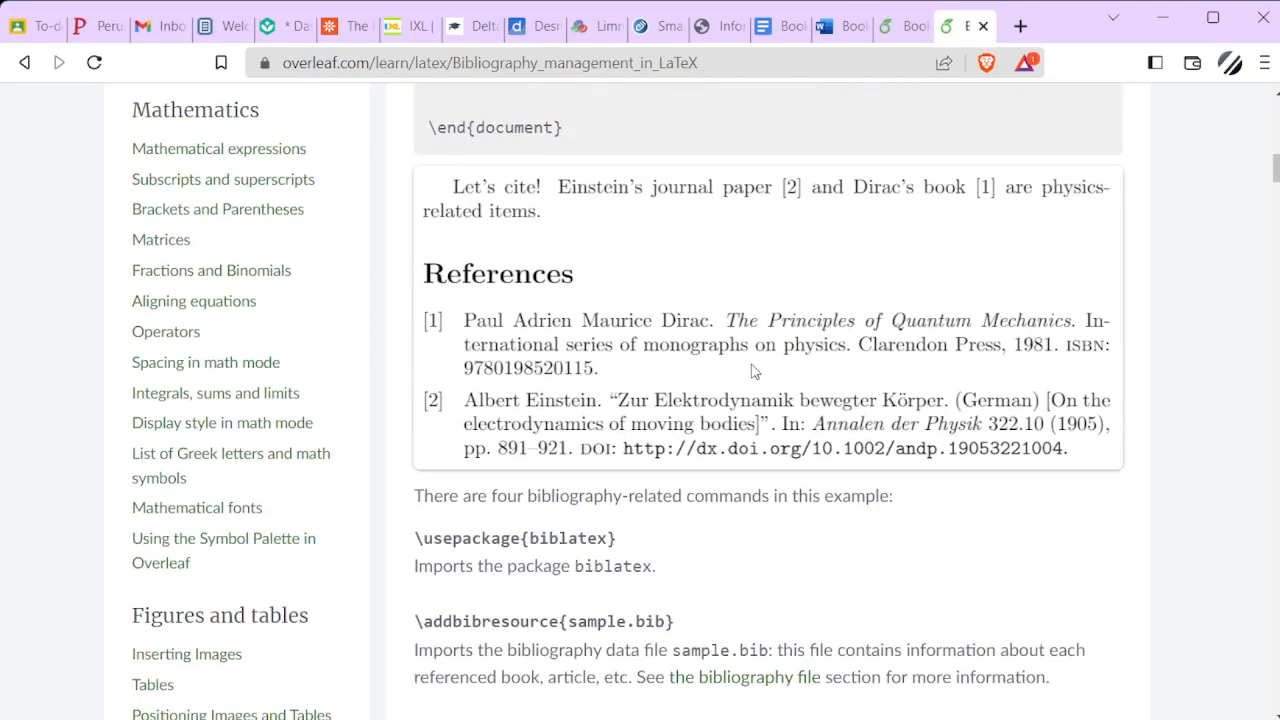
{"action": "scroll", "coordinate": [745, 363], "scroll_direction": "down", "scroll_amount": 15}
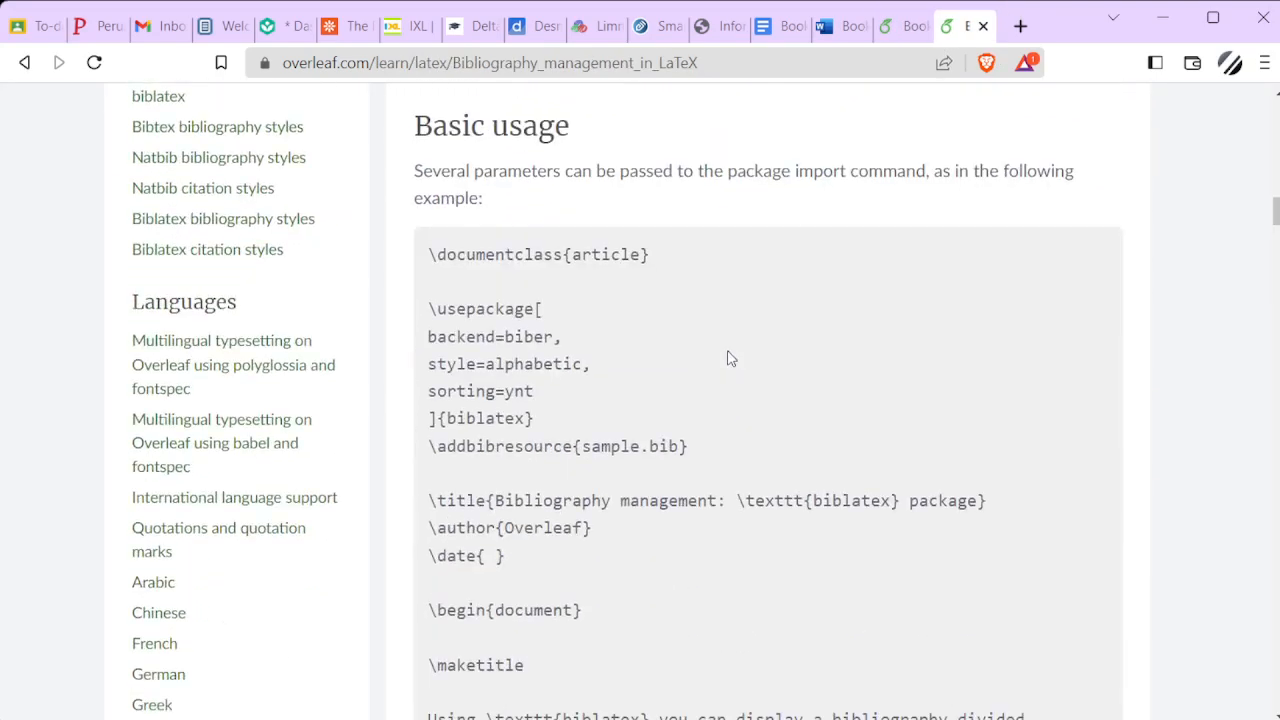
{"action": "scroll", "coordinate": [730, 358], "scroll_direction": "down", "scroll_amount": 15}
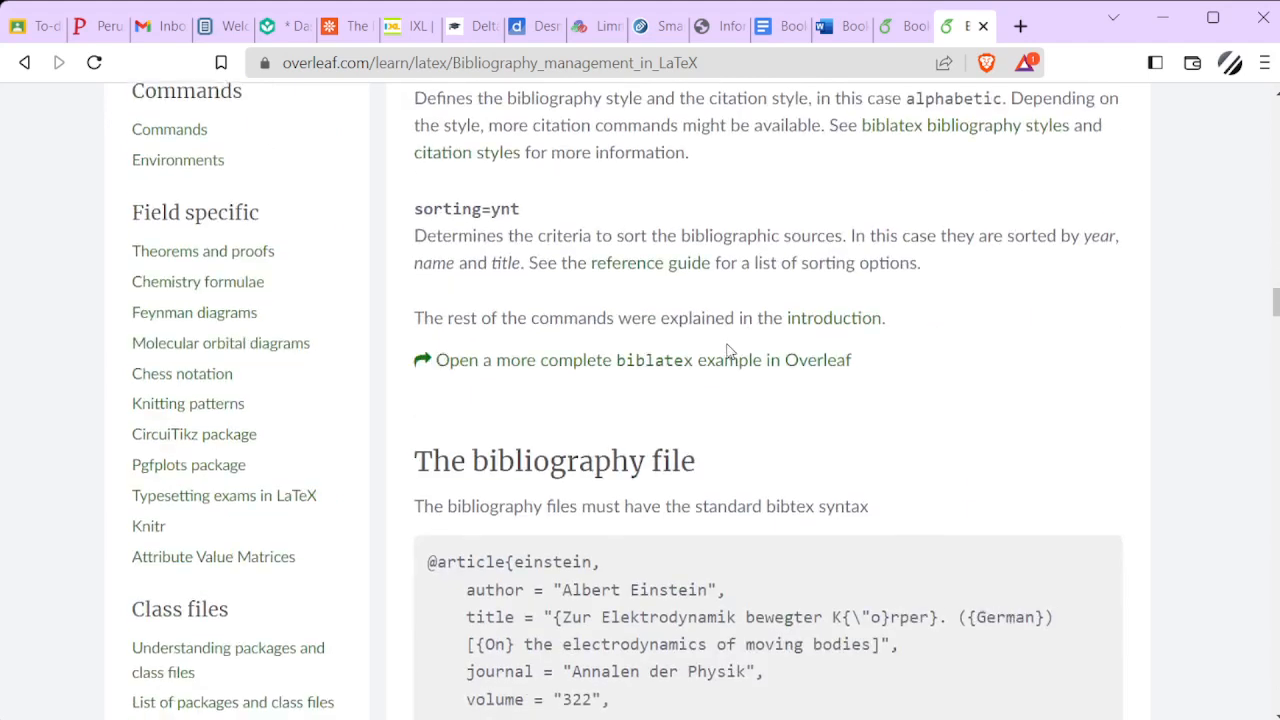
{"action": "scroll", "coordinate": [727, 350], "scroll_direction": "down", "scroll_amount": 1}
{"action": "left_click_drag", "start_coordinate": [428, 236], "coordinate": [492, 493]}
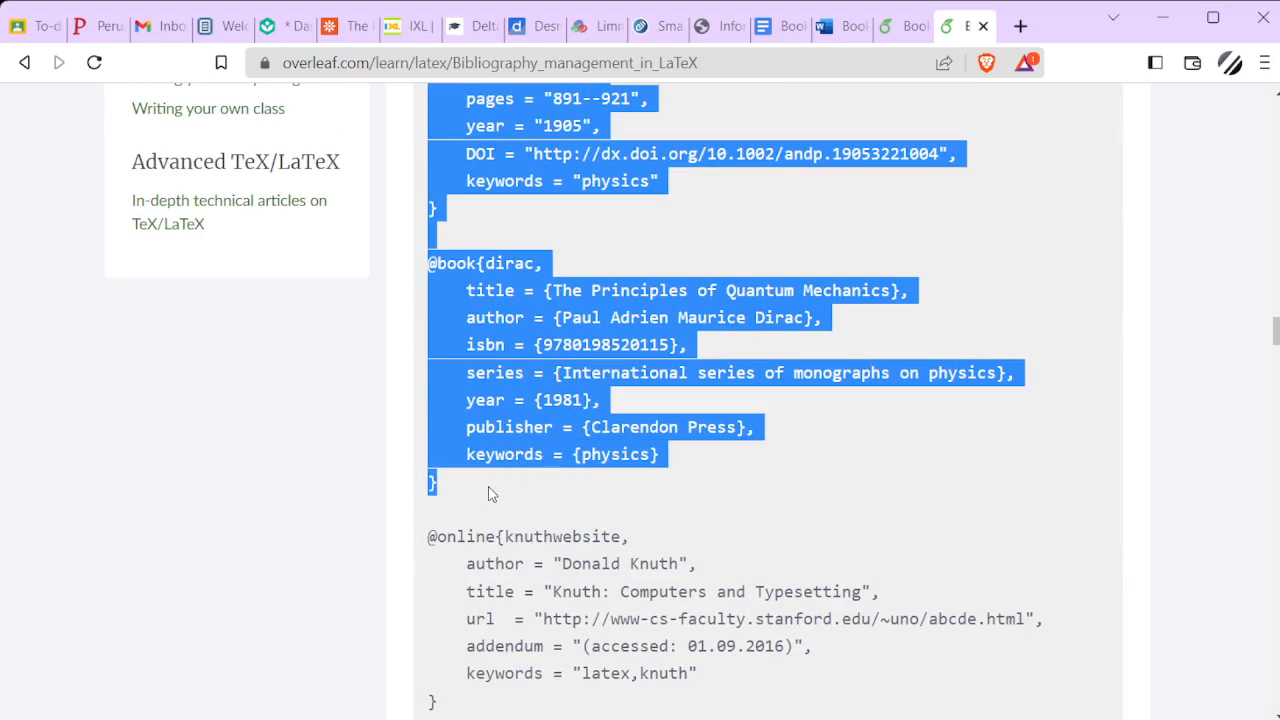
{"action": "scroll", "coordinate": [703, 446], "scroll_direction": "up", "scroll_amount": 3}
{"action": "scroll", "coordinate": [703, 446], "scroll_direction": "down", "scroll_amount": 1}
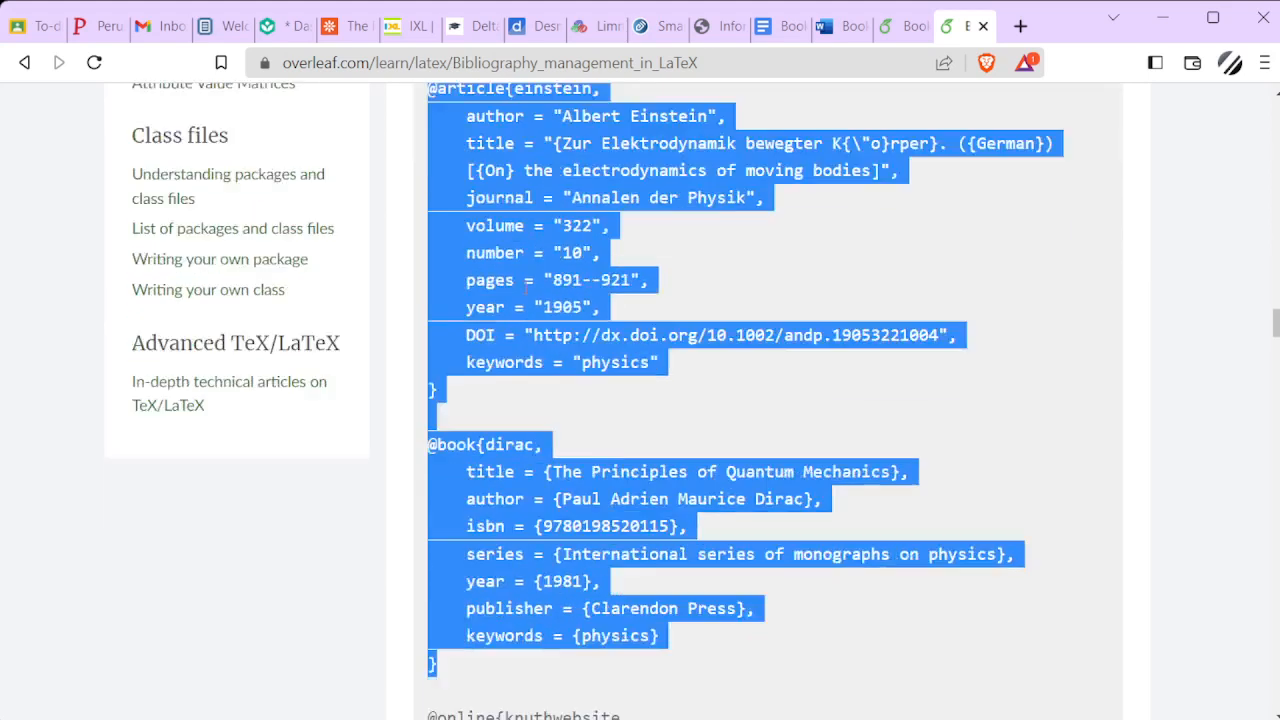
{"action": "scroll", "coordinate": [524, 287], "scroll_direction": "down", "scroll_amount": 5}
{"action": "left_click", "coordinate": [446, 624], "text": "shift"}
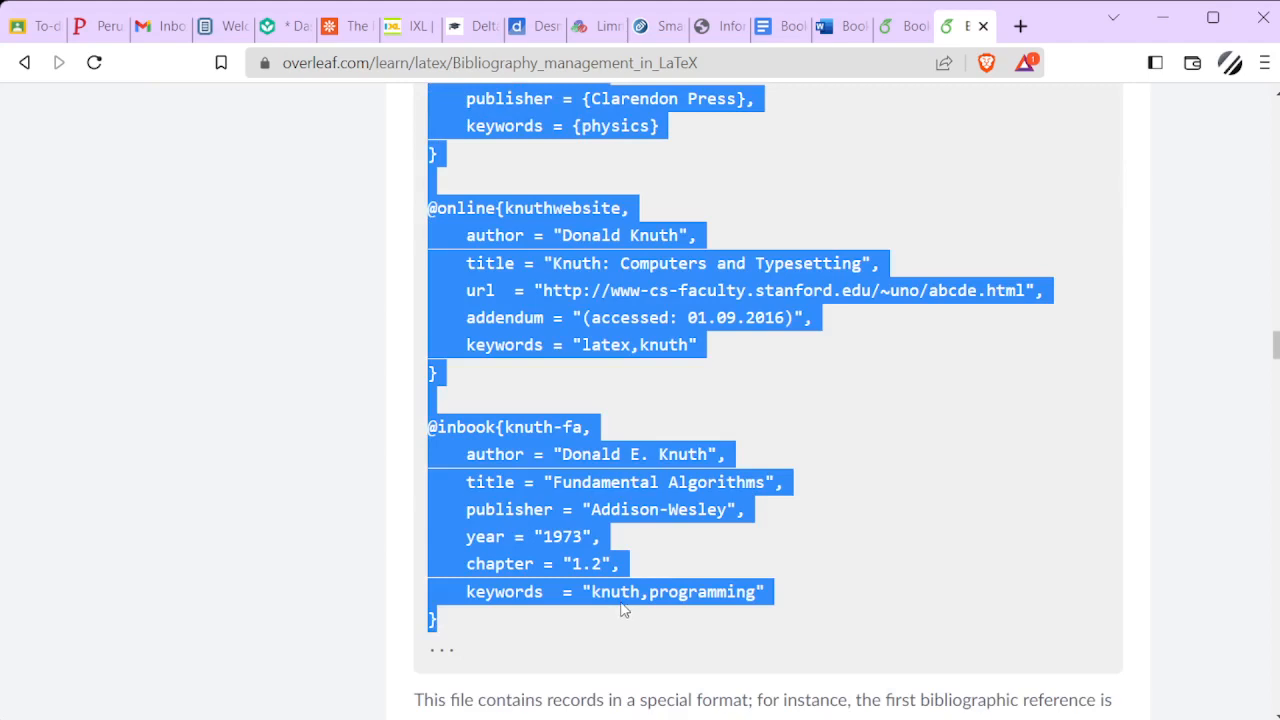
Return to the Book for INF2100 project and paste the copied example entries into sample.bib
{"action": "left_click", "coordinate": [906, 25]}
{"action": "key", "text": "ctrl+v"}
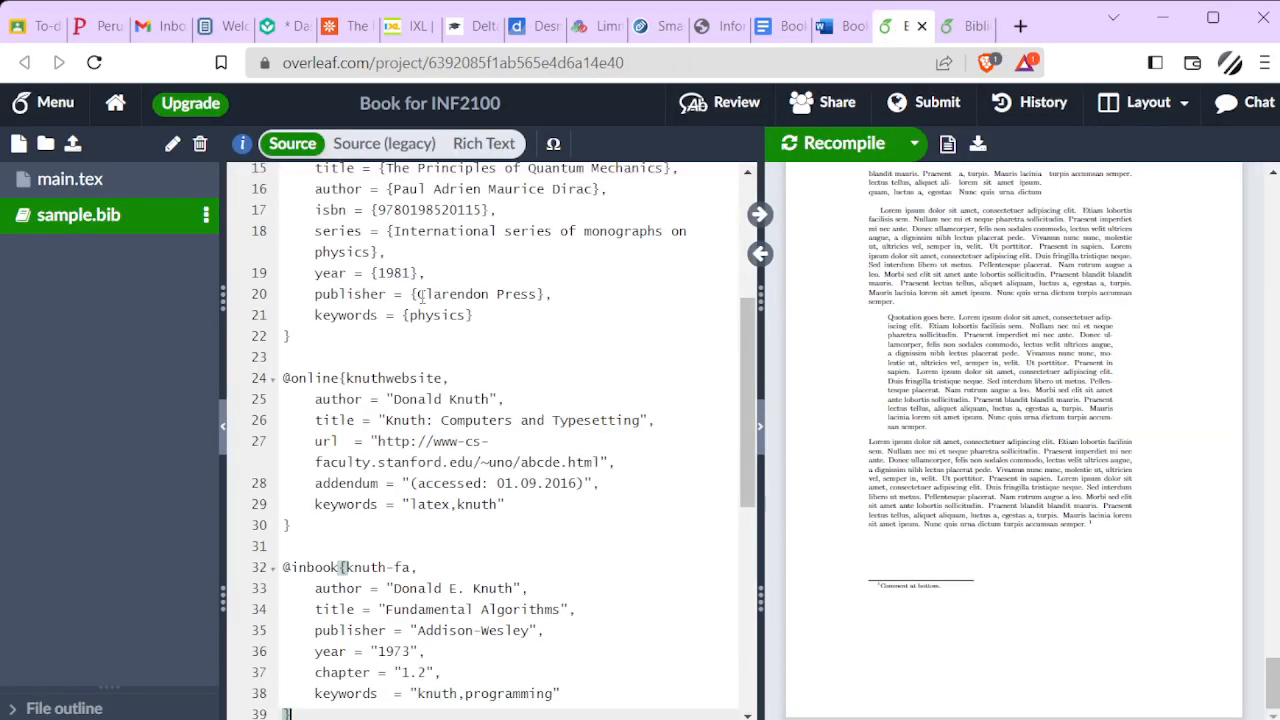
{"action": "scroll", "coordinate": [402, 265], "scroll_direction": "down", "scroll_amount": 3}
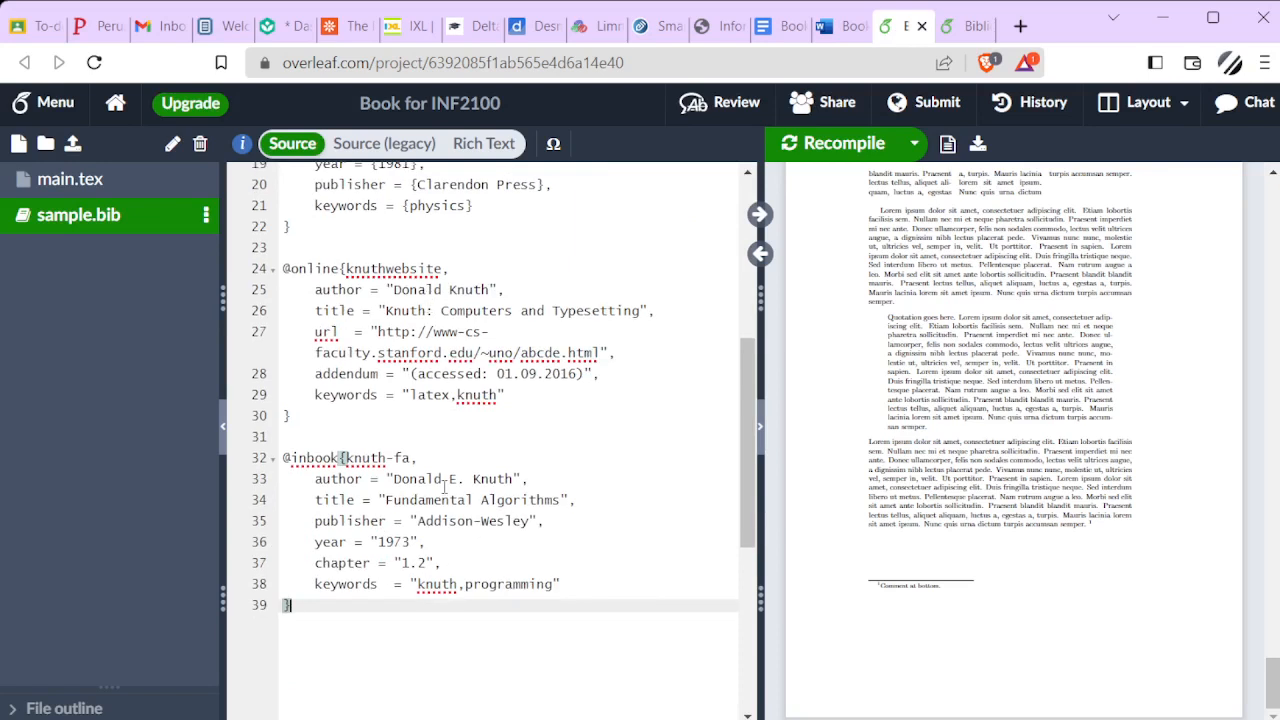
{"action": "scroll", "coordinate": [445, 487], "scroll_direction": "up", "scroll_amount": 10}
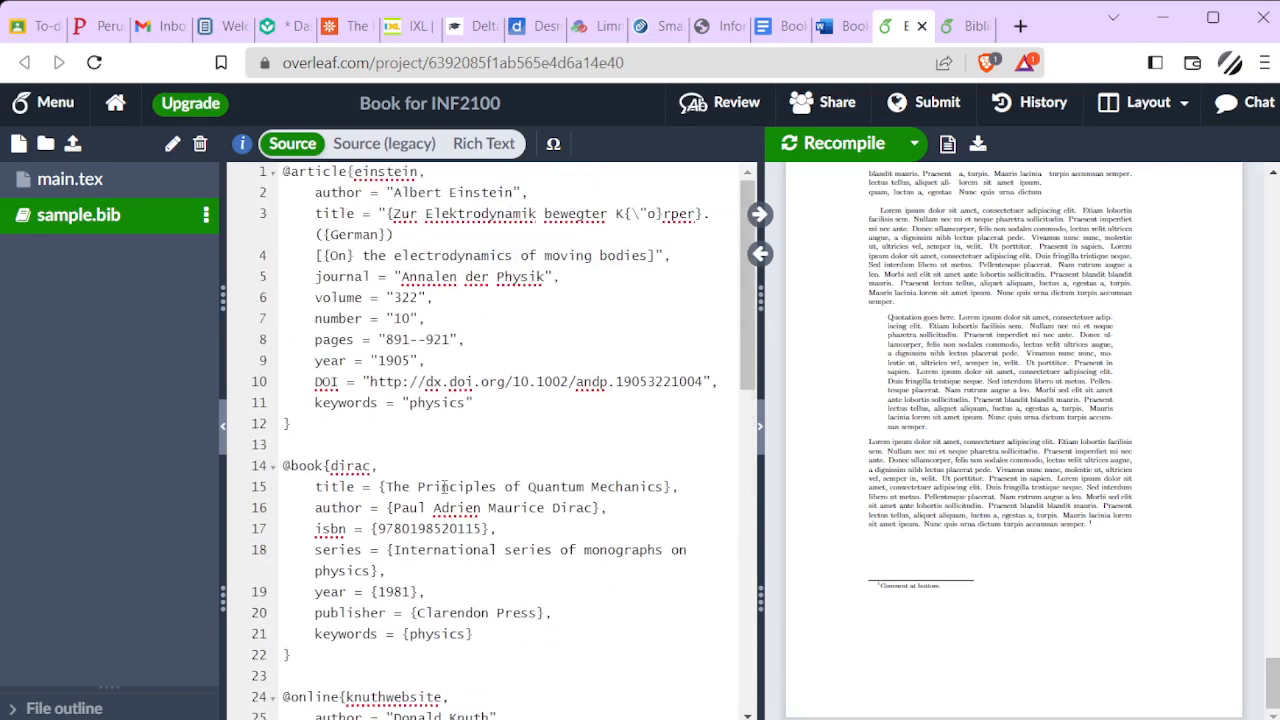
In main.tex, add \cite{dirac} directly after \blindtext in the quotation on line 48
{"action": "left_click", "coordinate": [70, 179]}
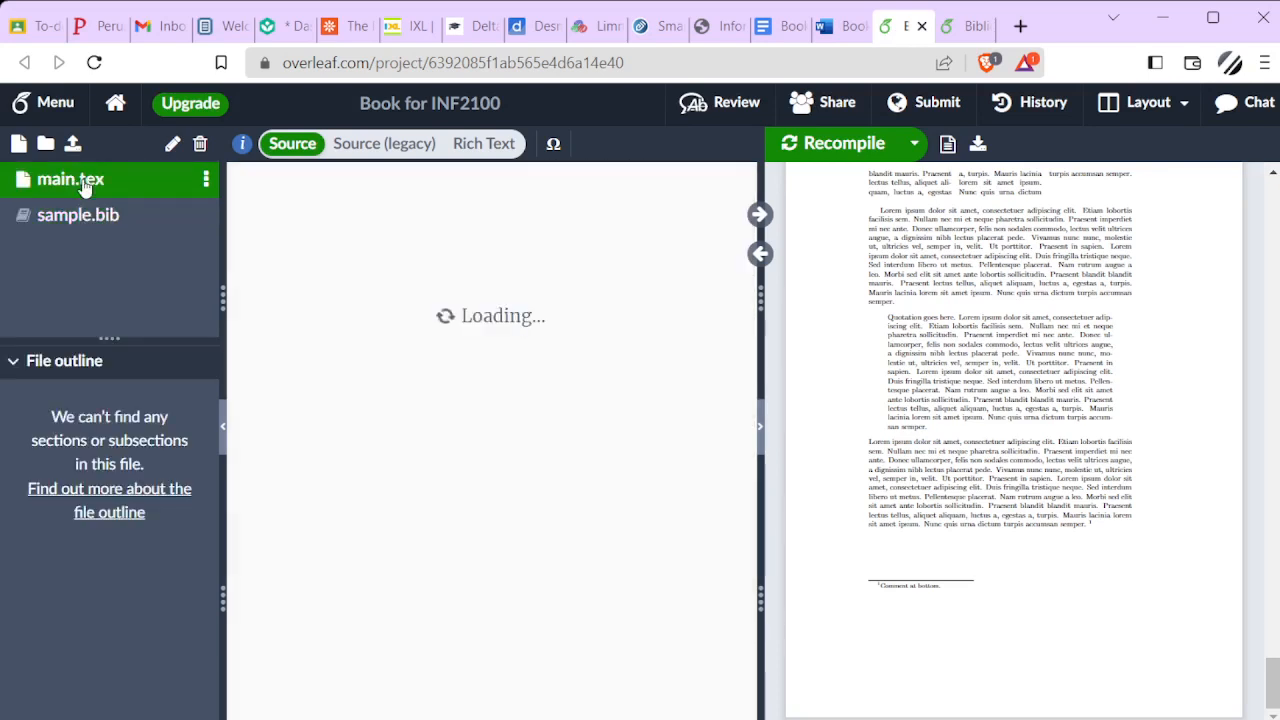
{"action": "scroll", "coordinate": [461, 392], "scroll_direction": "down", "scroll_amount": 5}
{"action": "scroll", "coordinate": [464, 390], "scroll_direction": "down", "scroll_amount": 5}
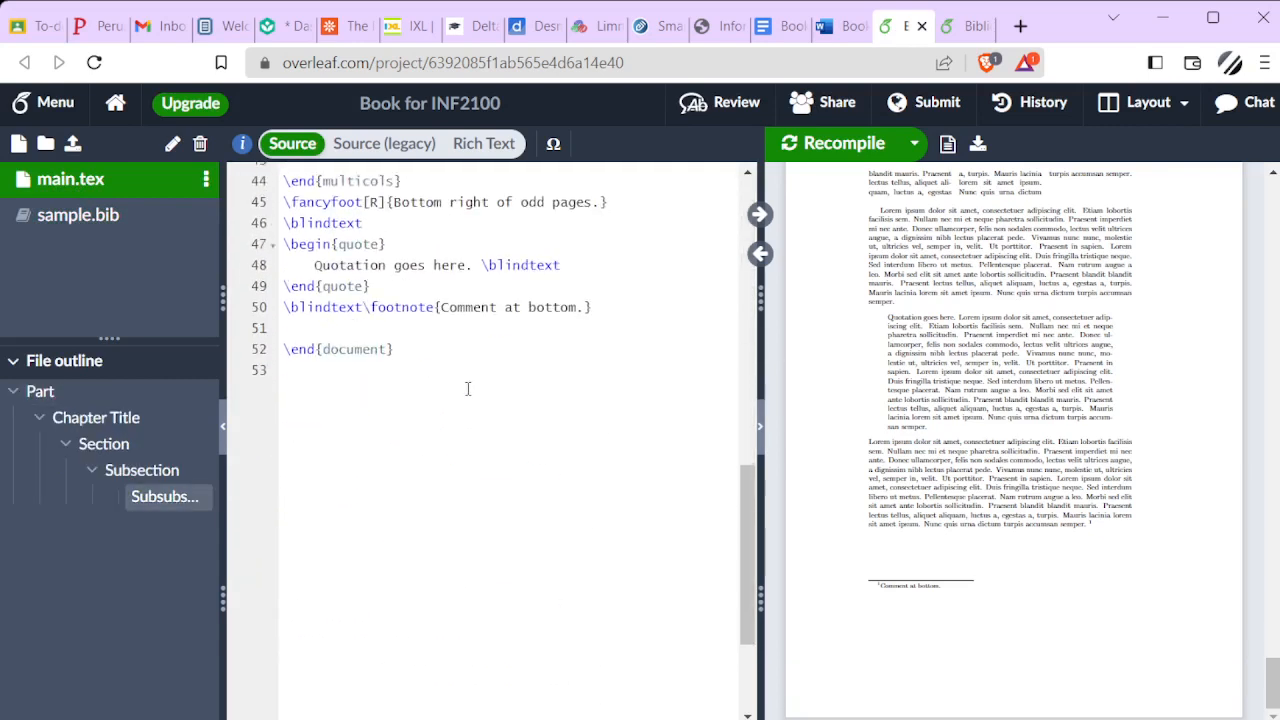
{"action": "scroll", "coordinate": [467, 386], "scroll_direction": "up", "scroll_amount": 1}
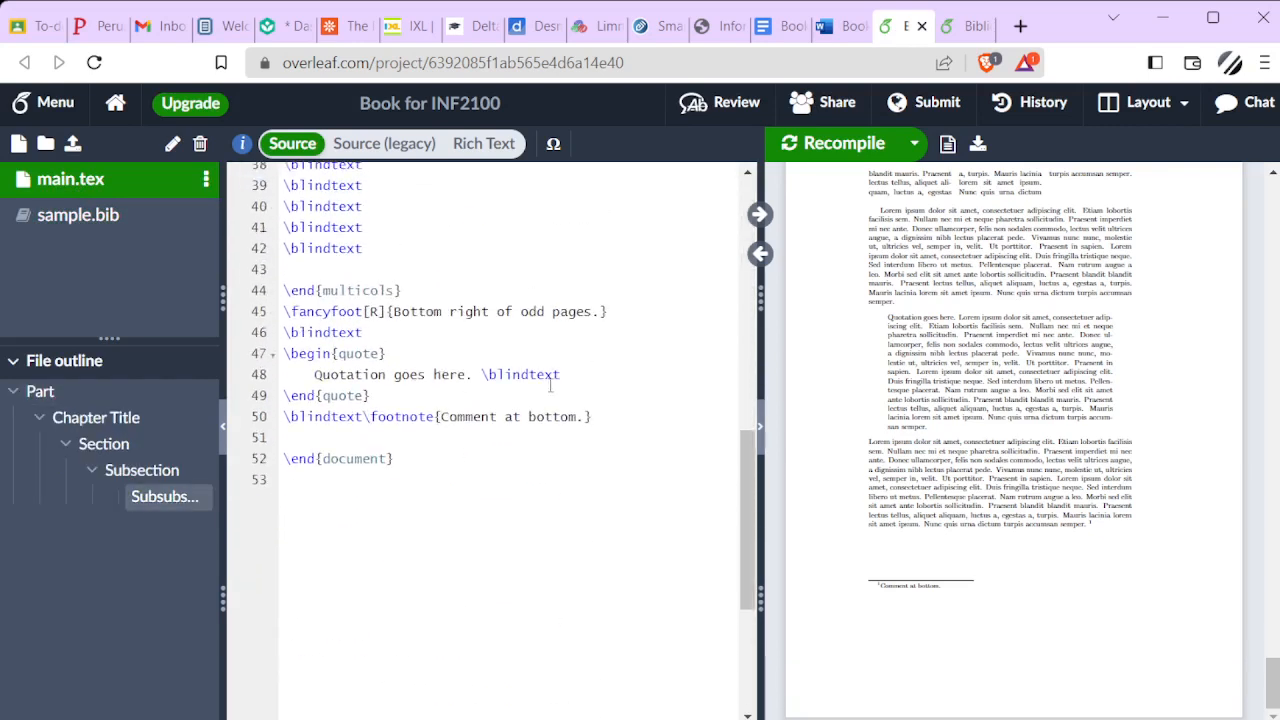
{"action": "left_click", "coordinate": [474, 374]}
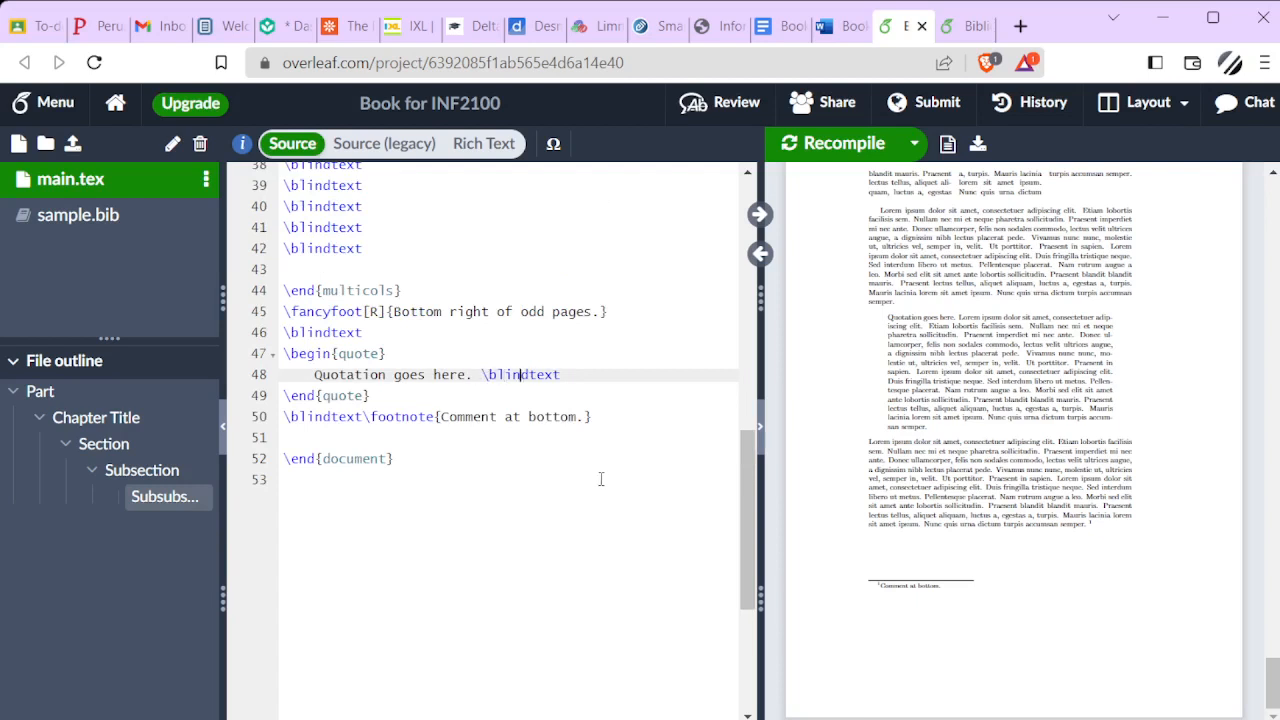
{"action": "type", "text": "\\ci"}
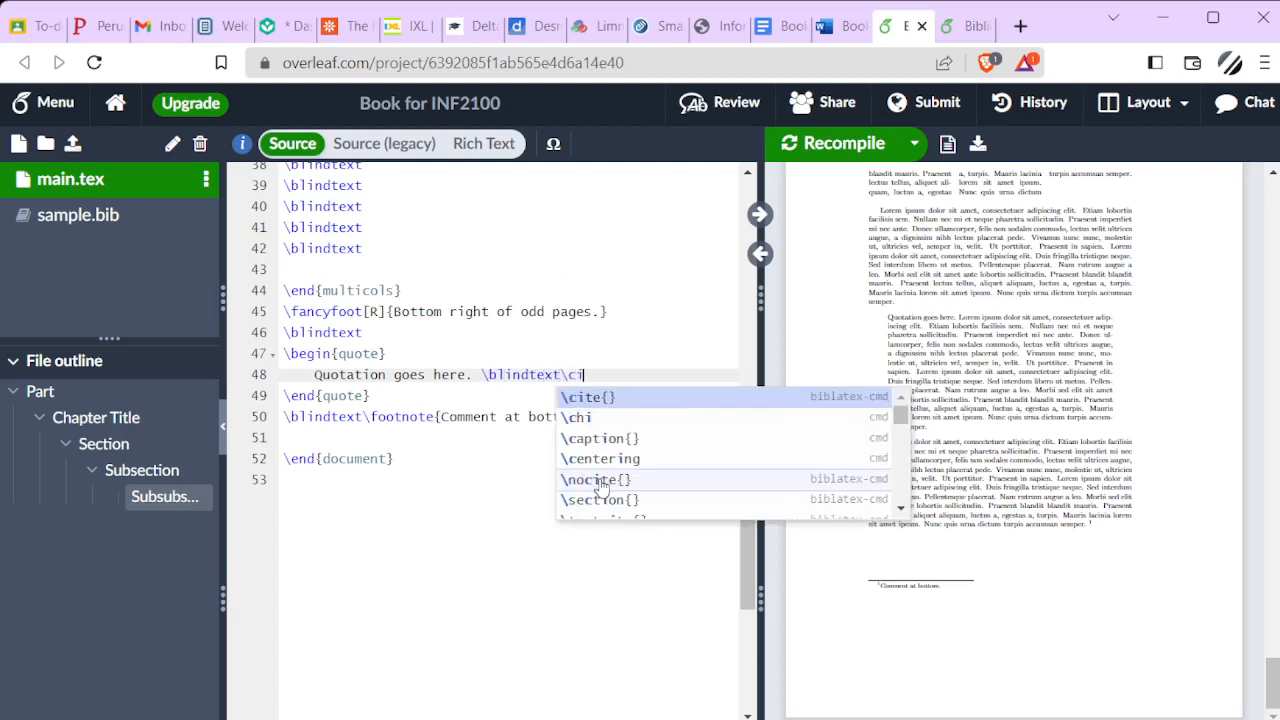
{"action": "type", "text": "te{di"}
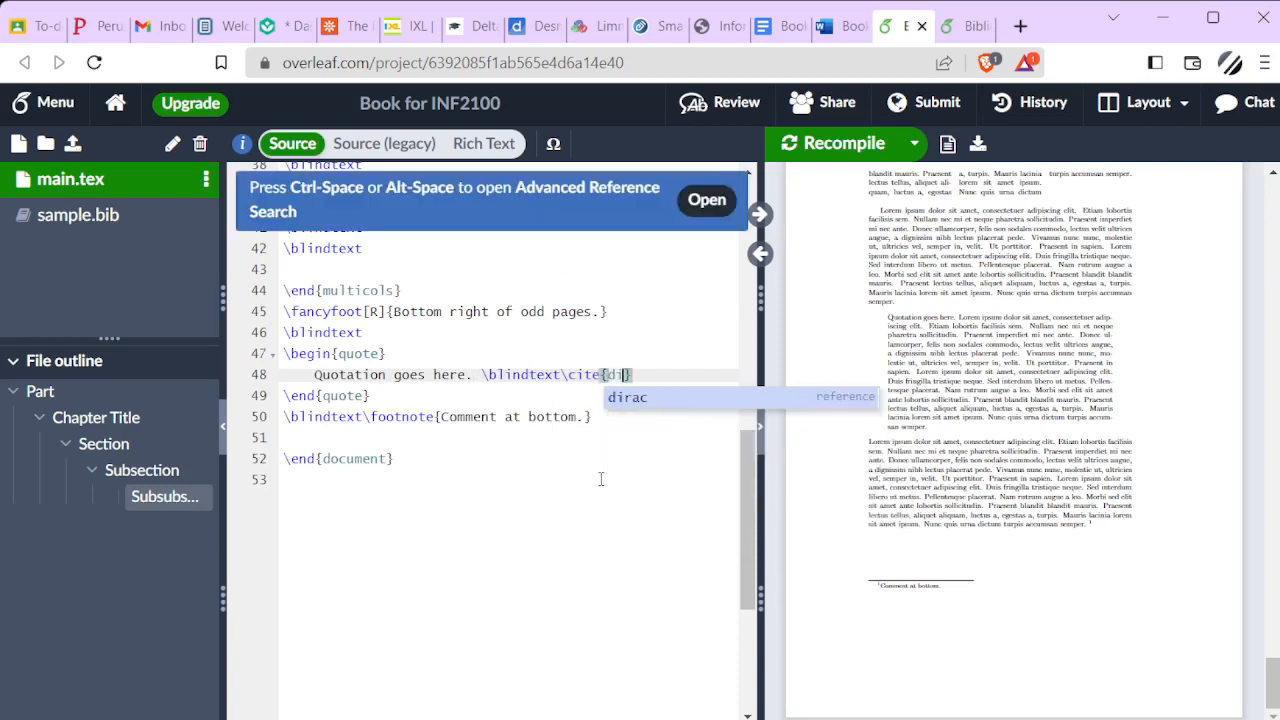
{"action": "key", "text": "Return"}
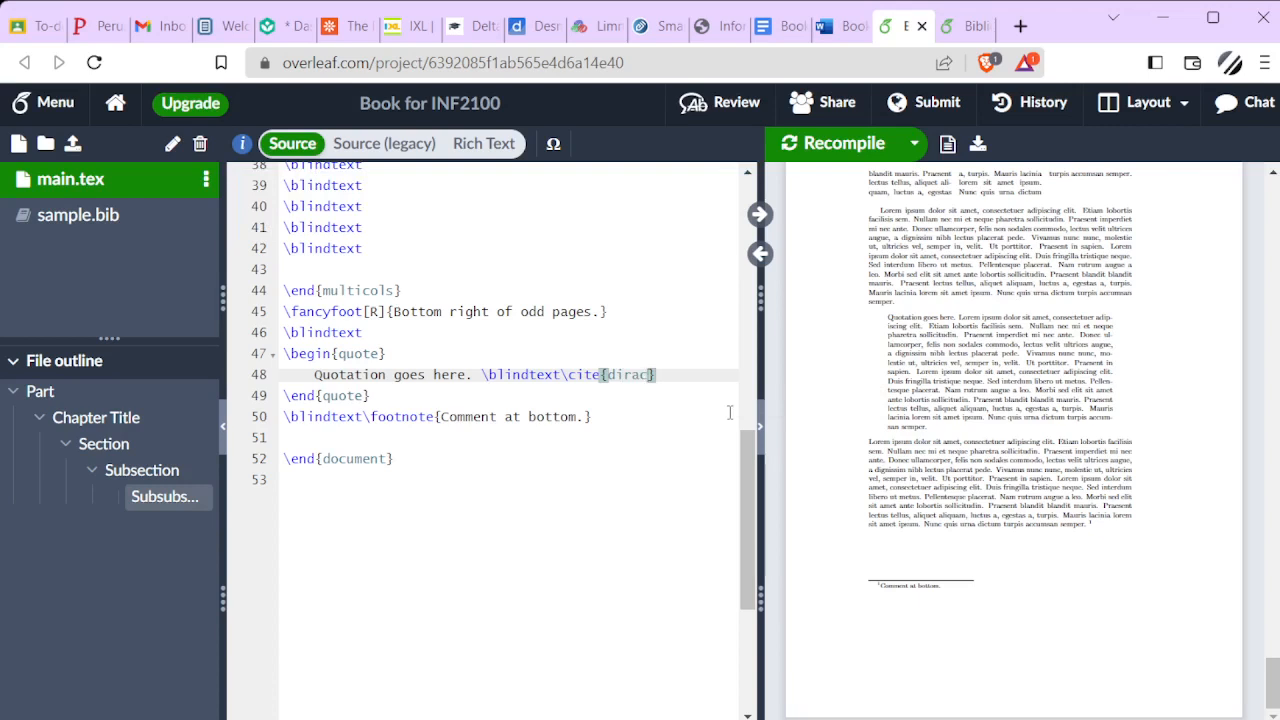
Place the cursor on the blank line above \end{document}, then recompile and check the quotation's citation in the PDF
{"action": "left_click", "coordinate": [470, 434]}
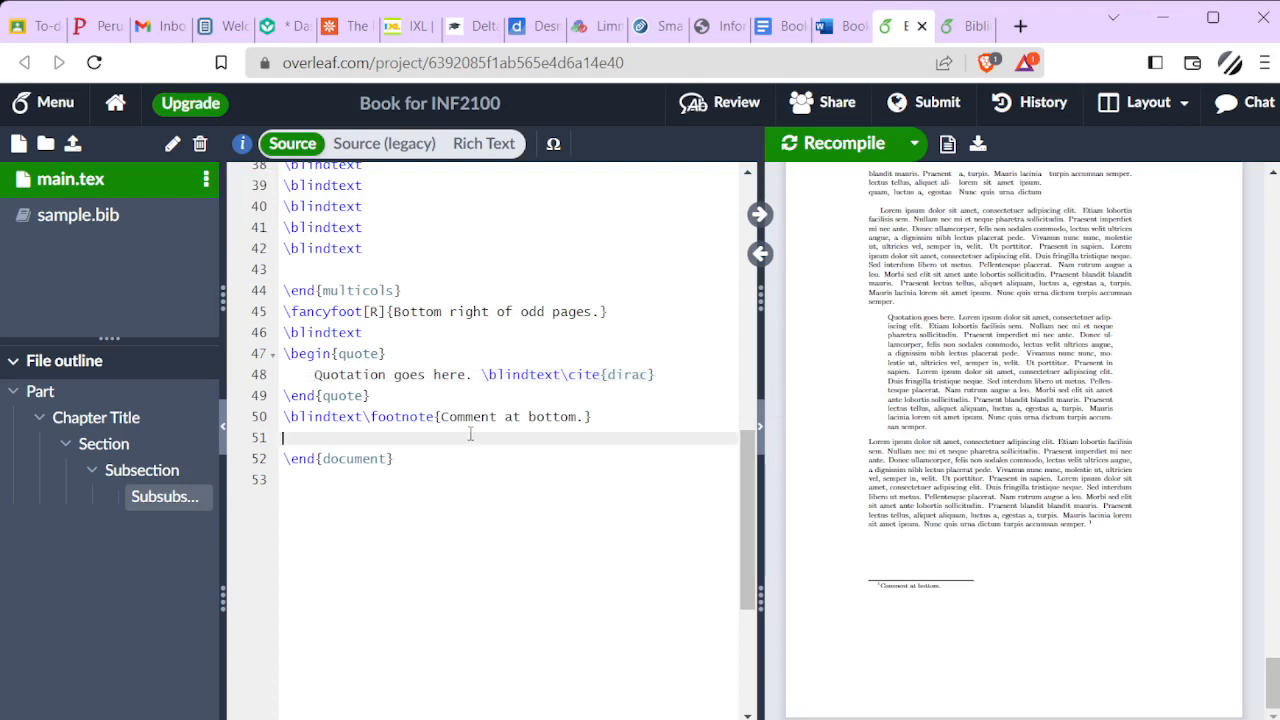
{"action": "left_click", "coordinate": [826, 146]}
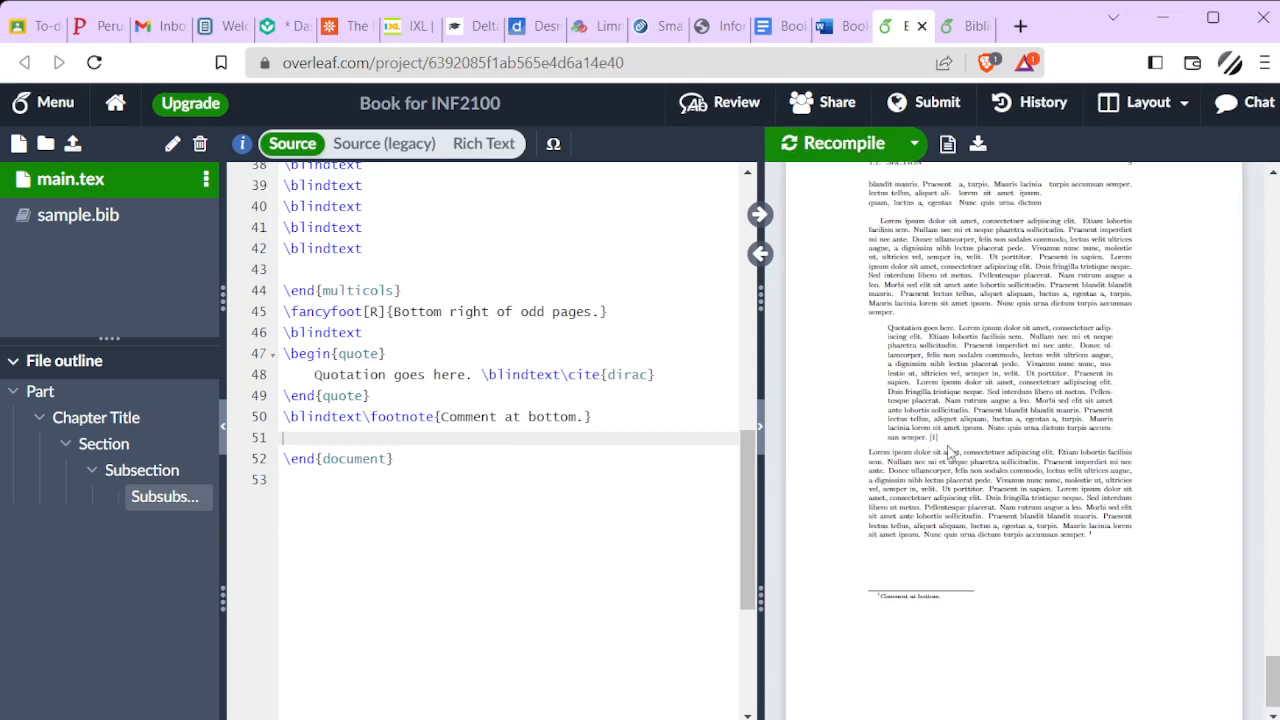
{"action": "scroll", "coordinate": [1027, 524], "scroll_direction": "down", "scroll_amount": 1}
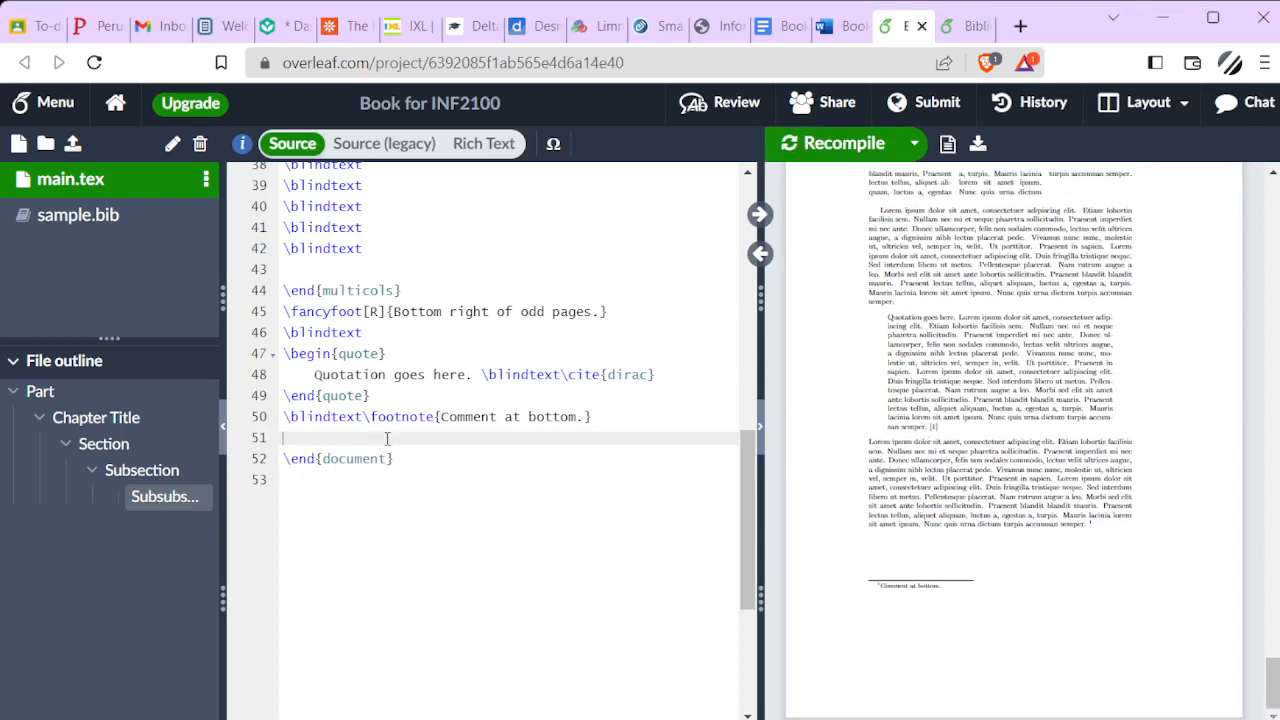
Add \printbibliography on line 52, with blank lines separating it from the footnote line and \end{document}
{"action": "key", "text": "Return"}
{"action": "key", "text": "Return"}
{"action": "key", "text": "Up"}
{"action": "type", "text": "\\print"}
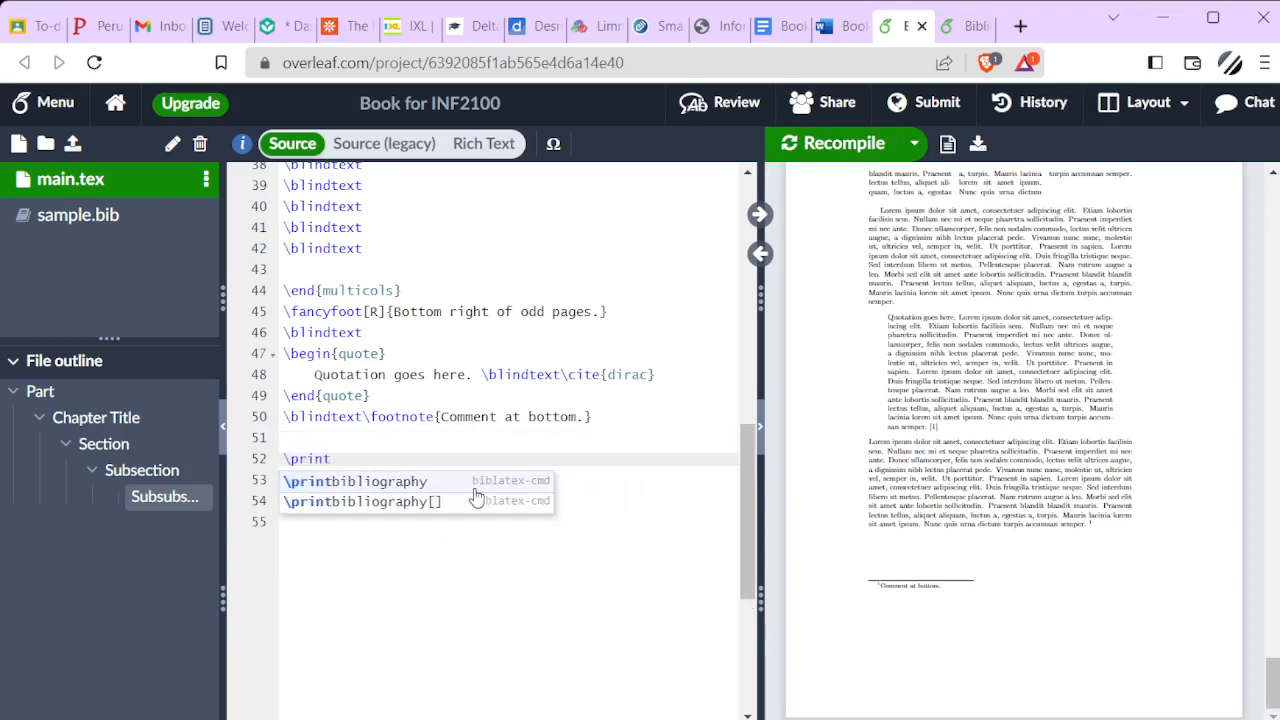
{"action": "left_click", "coordinate": [425, 481]}
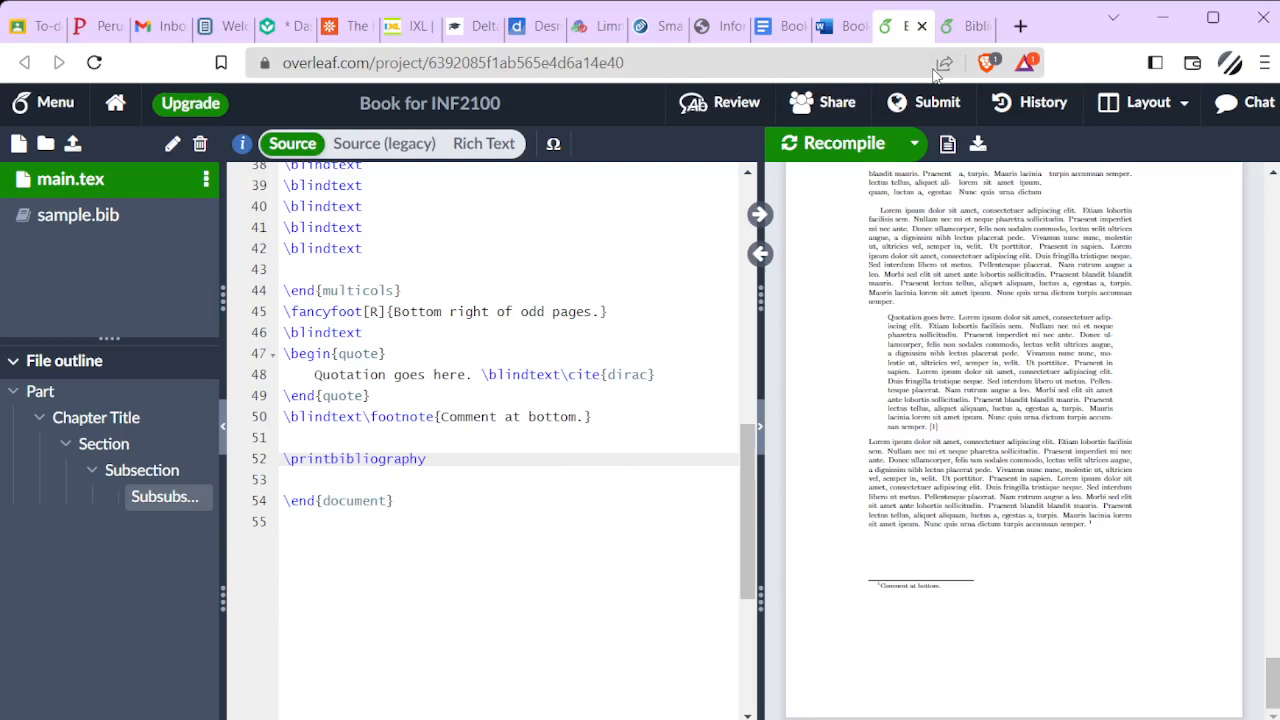
Recompile the document and view the Bibliography page at the end of the PDF
{"action": "left_click", "coordinate": [860, 146]}
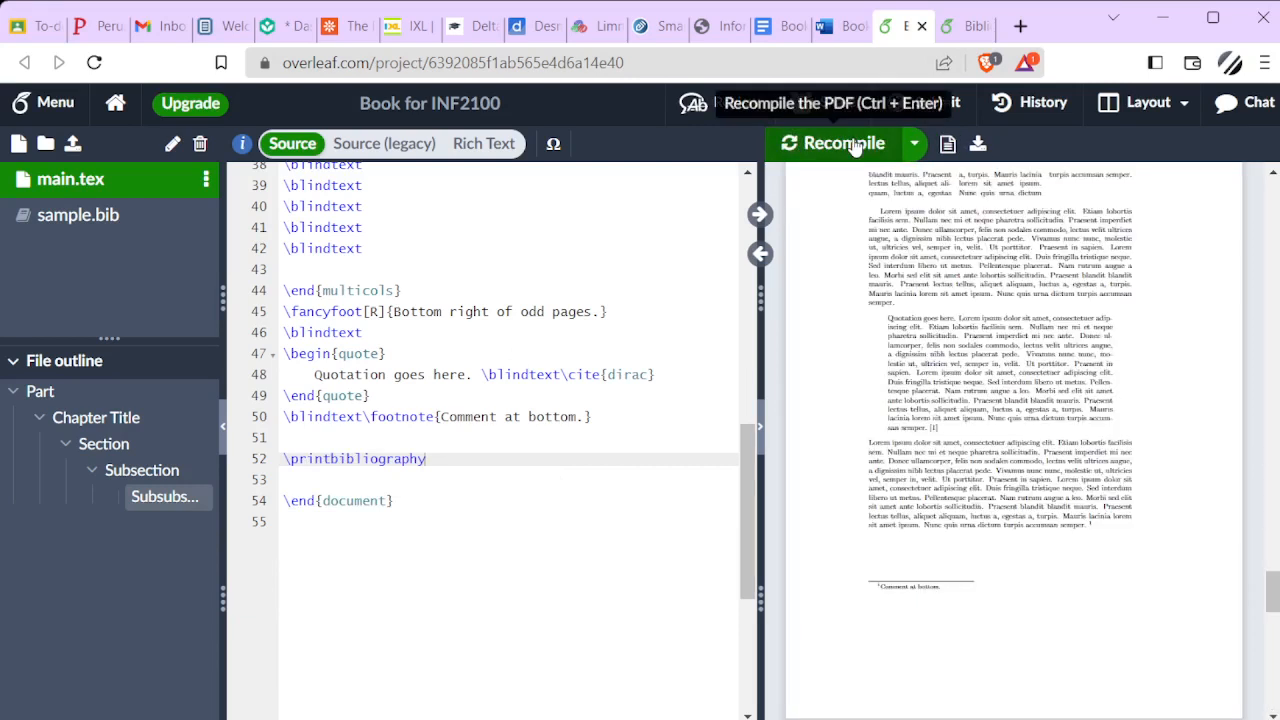
{"action": "scroll", "coordinate": [1008, 328], "scroll_direction": "down", "scroll_amount": 10}
{"action": "scroll", "coordinate": [1008, 329], "scroll_direction": "down", "scroll_amount": 5}
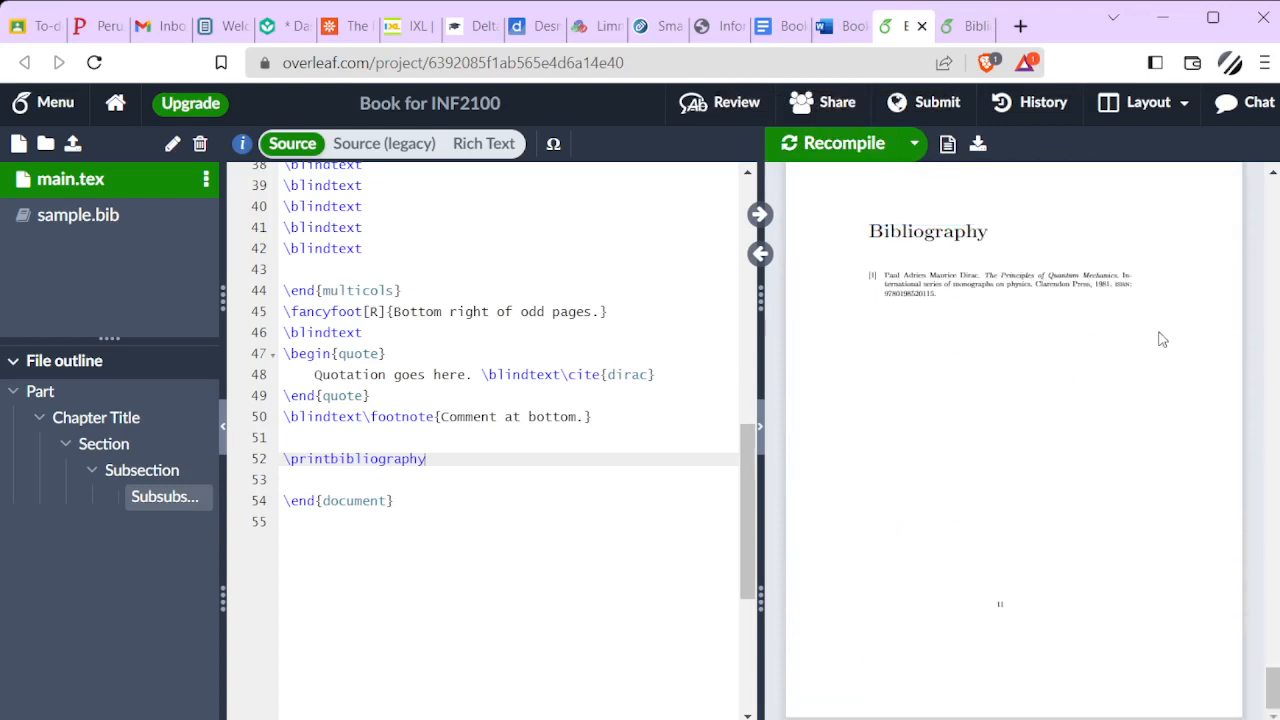